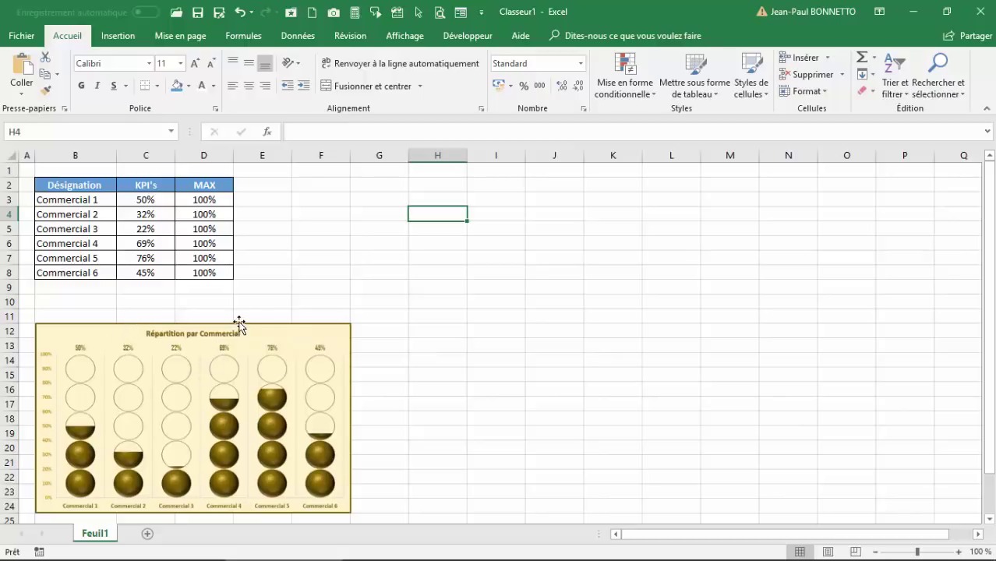
mouse_move(238, 324)
mouse_down()
mouse_move(396, 276)
mouse_move(238, 322)
mouse_up()
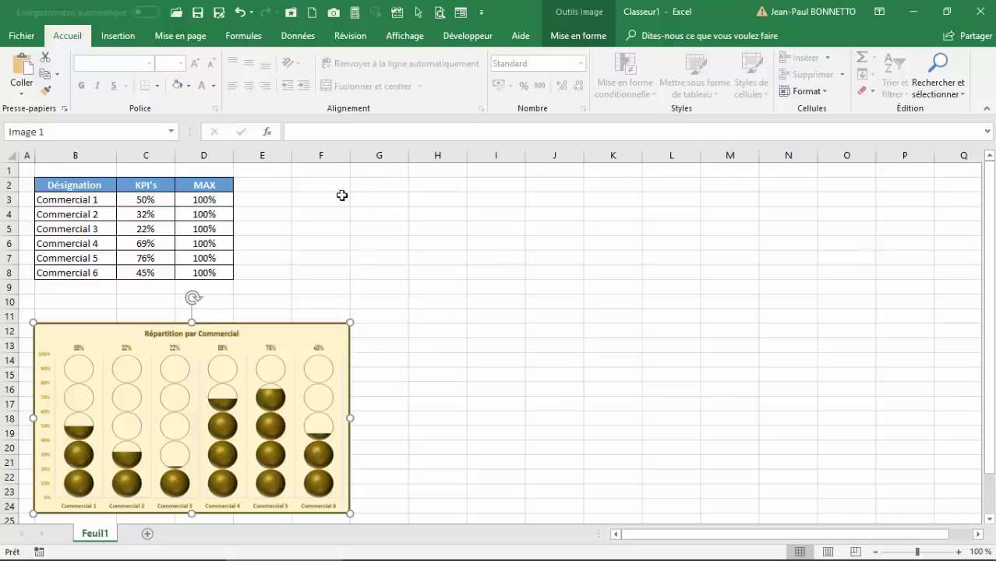
click(375, 201)
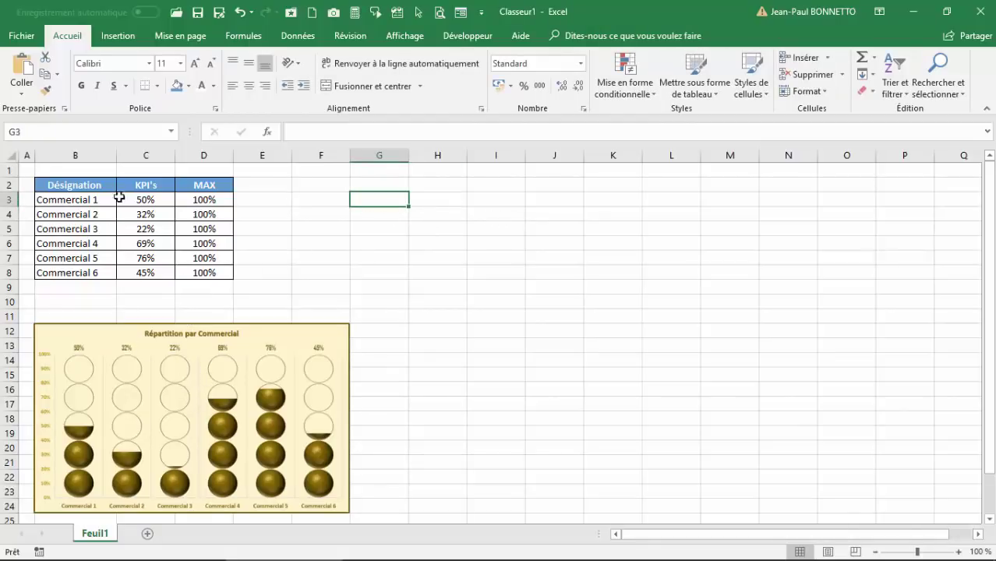
drag(80, 187, 74, 267)
drag(143, 185, 125, 286)
drag(205, 183, 207, 271)
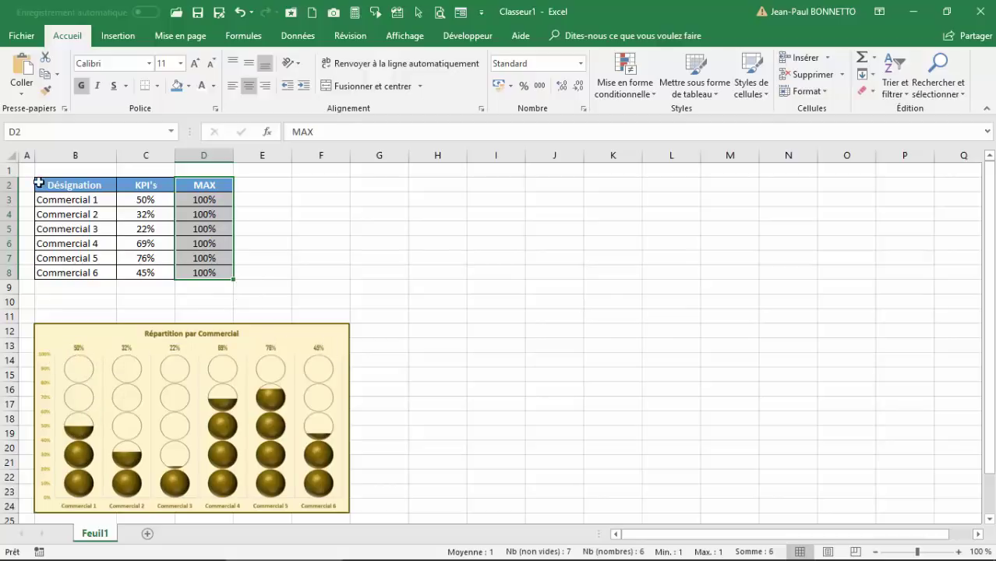
Insert a 2D clustered column chart from B2:D8, then move it to the right of the table and enlarge it slightly
drag(70, 187, 187, 281)
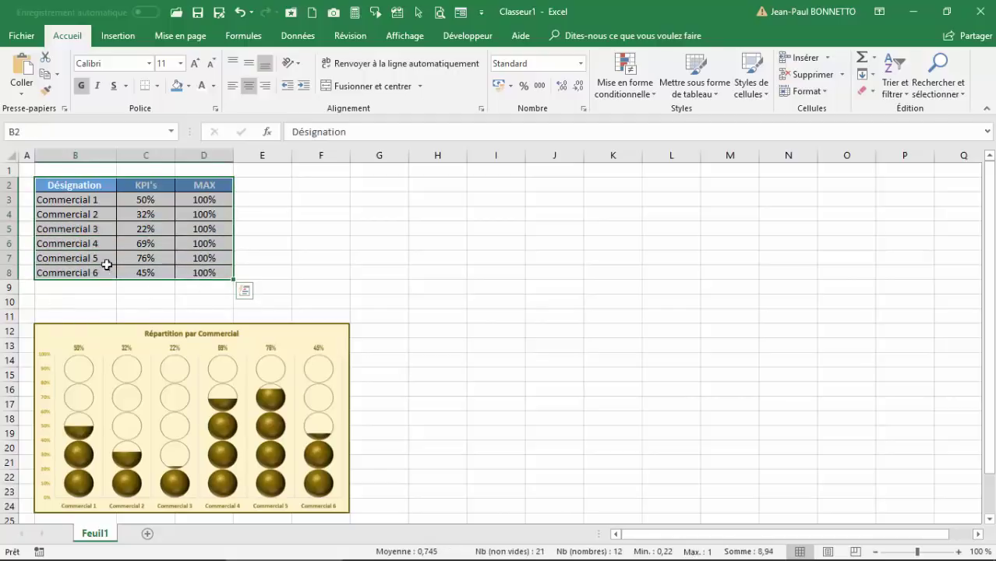
click(129, 37)
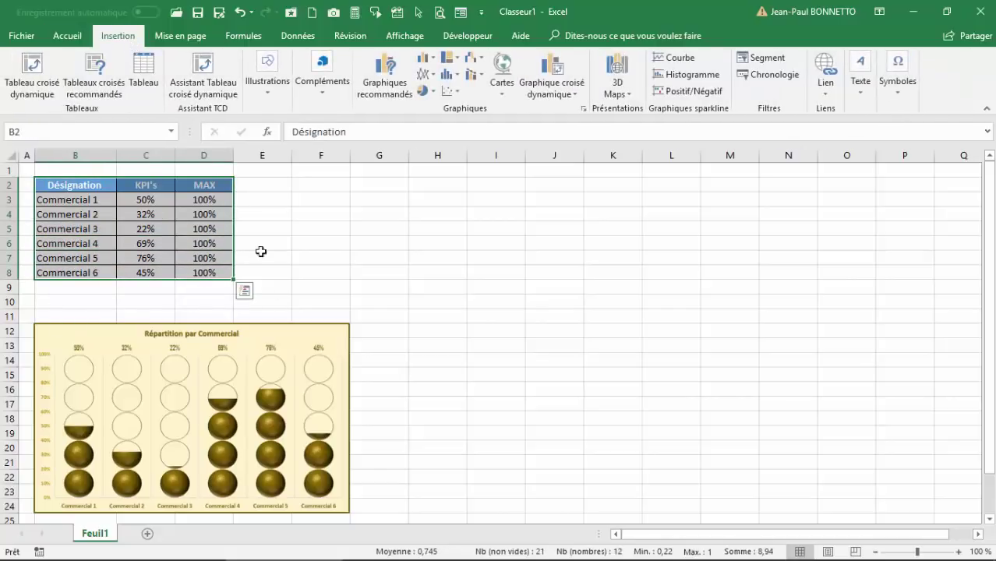
click(434, 62)
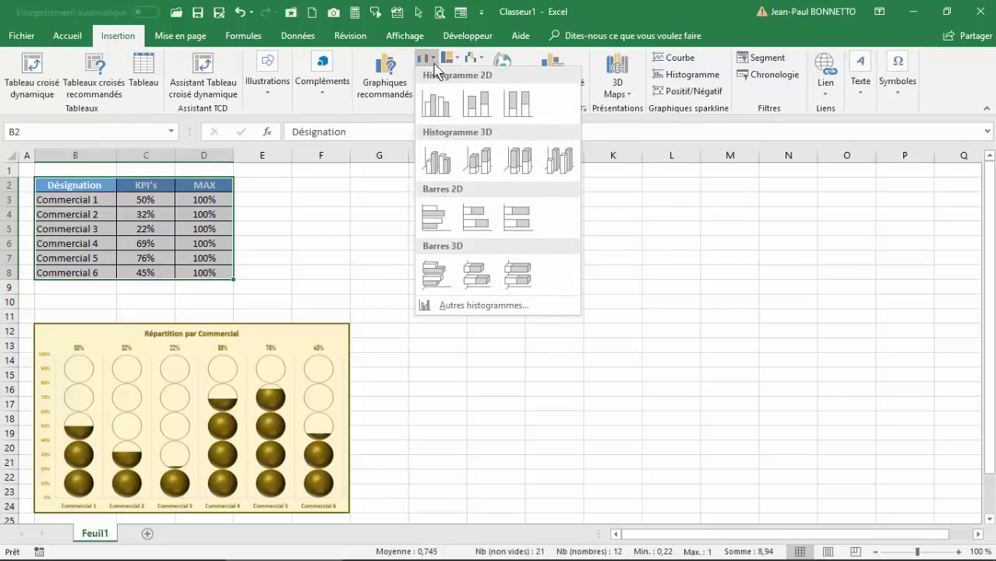
click(439, 109)
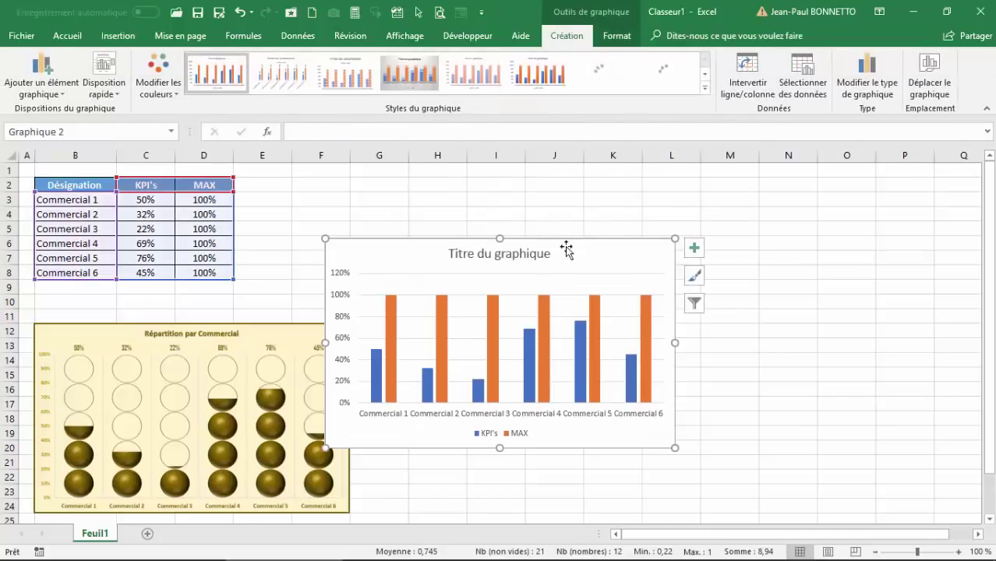
drag(567, 247, 629, 226)
drag(732, 427, 760, 467)
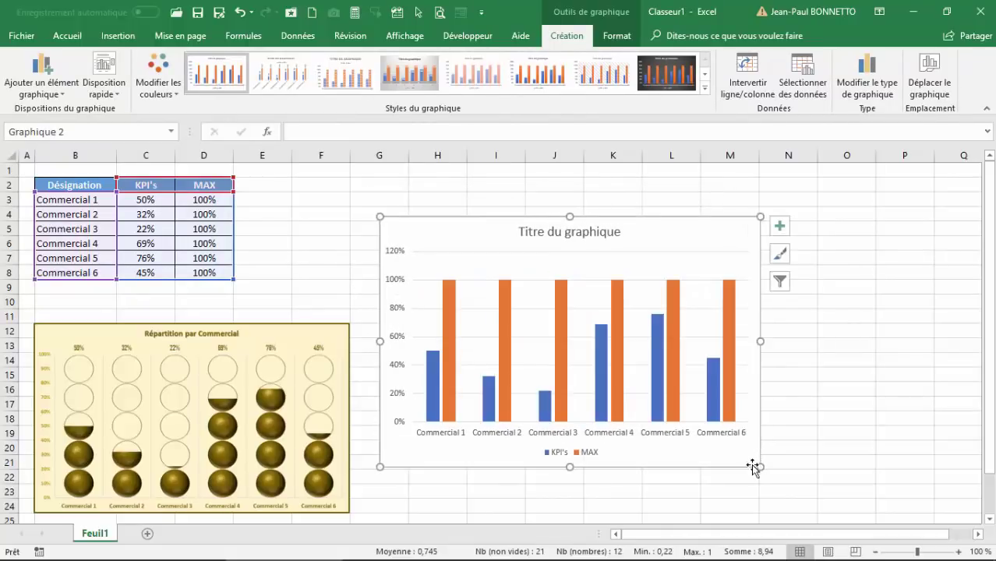
Set the gap width of the MAX series to 64 %
click(563, 308)
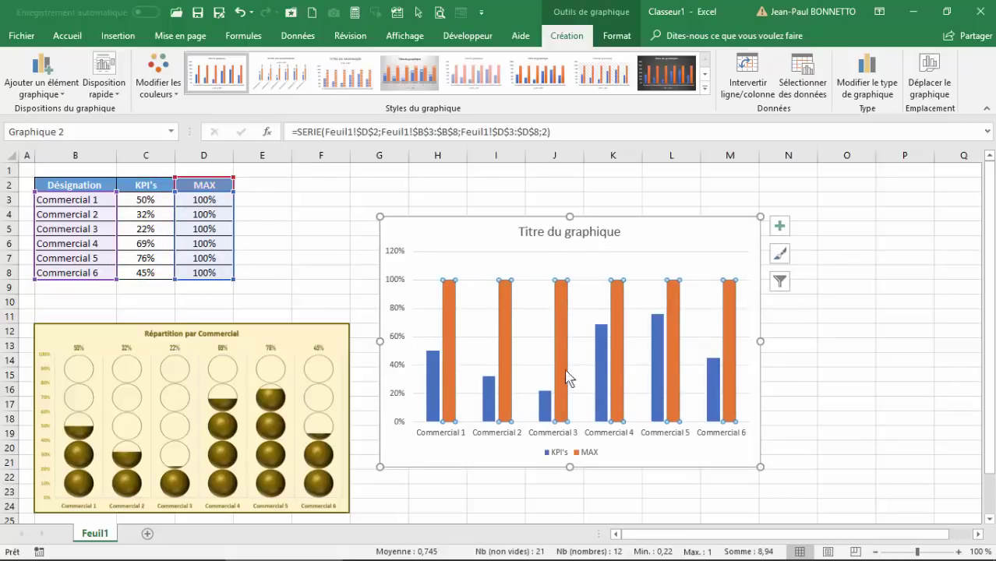
right_click(564, 328)
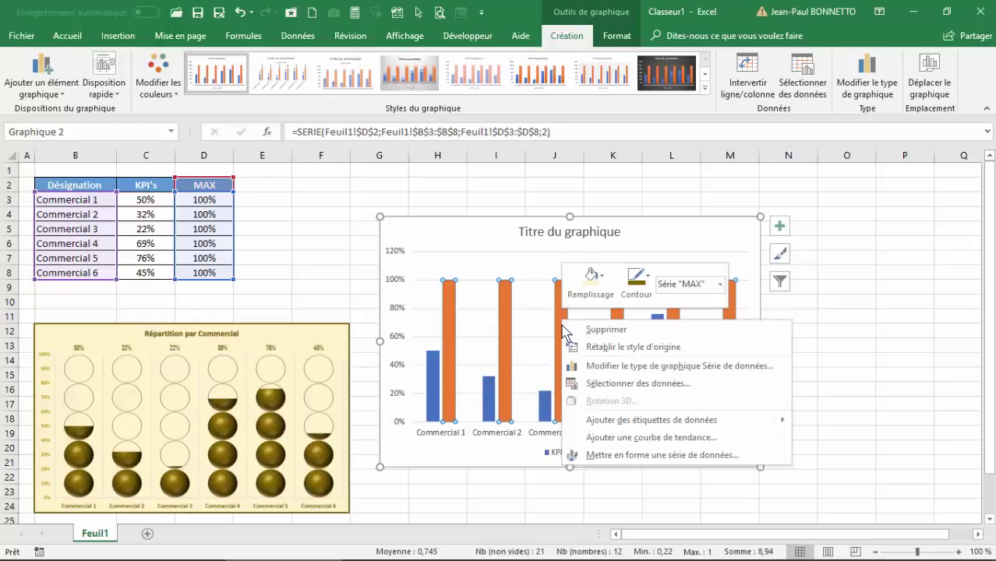
click(647, 459)
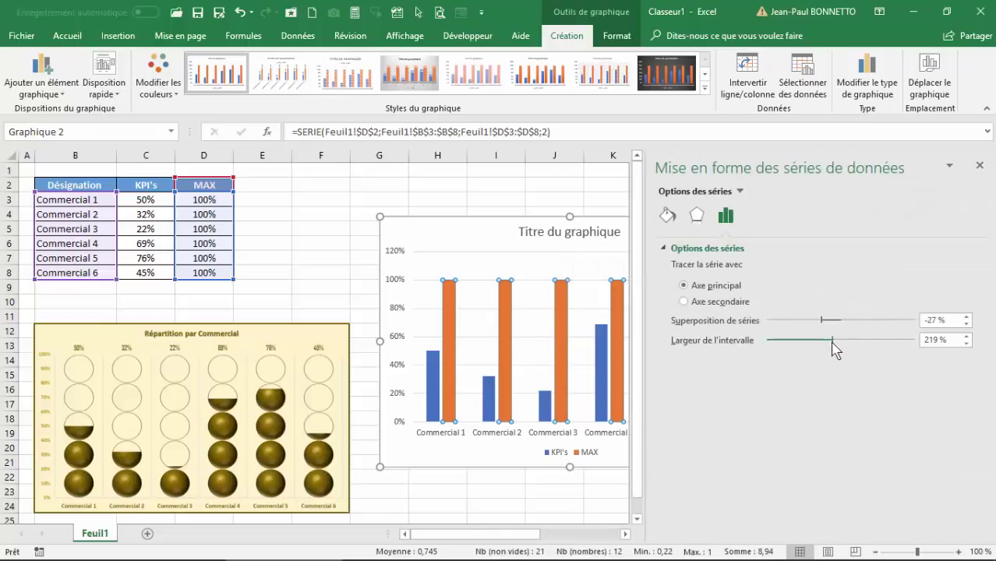
drag(832, 342, 785, 345)
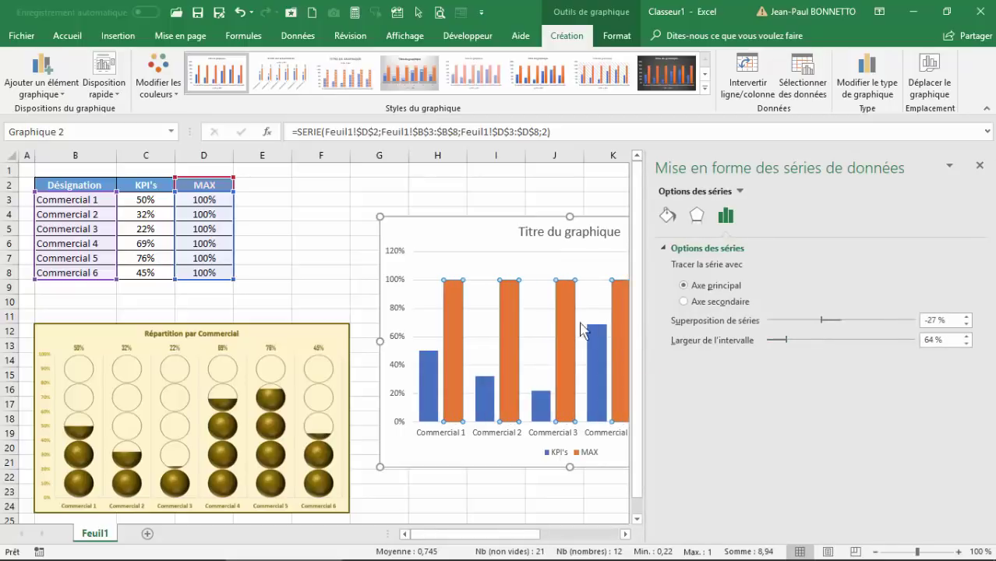
click(980, 166)
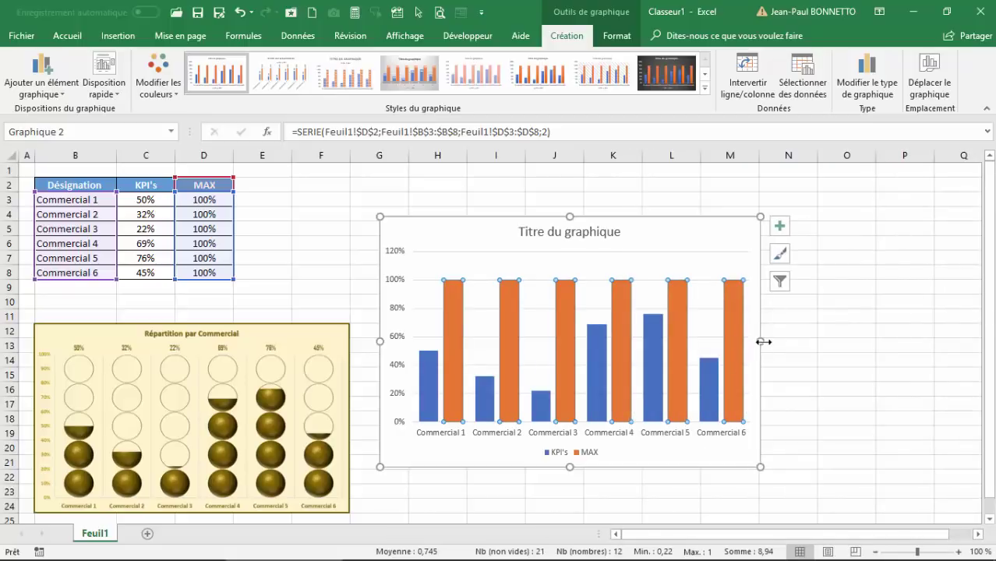
Widen the chart so that it spans columns G to O, between rows 4 and 21
drag(763, 341, 846, 343)
drag(847, 467, 868, 471)
drag(706, 219, 710, 218)
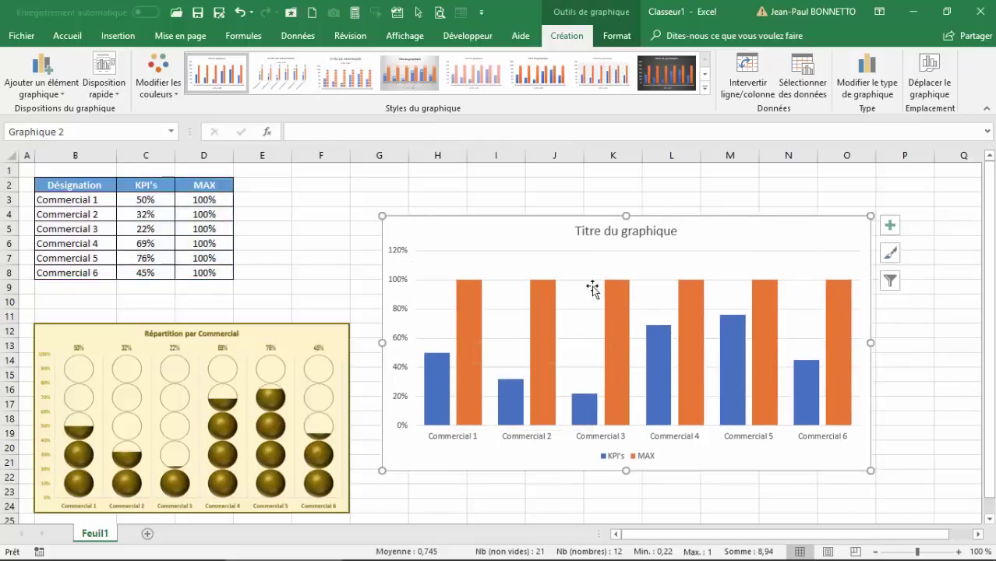
Set the vertical axis bounds of the chart to a minimum of 0 and a maximum of 1
click(396, 285)
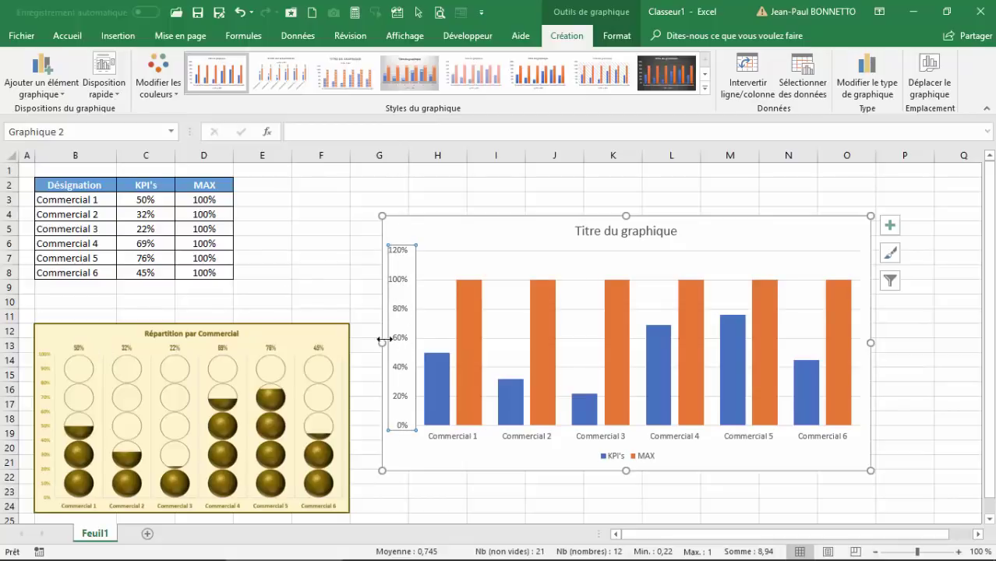
right_click(399, 311)
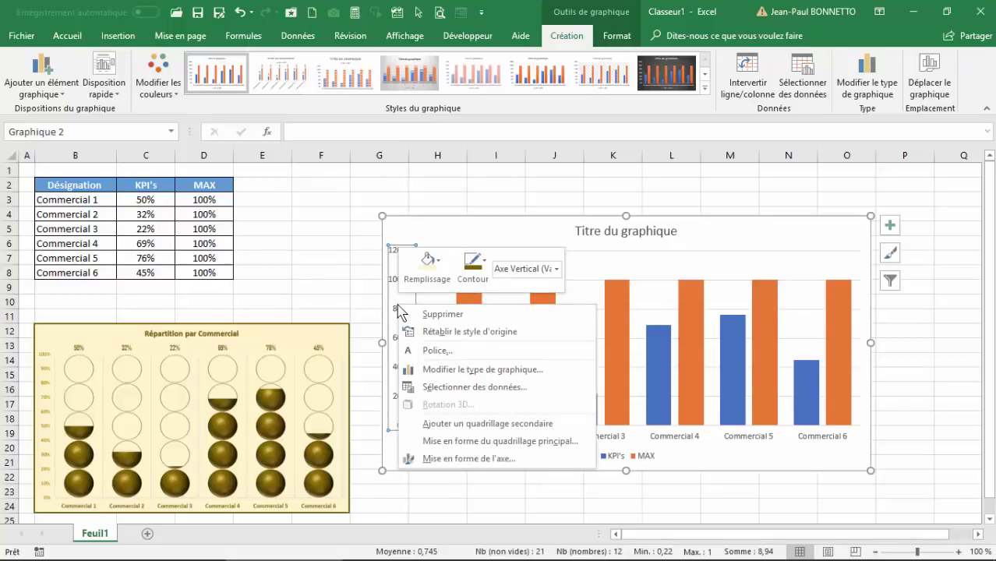
click(451, 459)
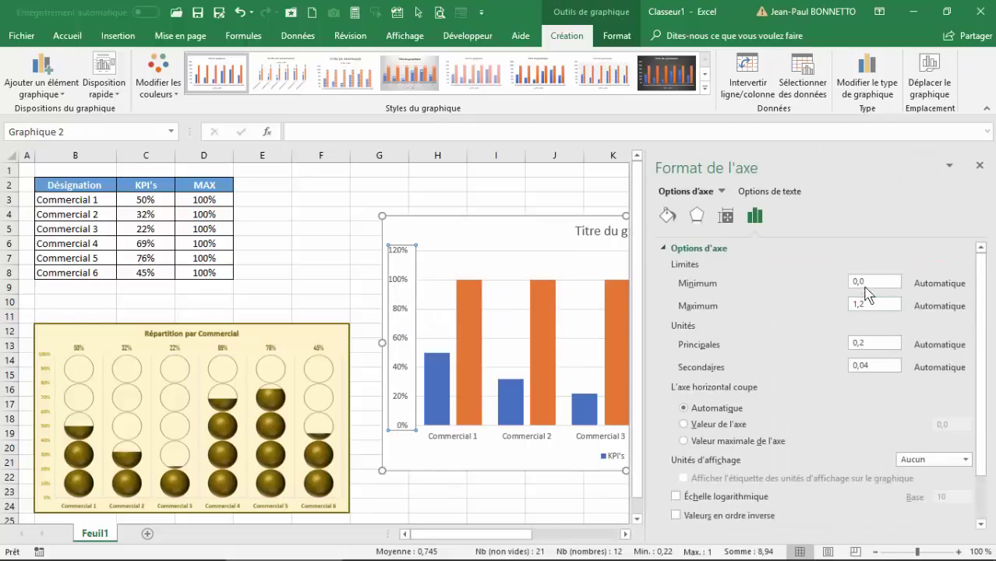
drag(873, 282, 821, 284)
text(0)
click(876, 306)
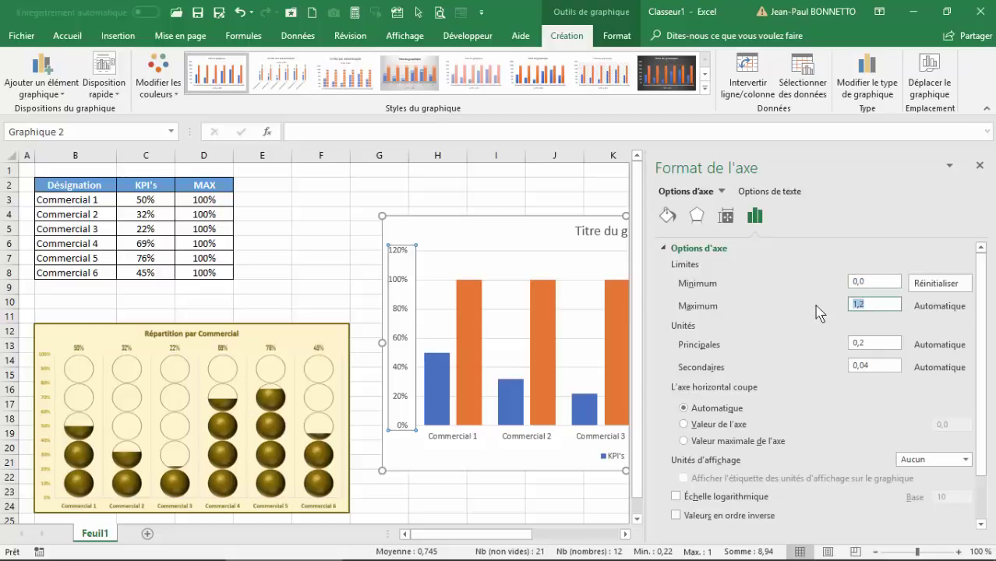
text(1)
click(980, 165)
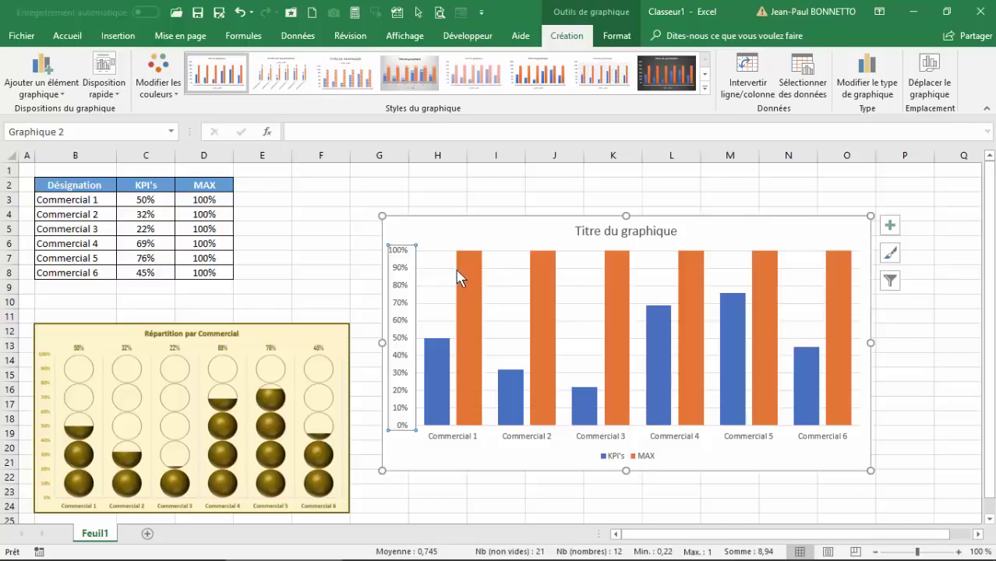
Set the series overlap to 100 % so the MAX columns cover the KPI's columns
mouse_move(460, 274)
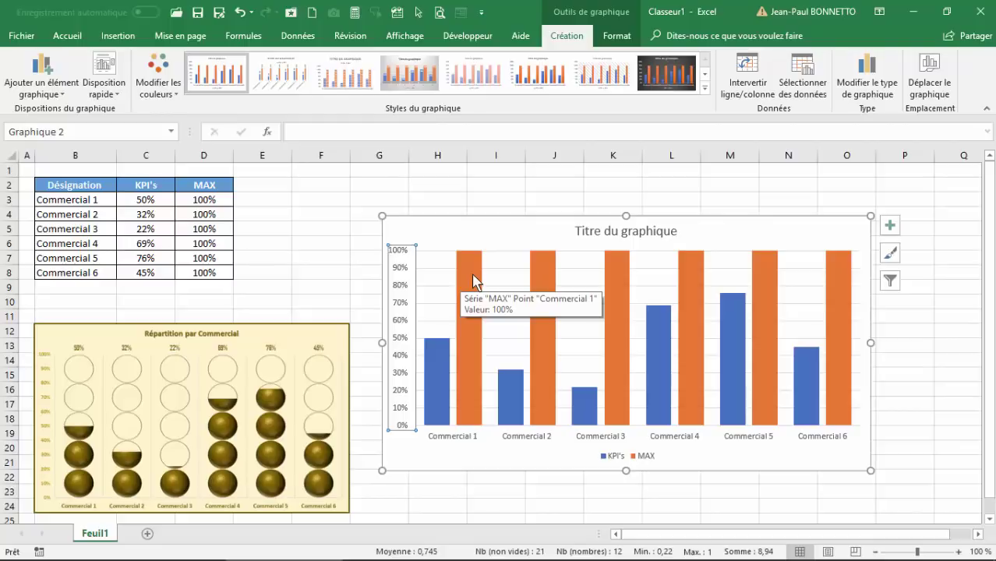
click(475, 282)
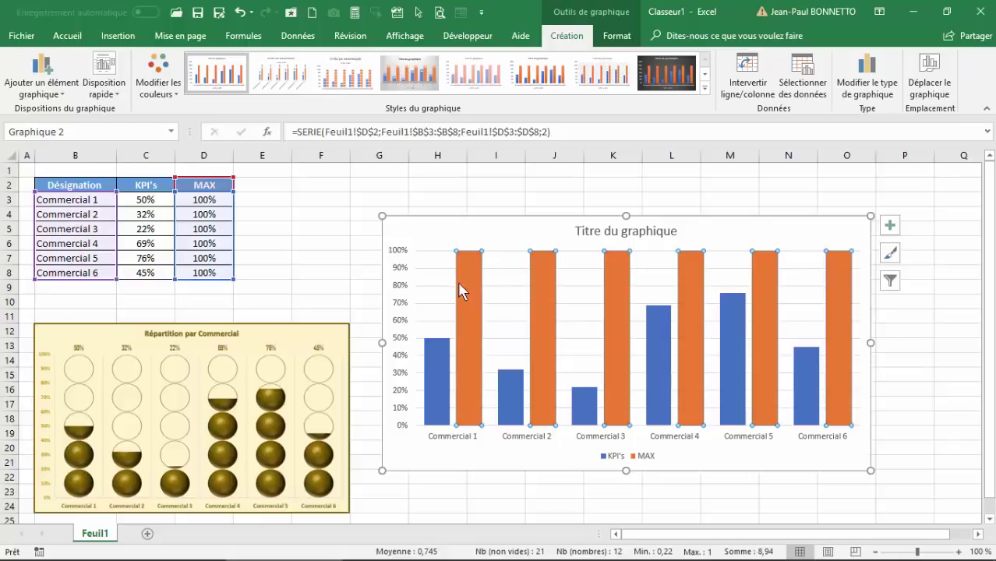
right_click(469, 271)
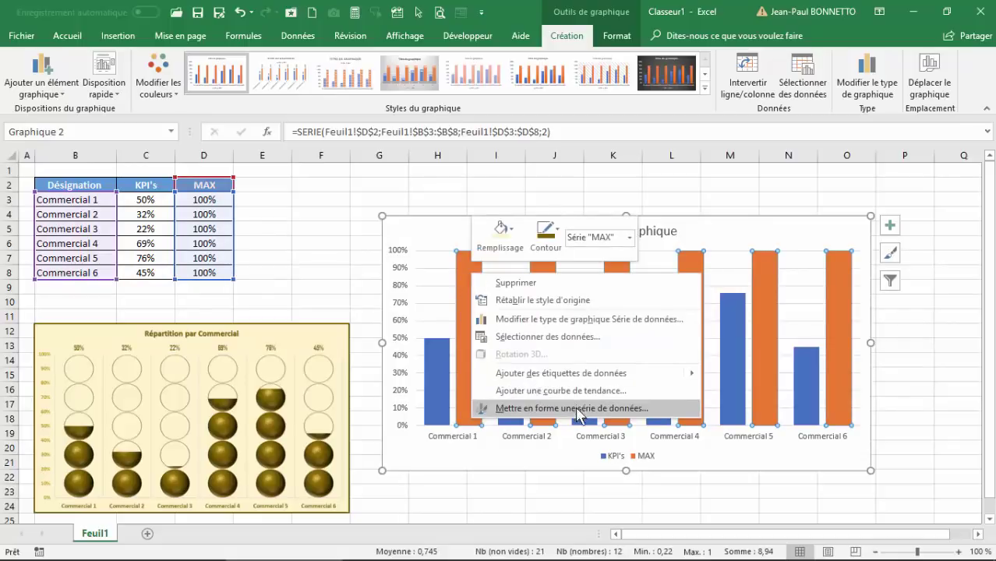
click(578, 408)
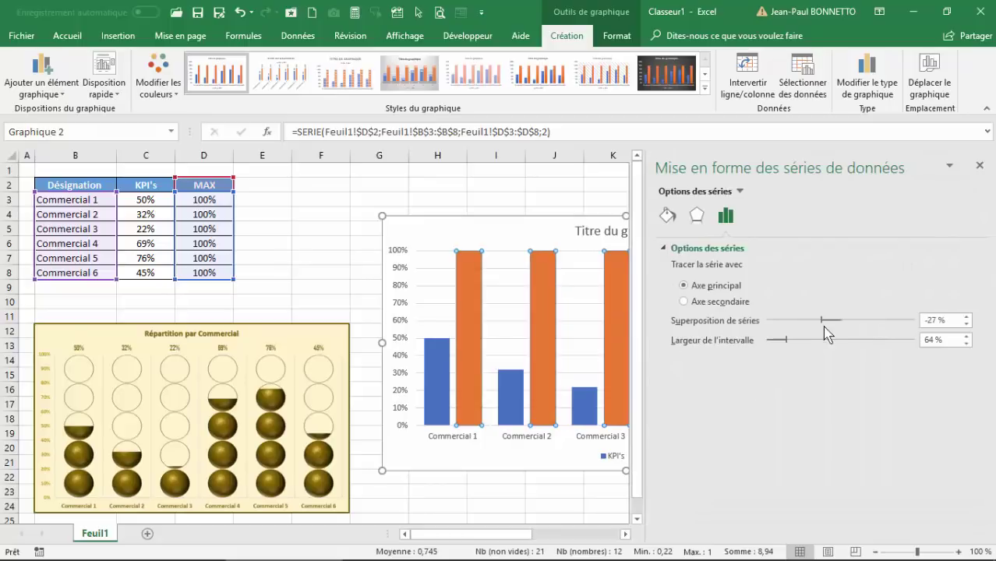
drag(827, 320, 913, 320)
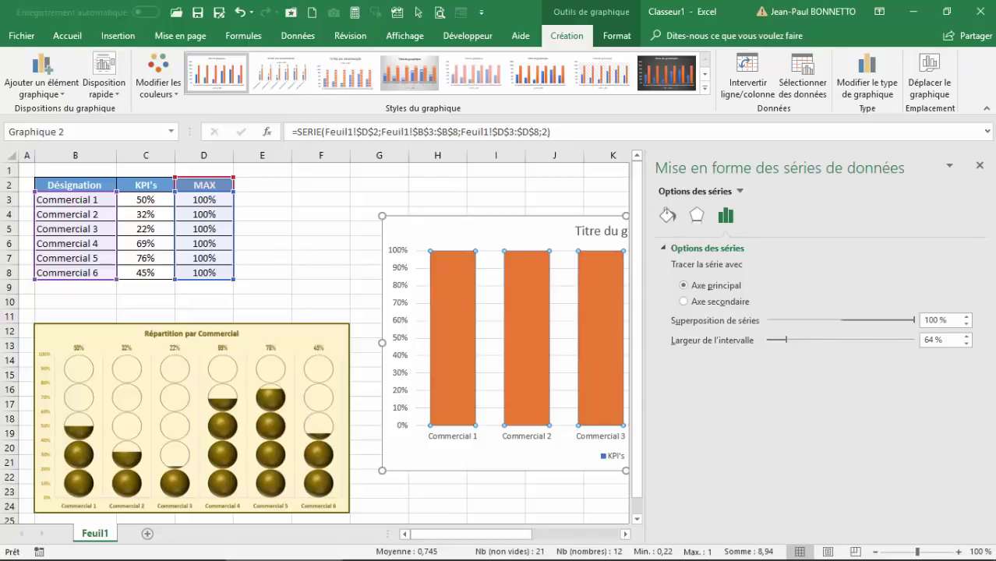
click(979, 166)
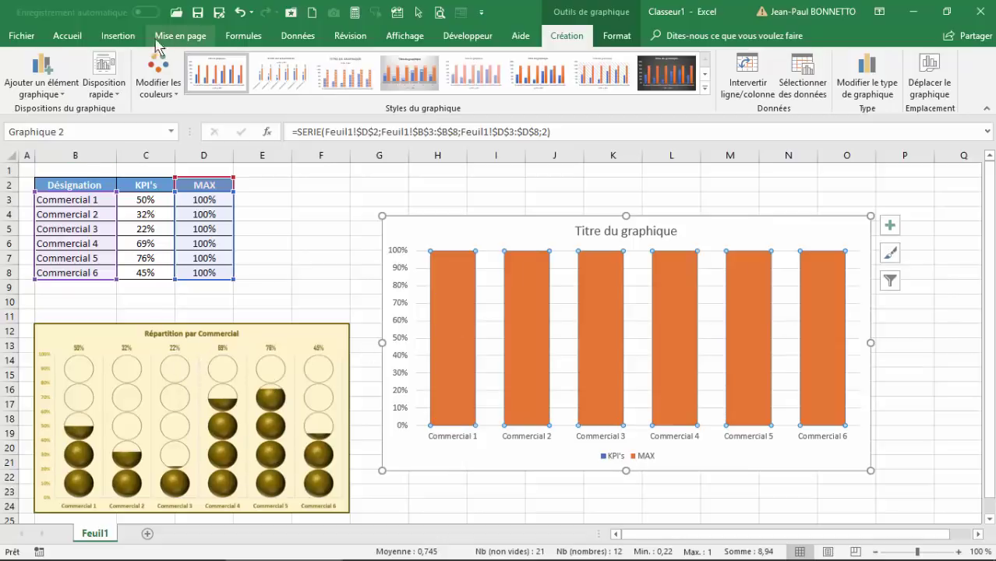
Draw a circle about 2.43 cm in diameter between the data table and the chart, over columns E and F
click(113, 37)
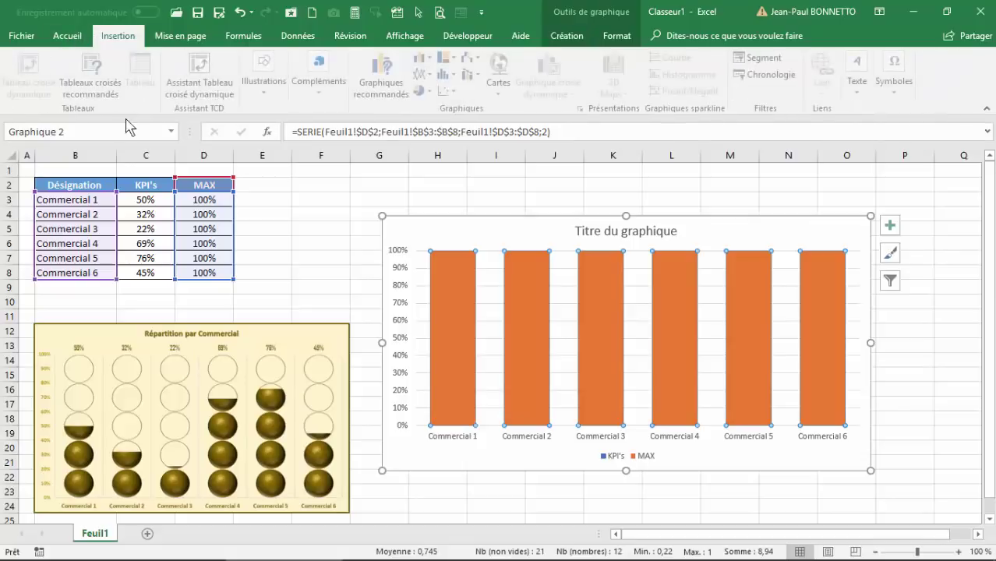
click(267, 87)
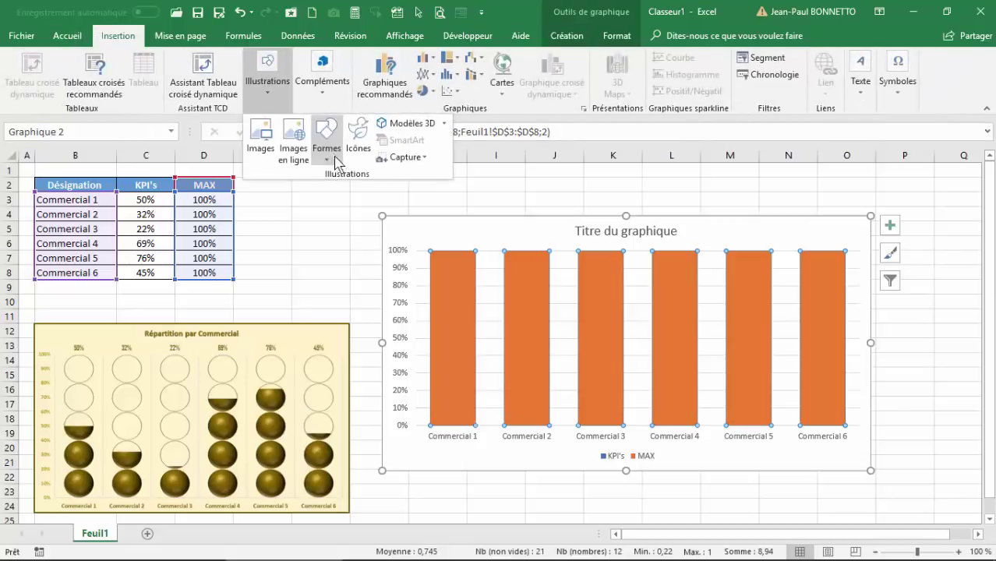
click(327, 148)
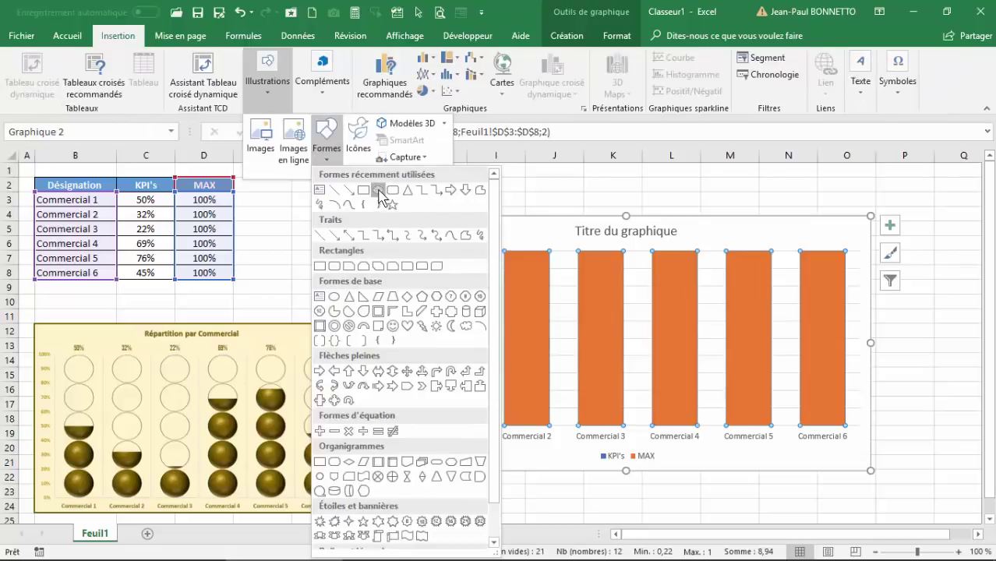
click(378, 191)
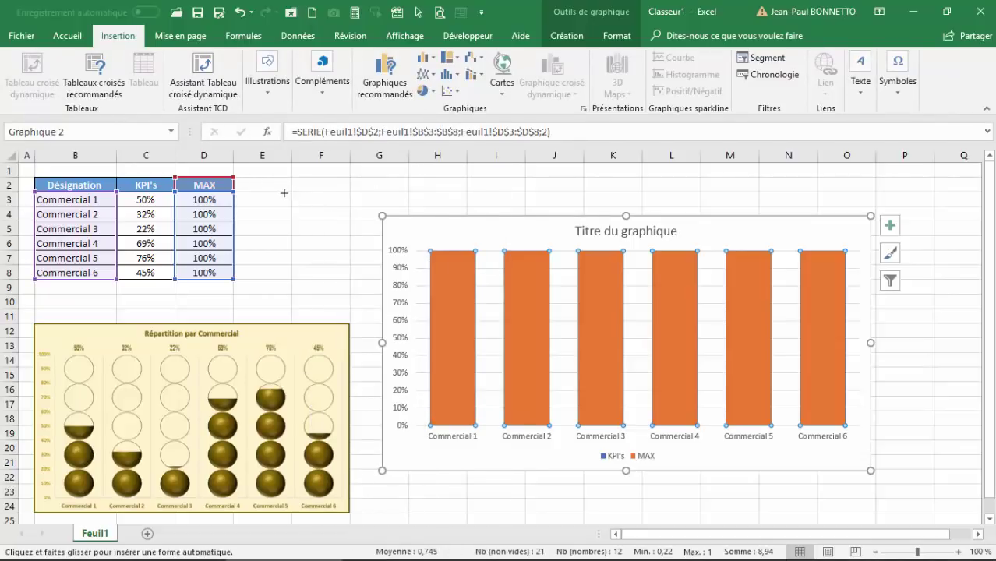
drag(280, 198, 347, 265)
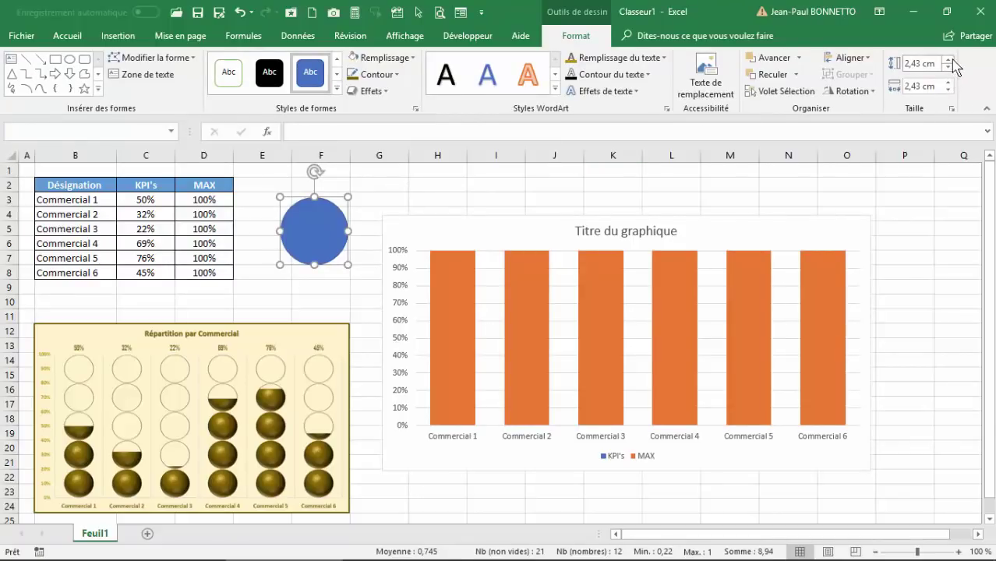
Set the circle's height and width to 2.5 cm each
click(948, 60)
click(949, 60)
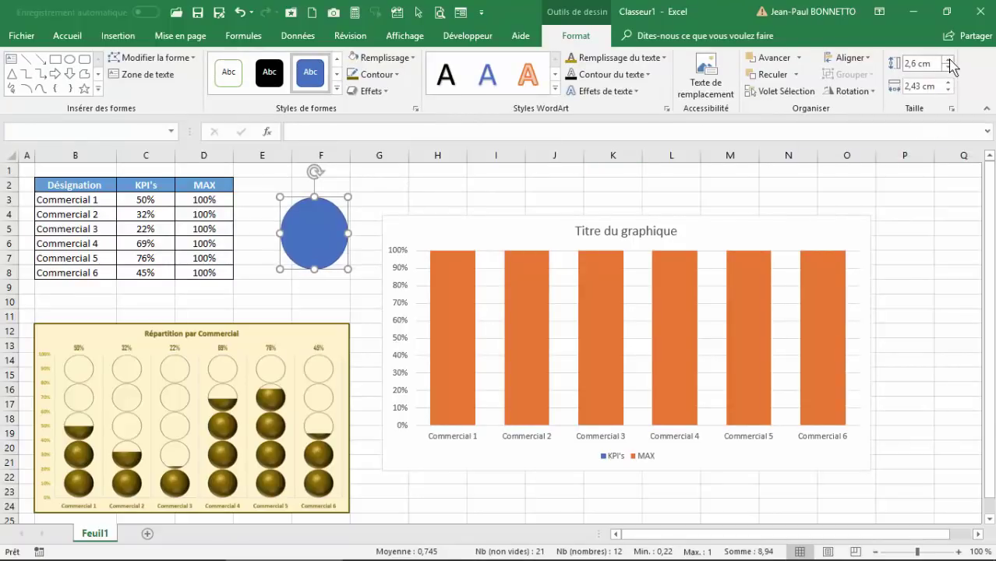
click(948, 68)
click(949, 83)
click(948, 83)
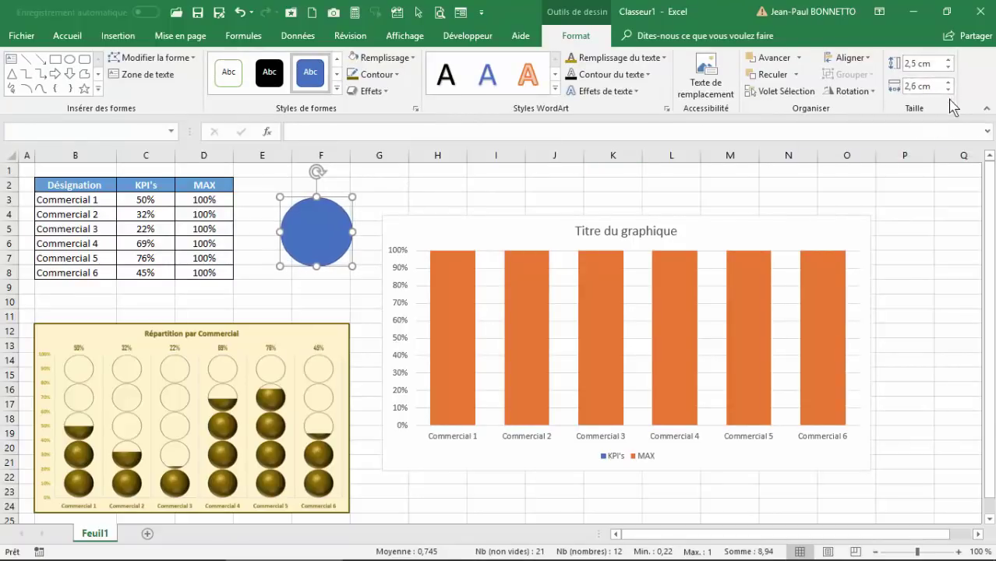
click(948, 91)
Remove the circle's outline and shift the shape slightly closer to the data table
drag(325, 230, 320, 230)
click(376, 74)
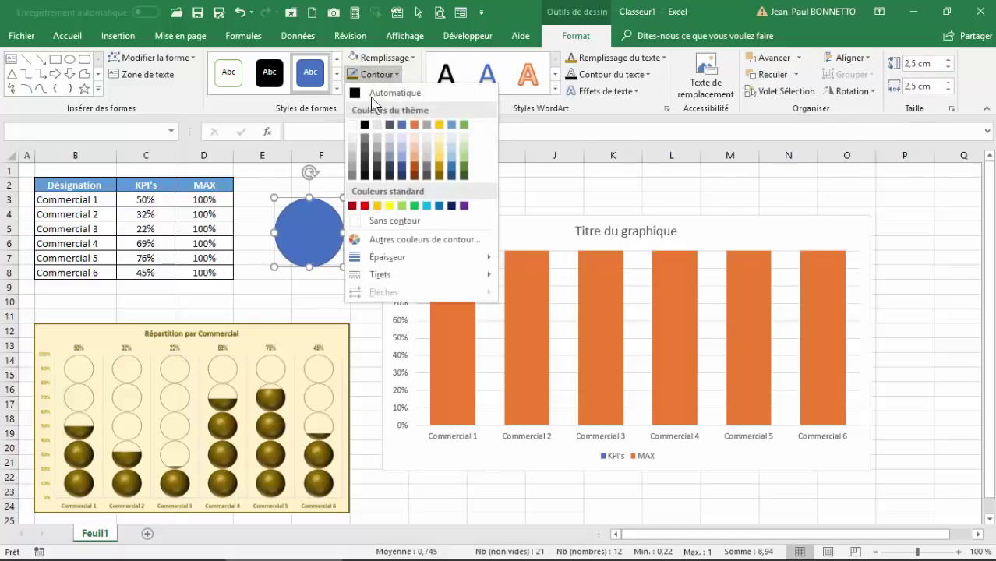
click(386, 220)
drag(308, 230, 304, 232)
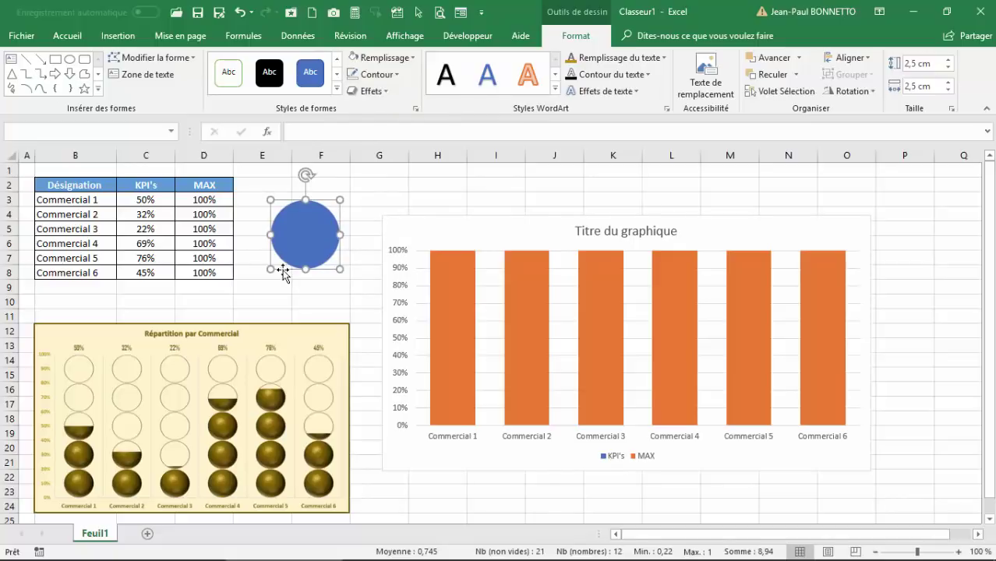
Apply a rounded top bevel to the blue circle through its 3D format settings
right_click(309, 227)
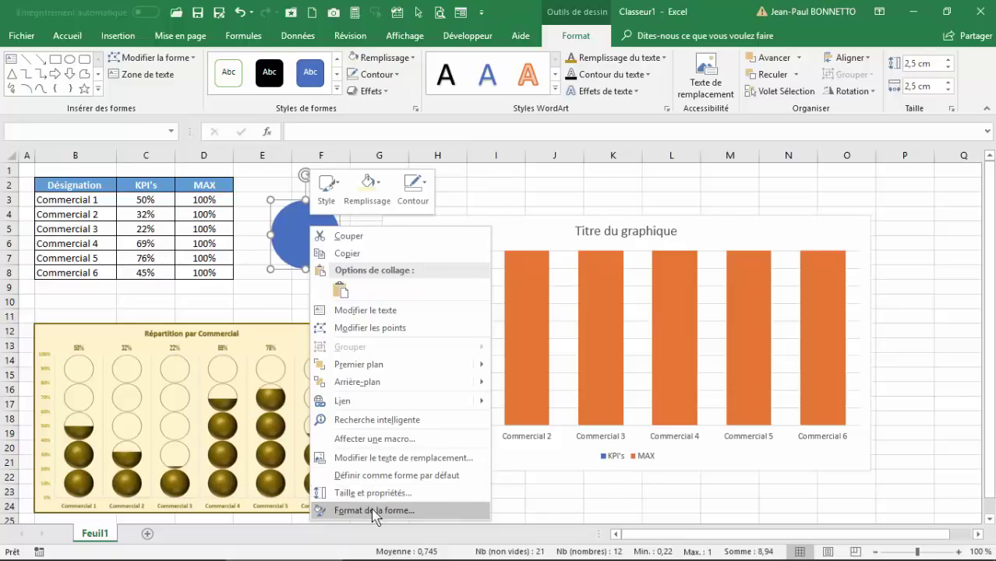
click(343, 510)
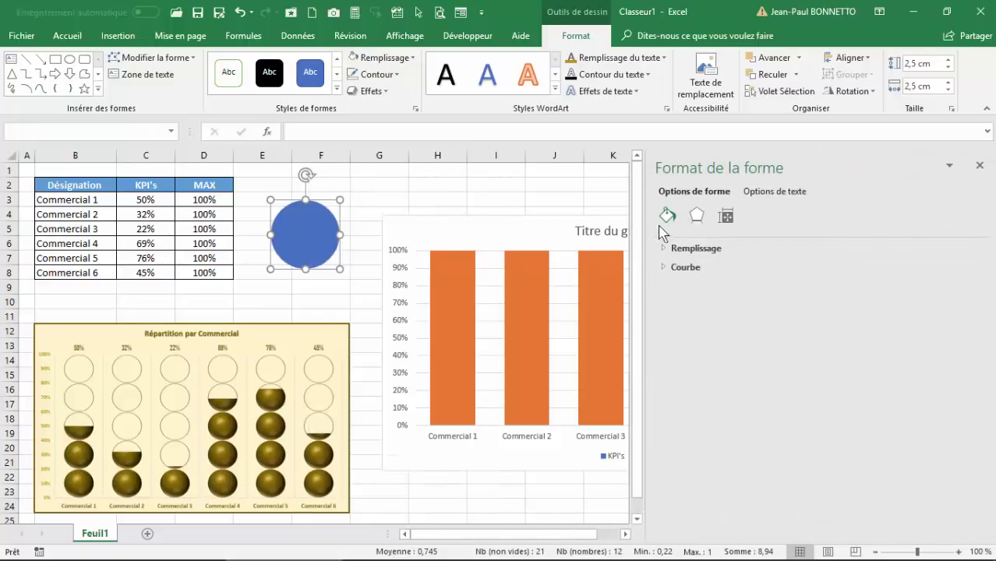
click(725, 216)
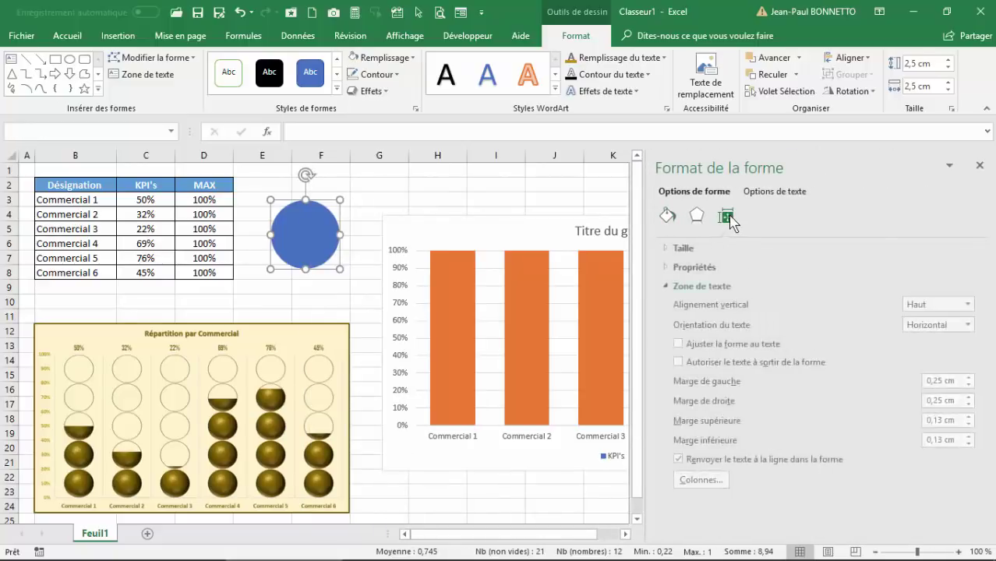
click(667, 217)
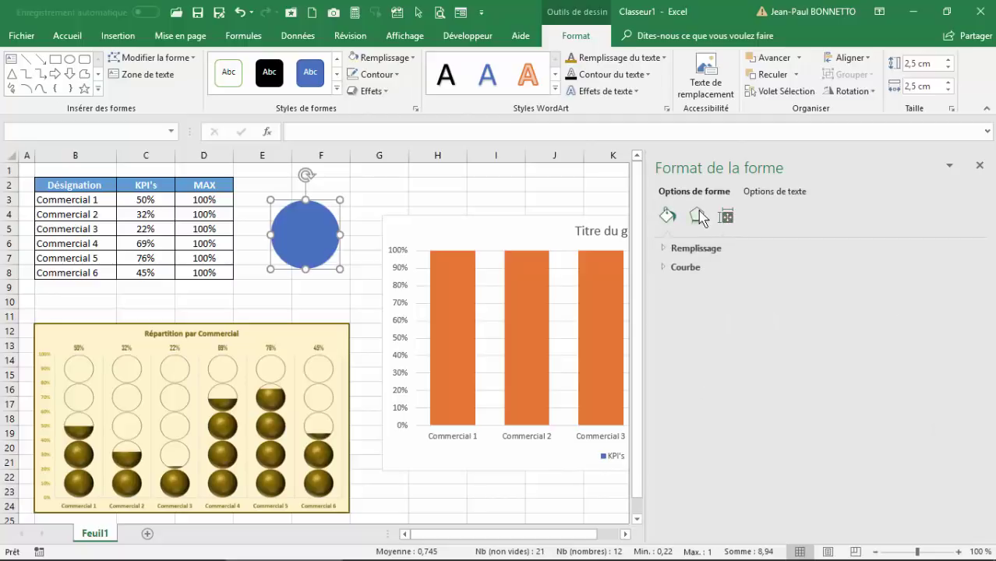
click(698, 217)
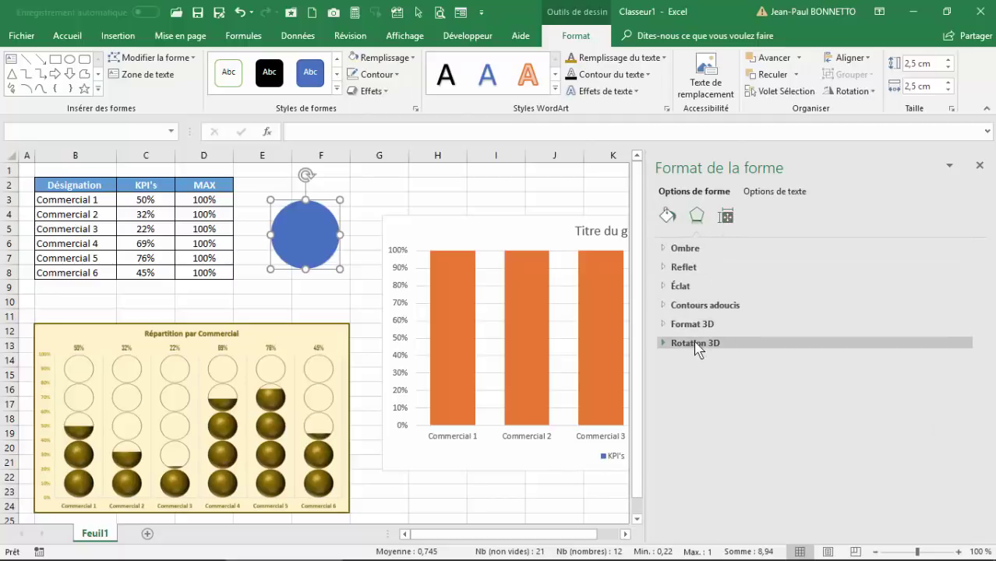
click(694, 324)
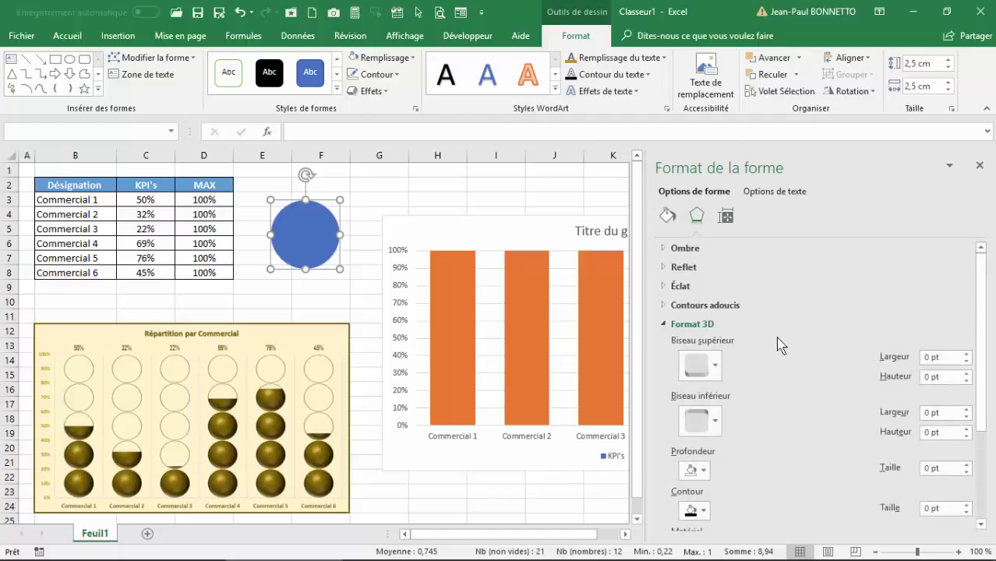
click(715, 360)
click(701, 248)
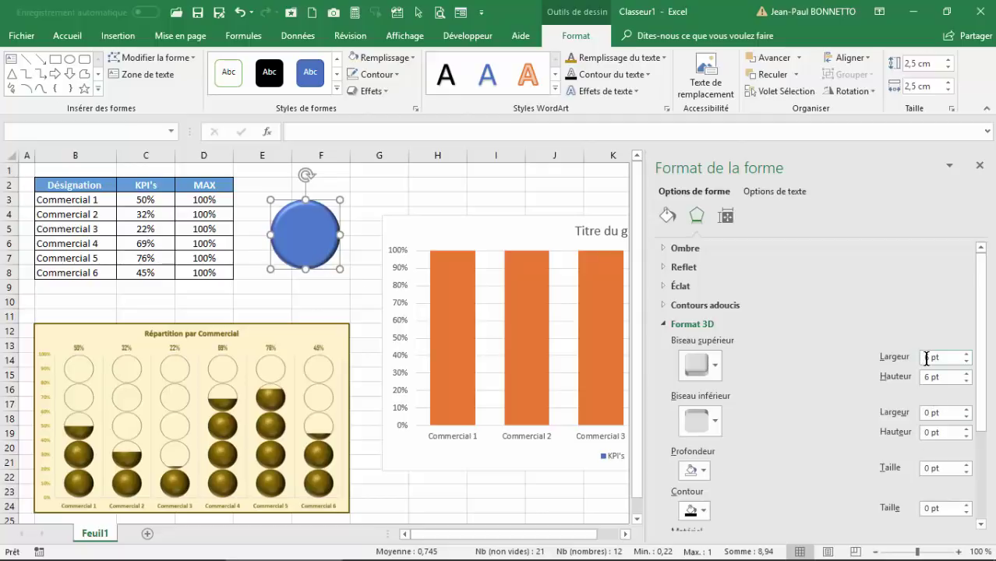
Set the circle's top bevel width and height to 40 pt each and fine-tune both down to 38 pt
drag(928, 356, 878, 366)
text(40)
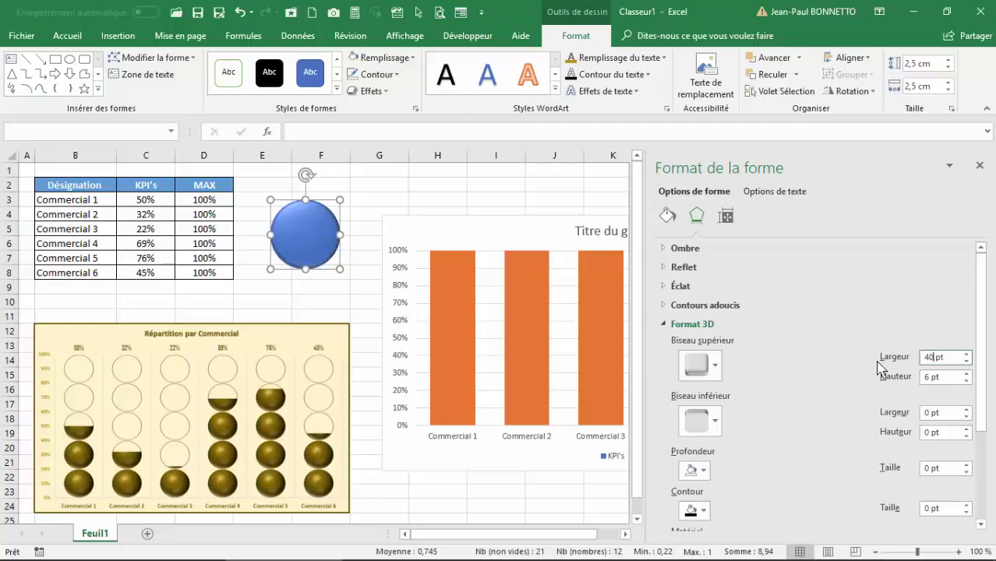
drag(927, 377, 921, 377)
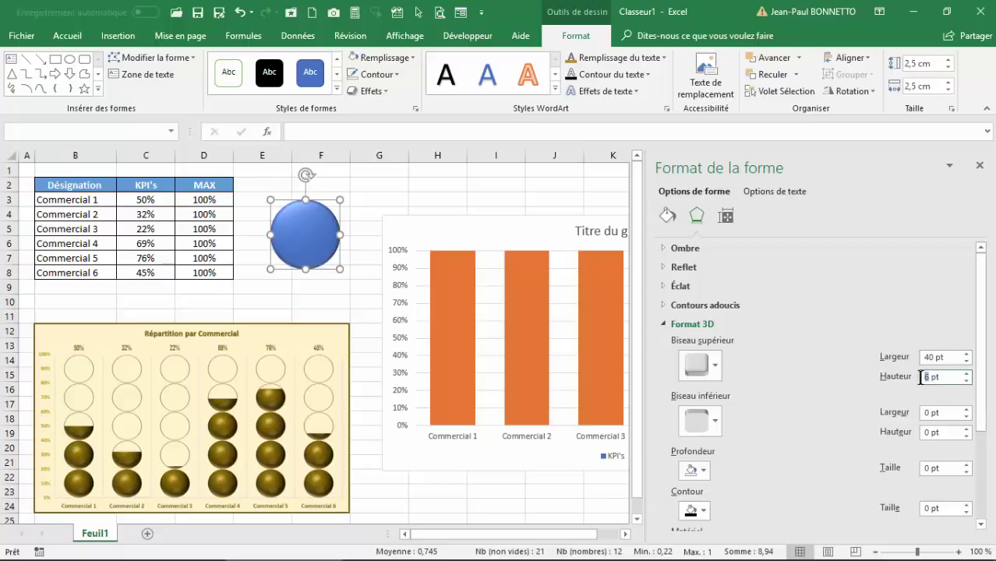
text(40)
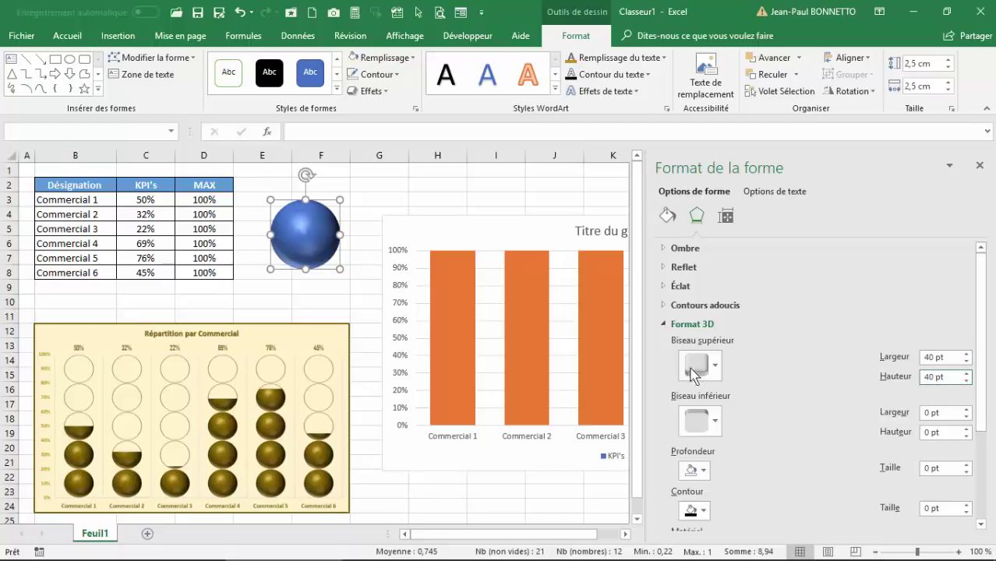
click(966, 381)
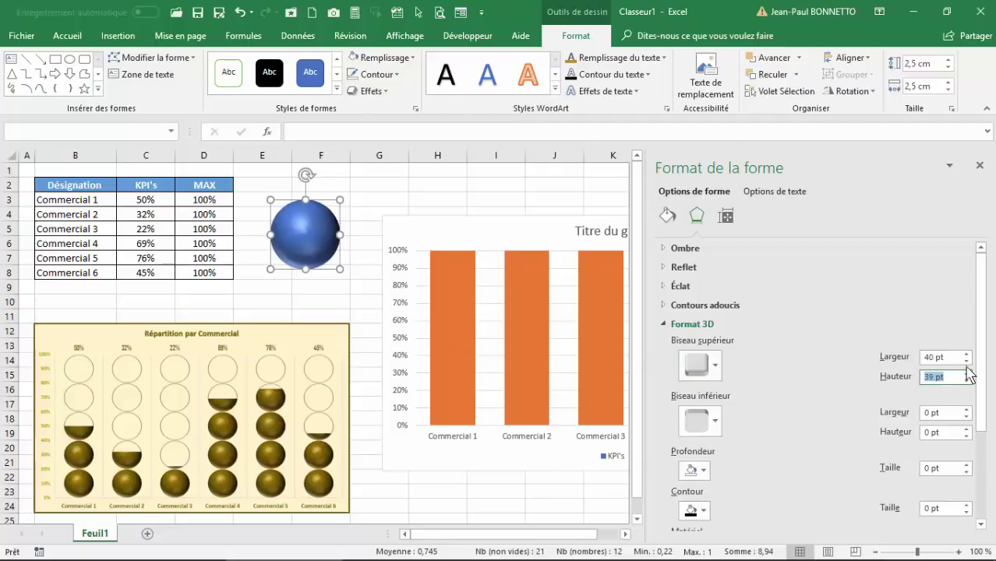
click(967, 361)
click(966, 361)
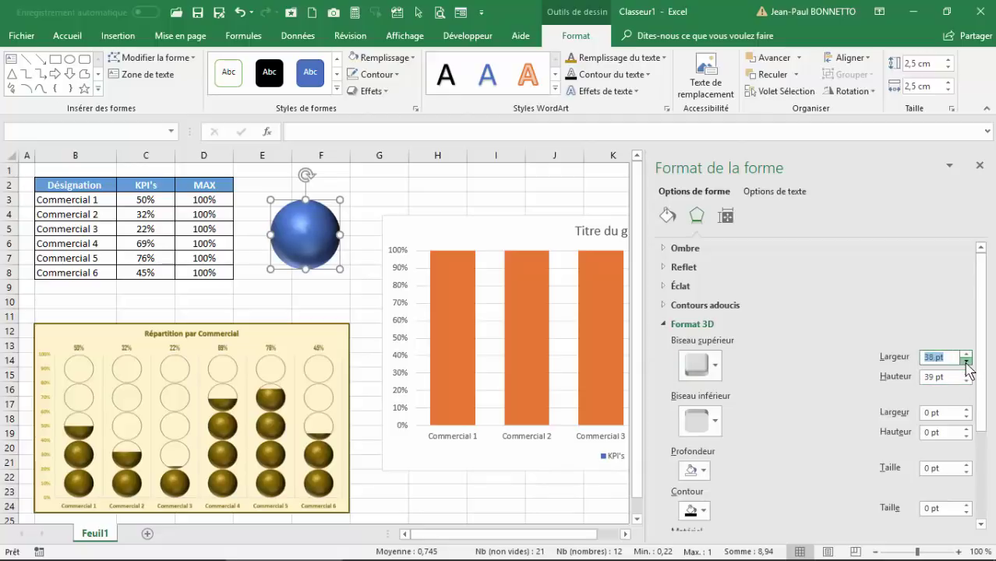
click(967, 382)
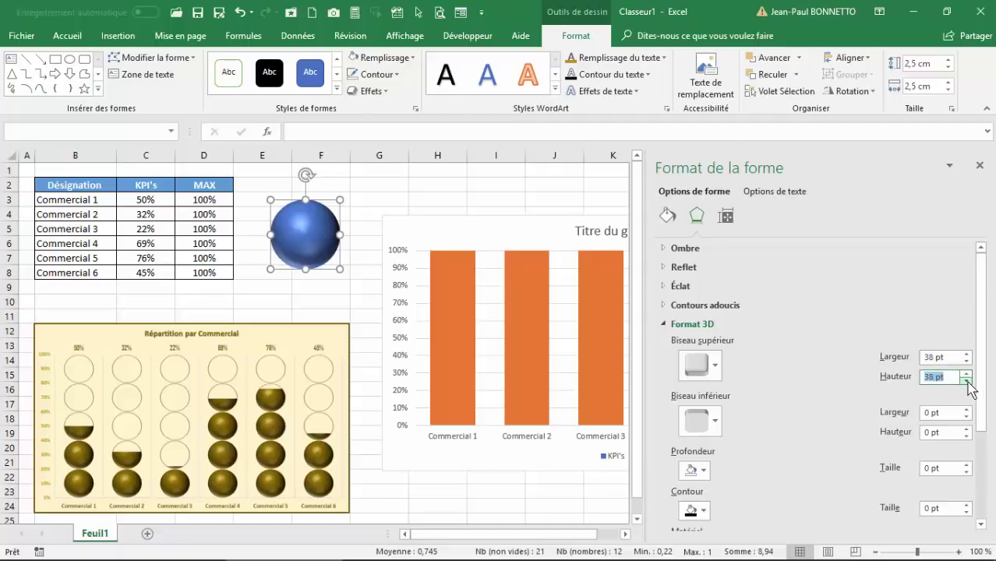
click(473, 204)
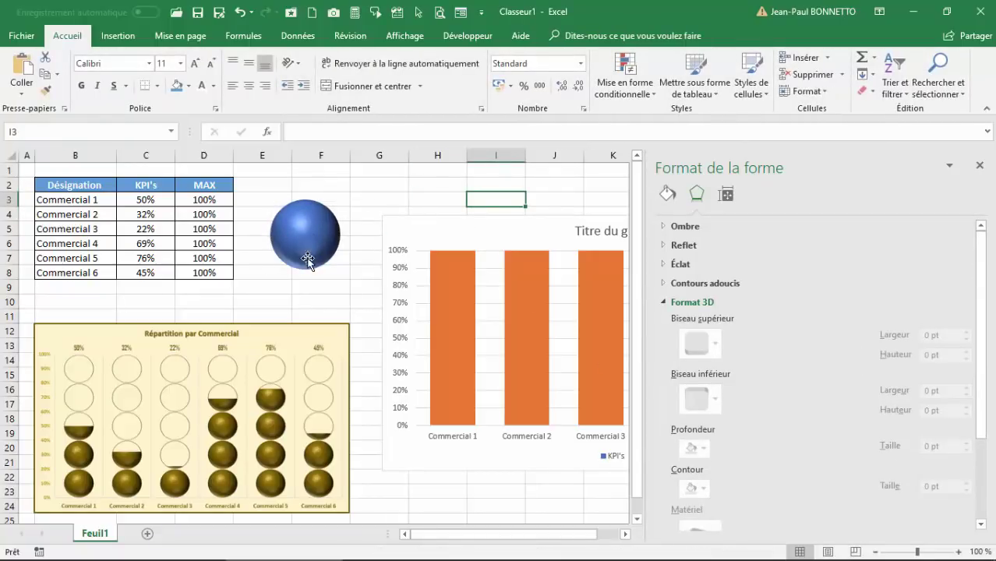
Fill the sphere with the standard purple and shift it slightly closer to the data table
click(311, 230)
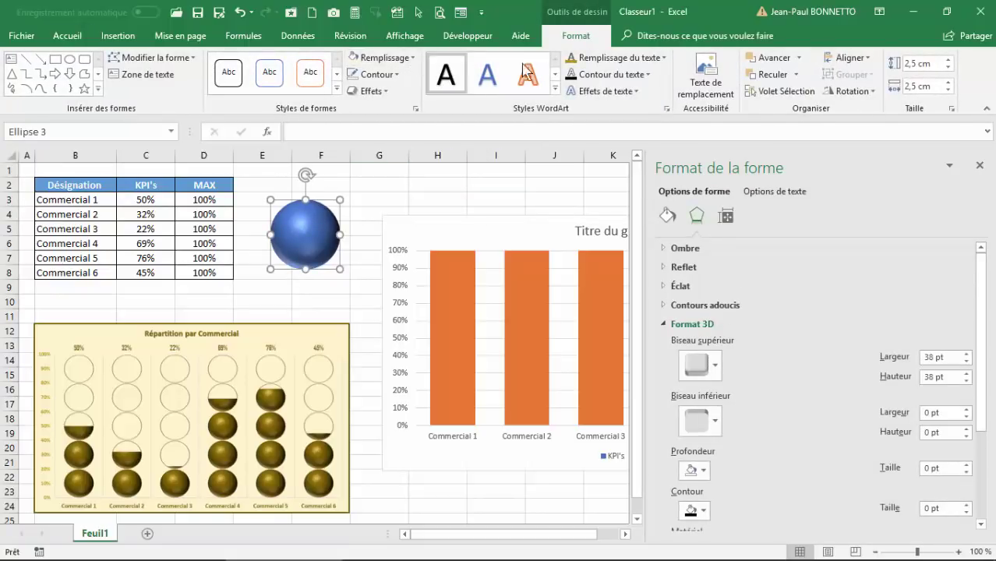
click(412, 58)
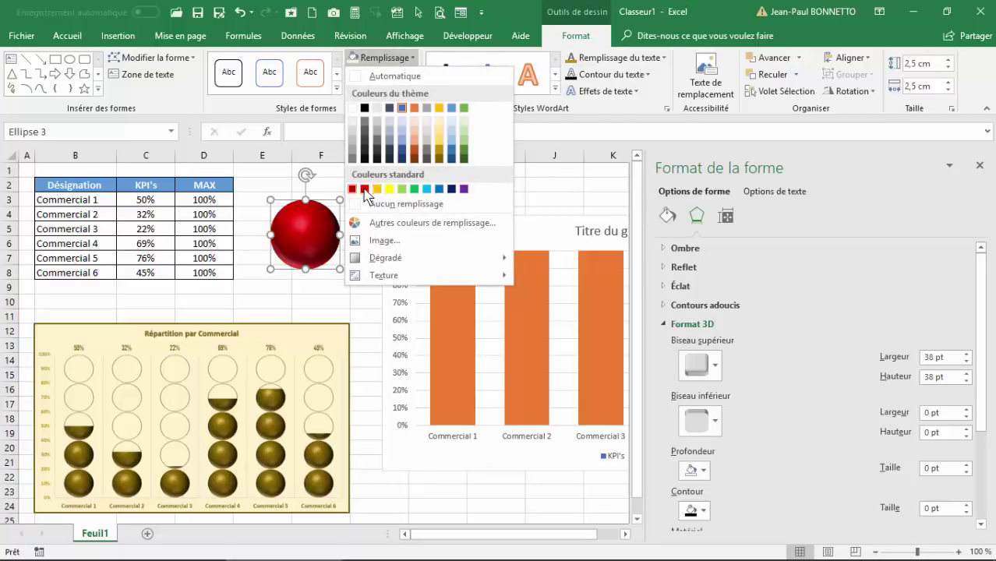
click(463, 189)
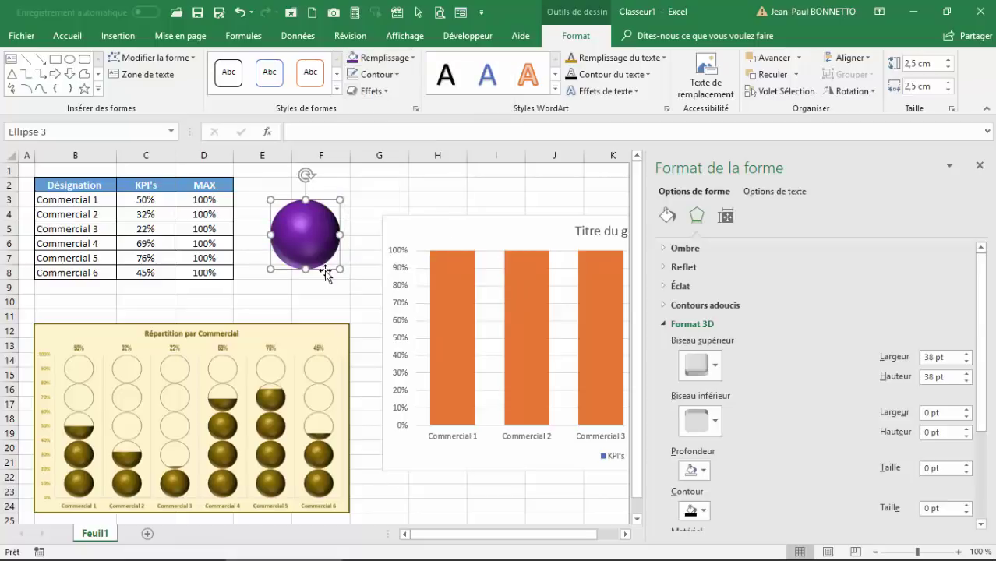
drag(325, 273, 317, 272)
click(980, 166)
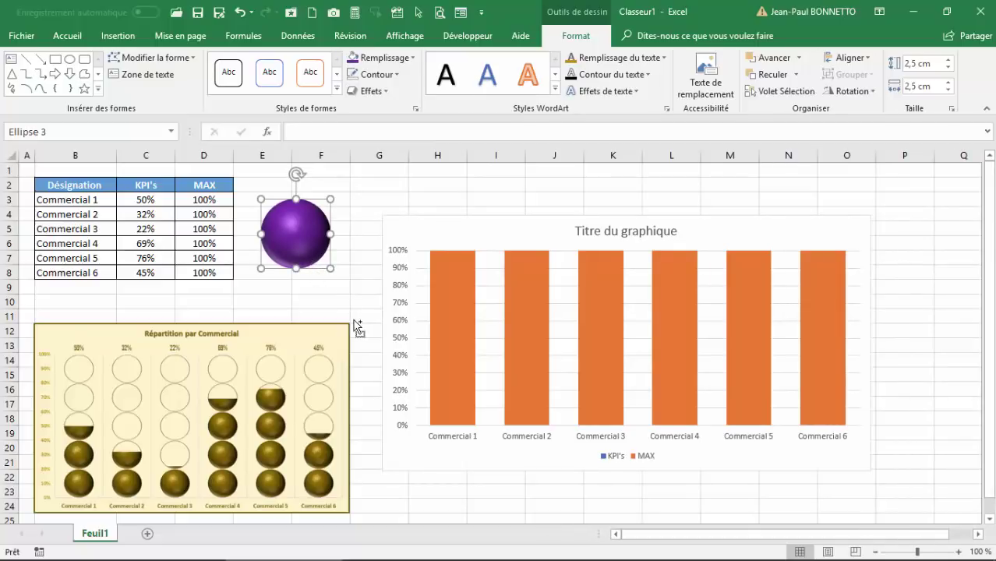
Duplicate the purple sphere, place the copy directly beneath the original and give it a standard purple outline
key(ctrl+d)
drag(330, 282, 318, 337)
click(378, 74)
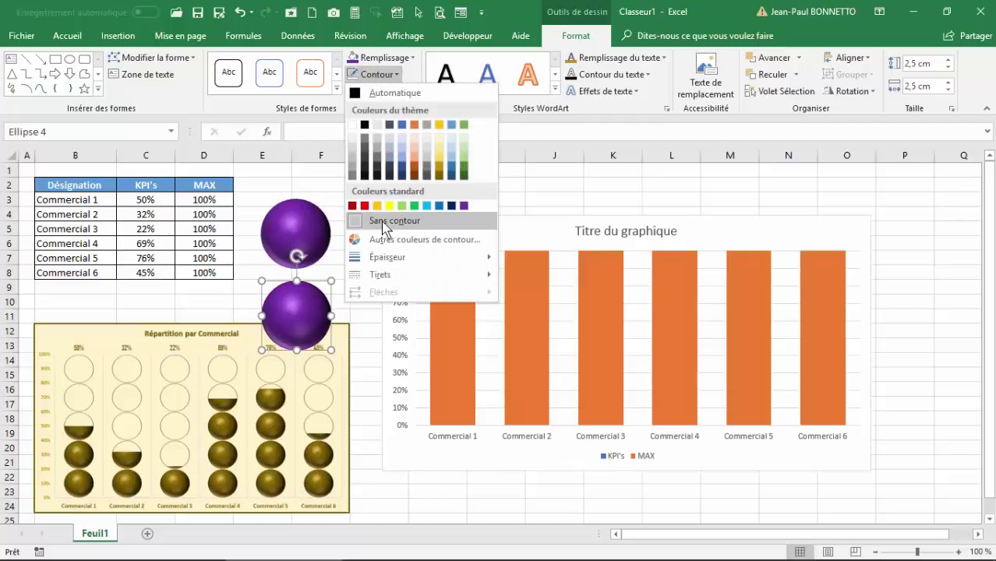
mouse_move(376, 265)
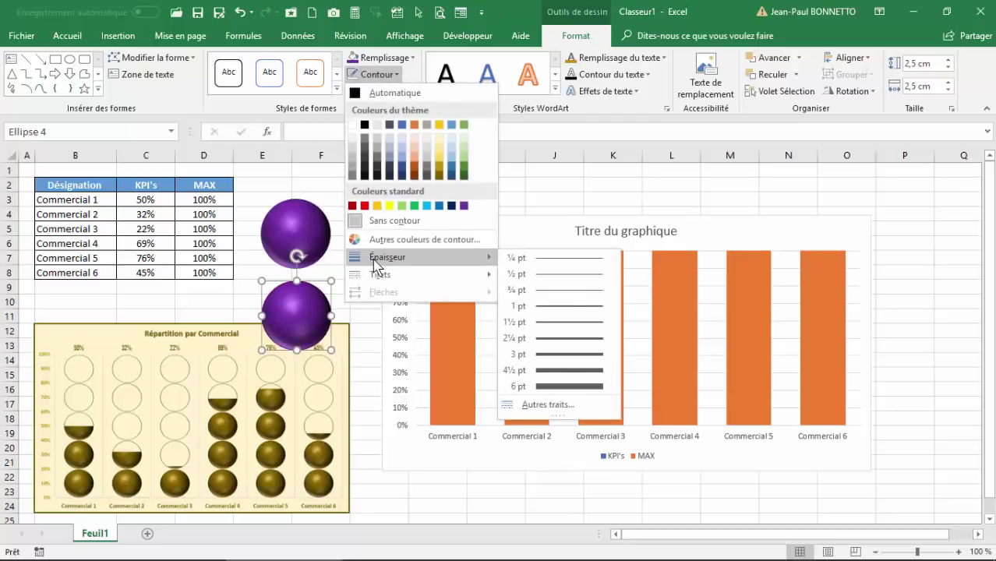
click(458, 206)
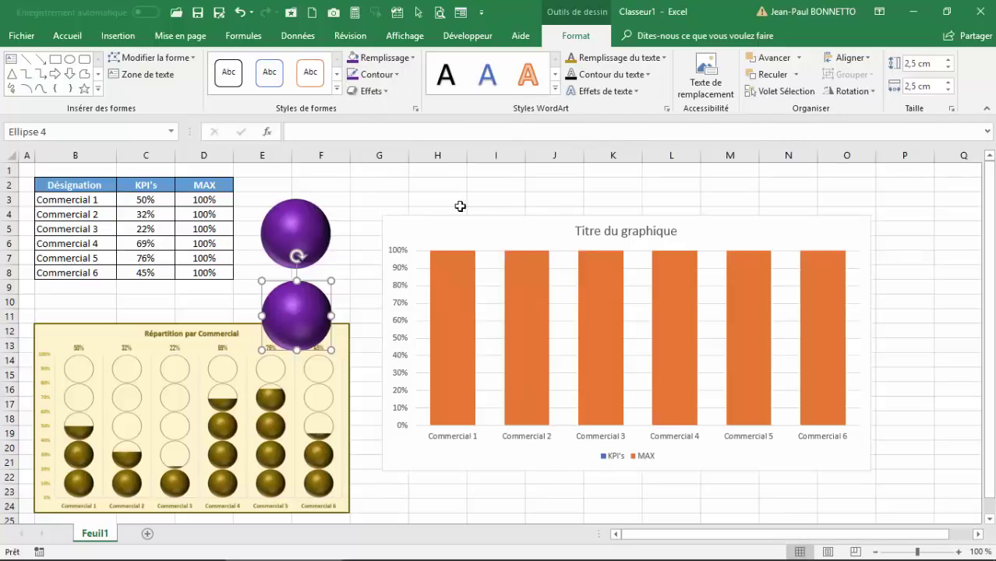
Remove the duplicated sphere's fill and align the empty circle just under the purple sphere
click(413, 57)
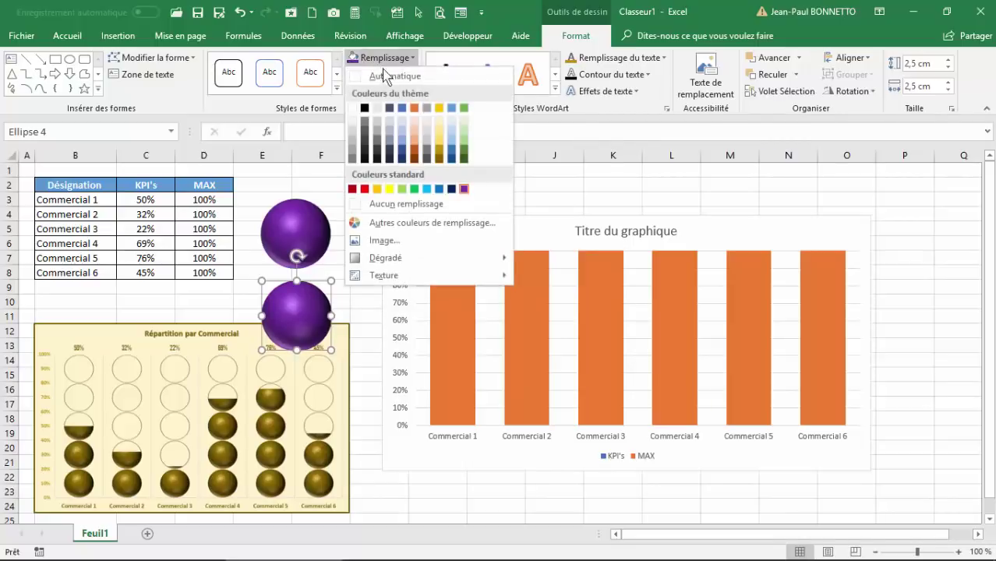
click(390, 204)
drag(311, 283, 305, 275)
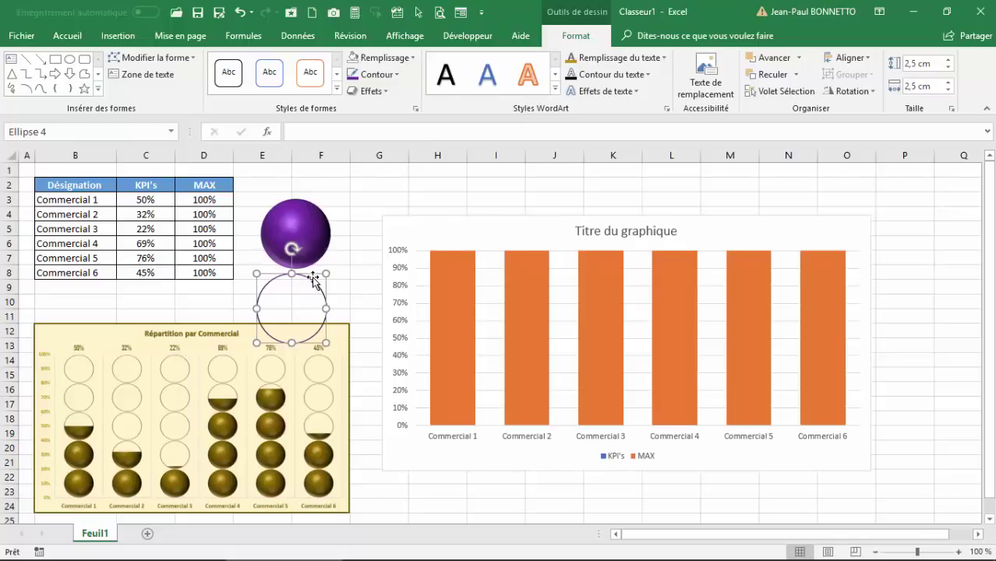
drag(313, 278, 317, 279)
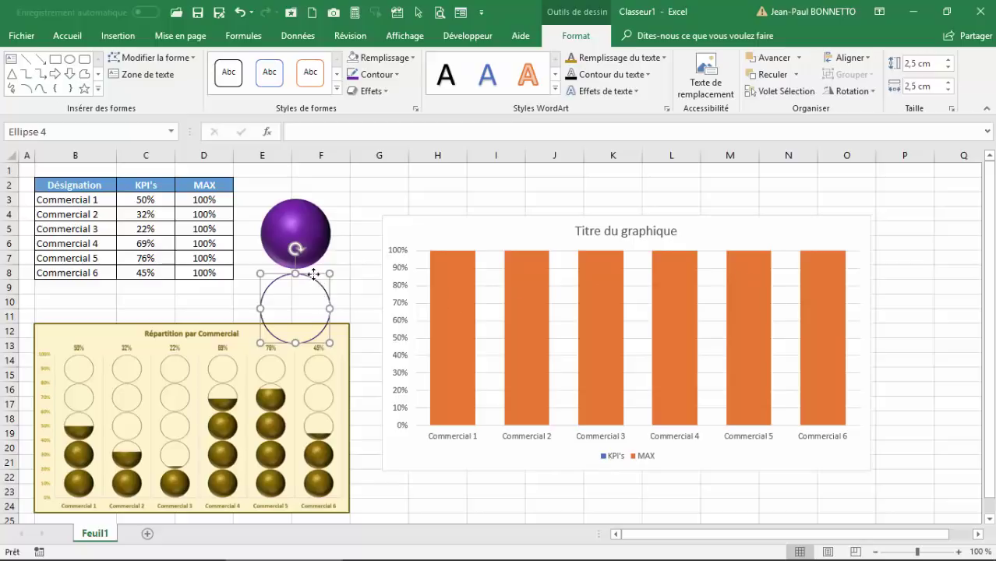
Copy the empty circle and paste it onto the MAX series so it becomes the columns' picture fill
click(452, 298)
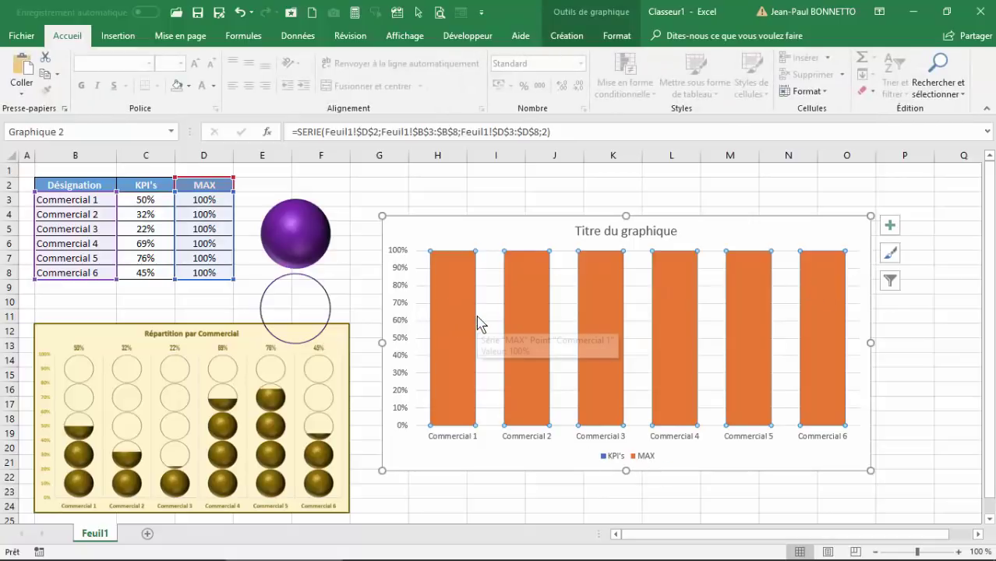
key(ctrl+v)
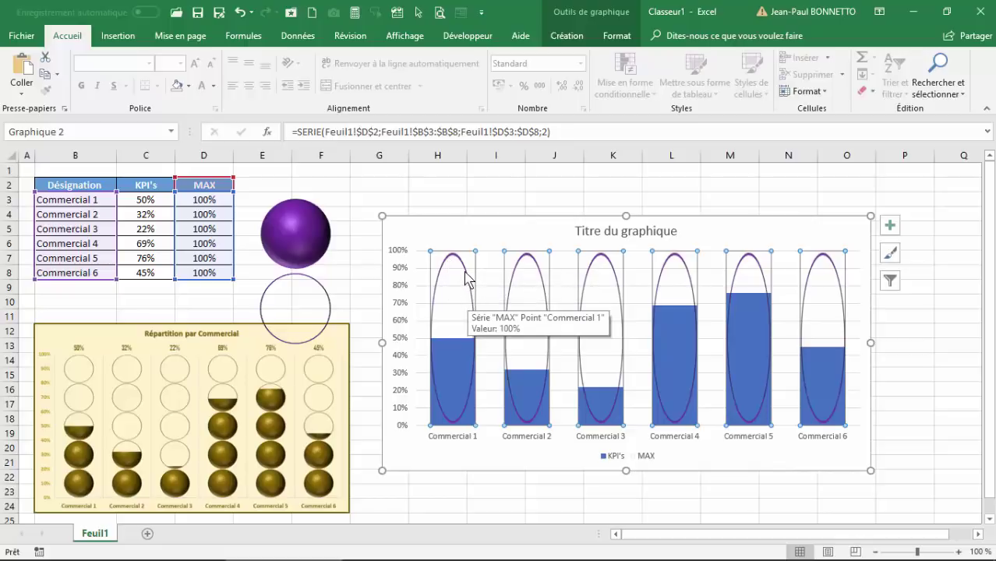
Set the MAX series' picture fill to stack and scale with 0,2 units per picture and close the formatting options
right_click(466, 279)
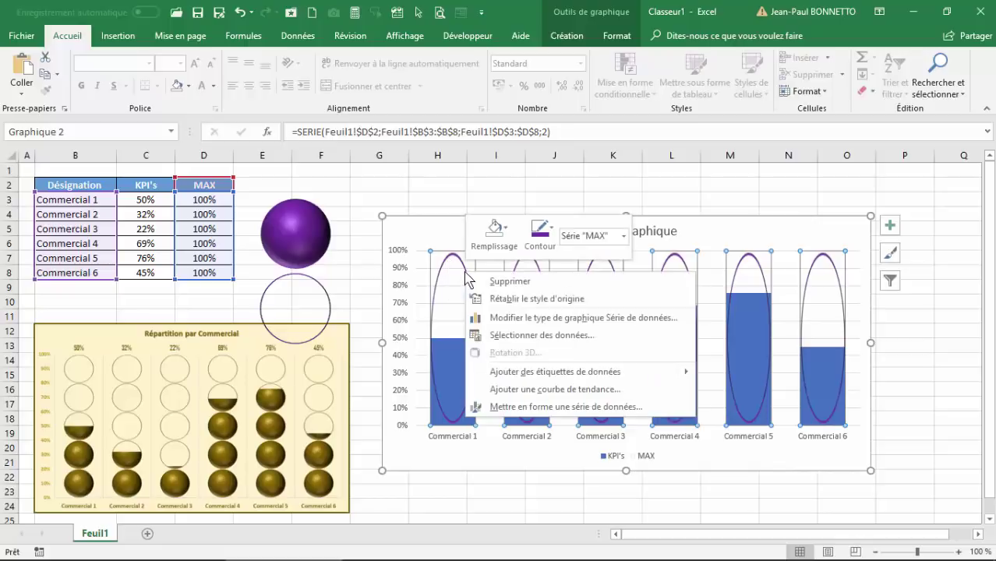
click(561, 407)
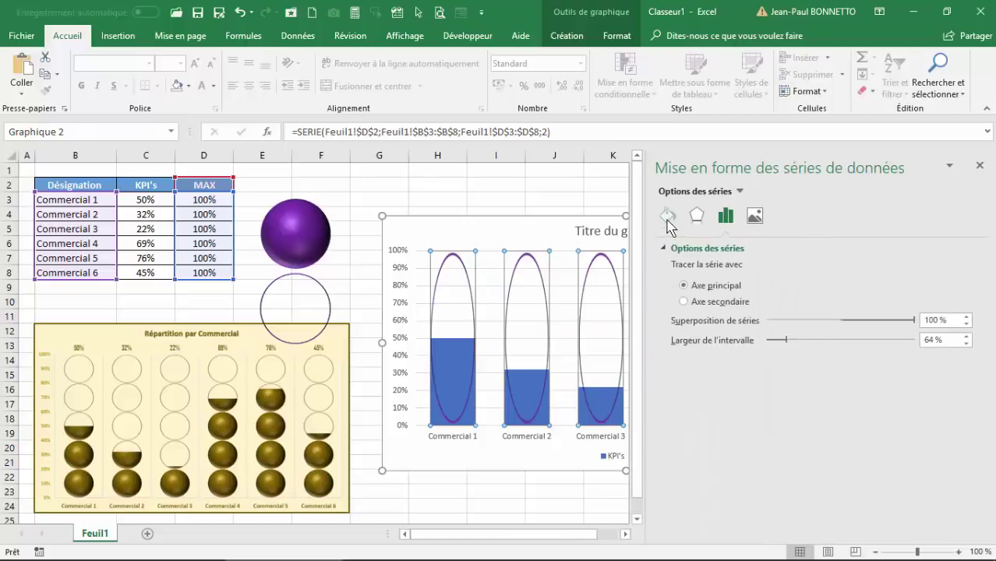
click(668, 224)
click(674, 249)
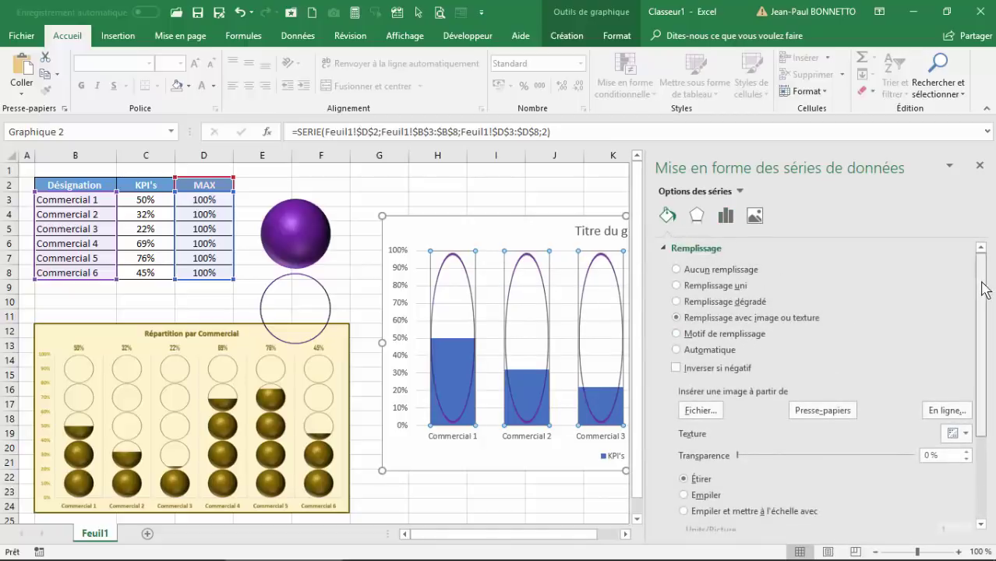
scroll(983, 288, down, 3)
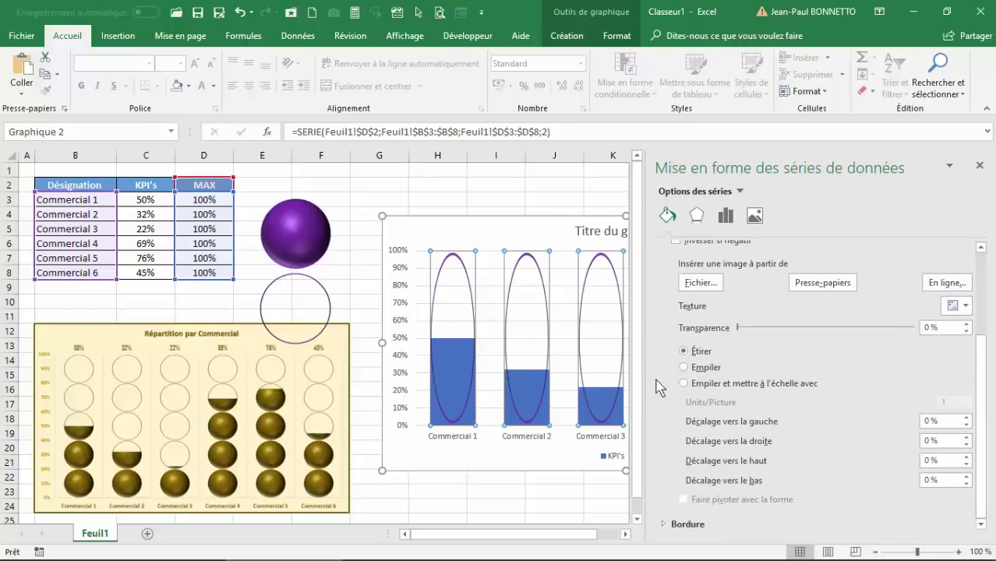
click(683, 383)
scroll(689, 387, up, 2)
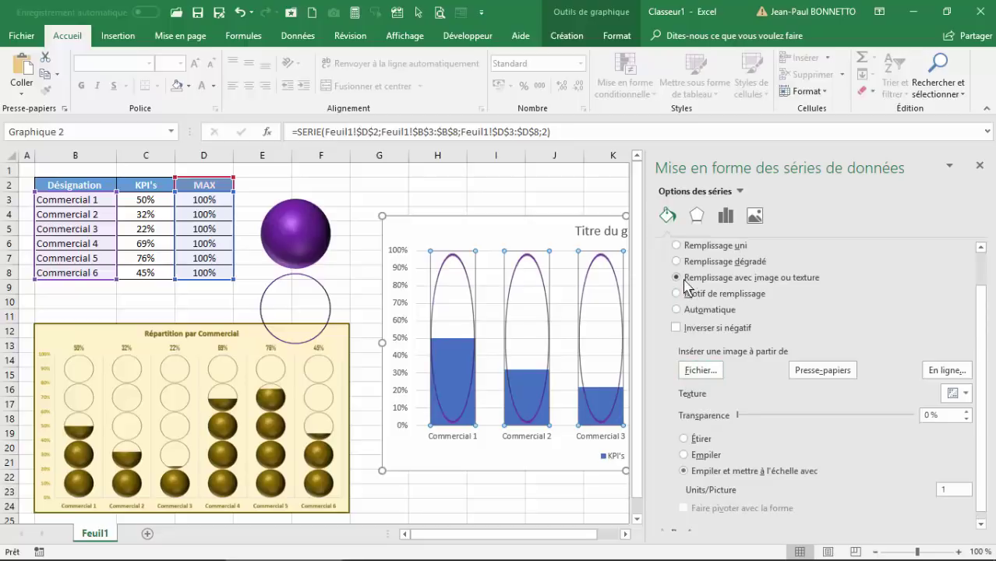
scroll(820, 476, down, 1)
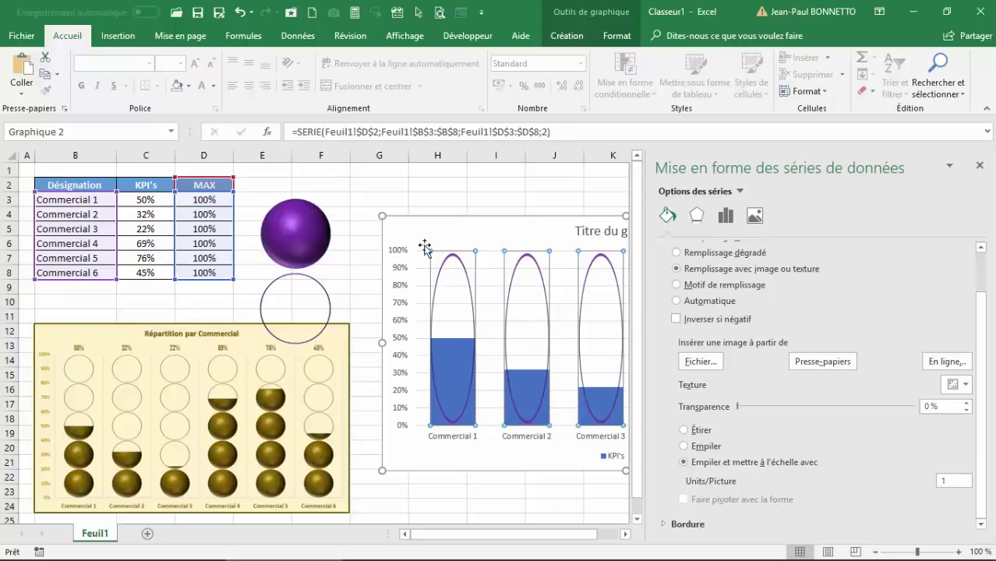
mouse_move(453, 277)
double_click(950, 482)
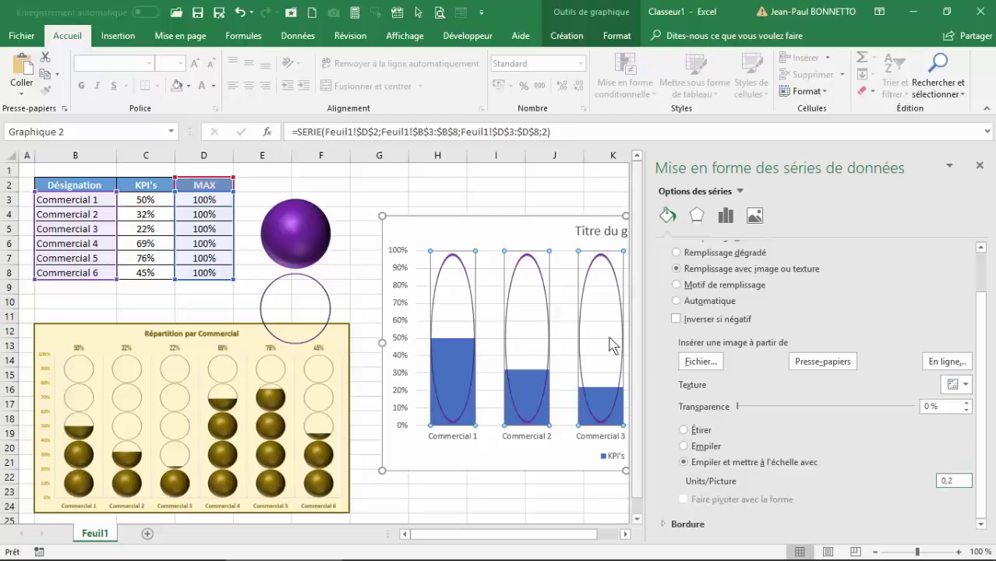
key(Tab)
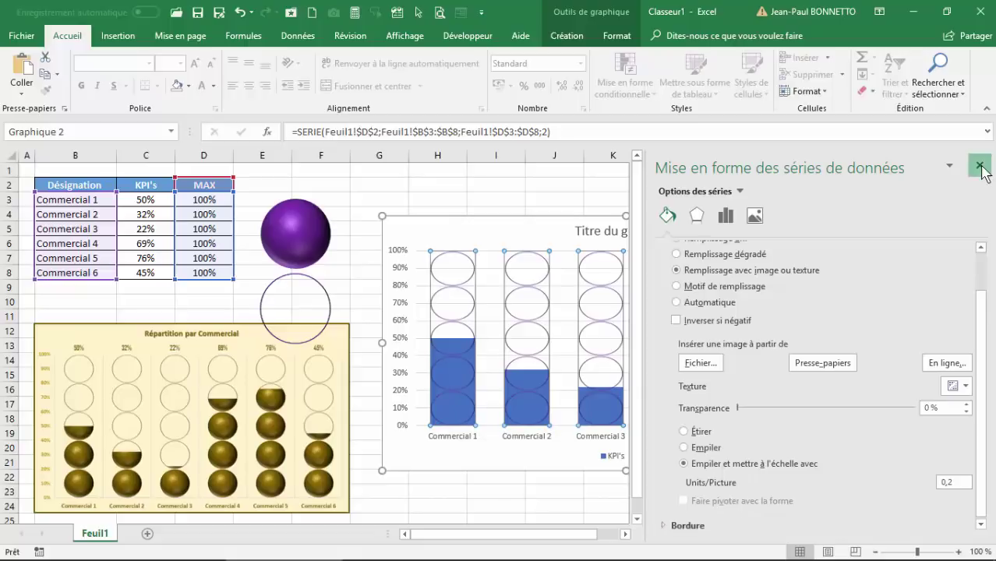
click(980, 167)
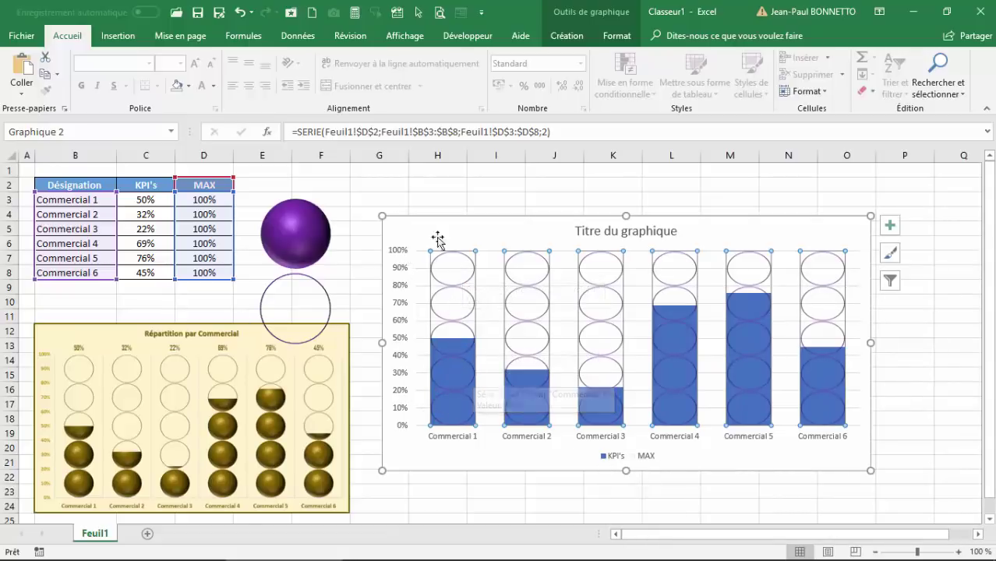
Copy the purple sphere and paste it onto the KPI's series so it becomes the columns' picture fill
right_click(599, 260)
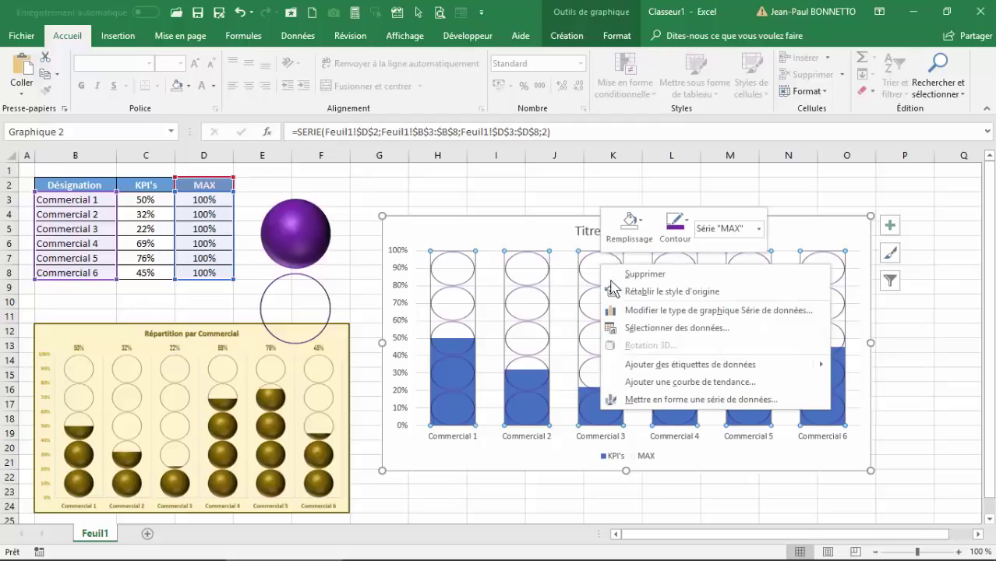
click(657, 400)
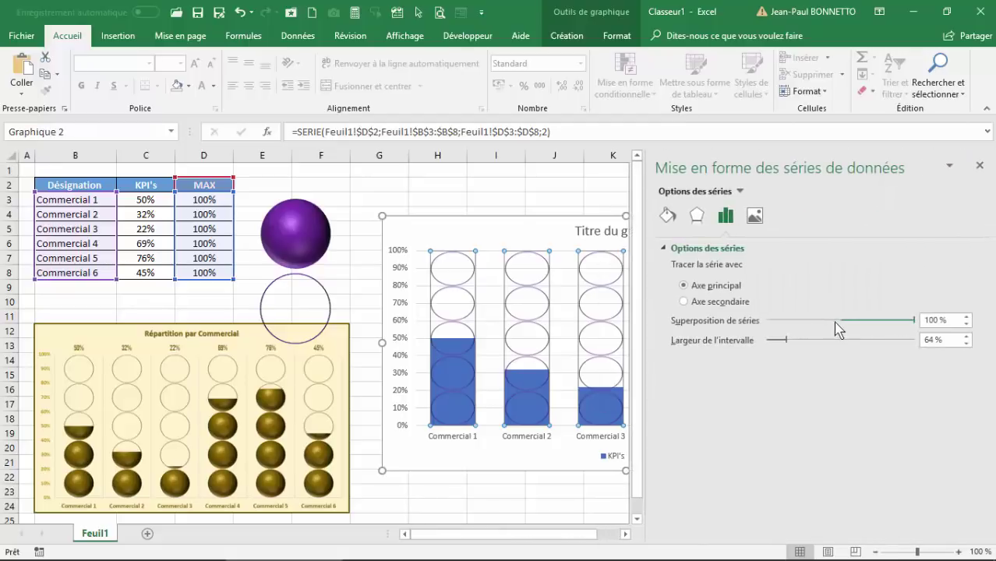
click(740, 192)
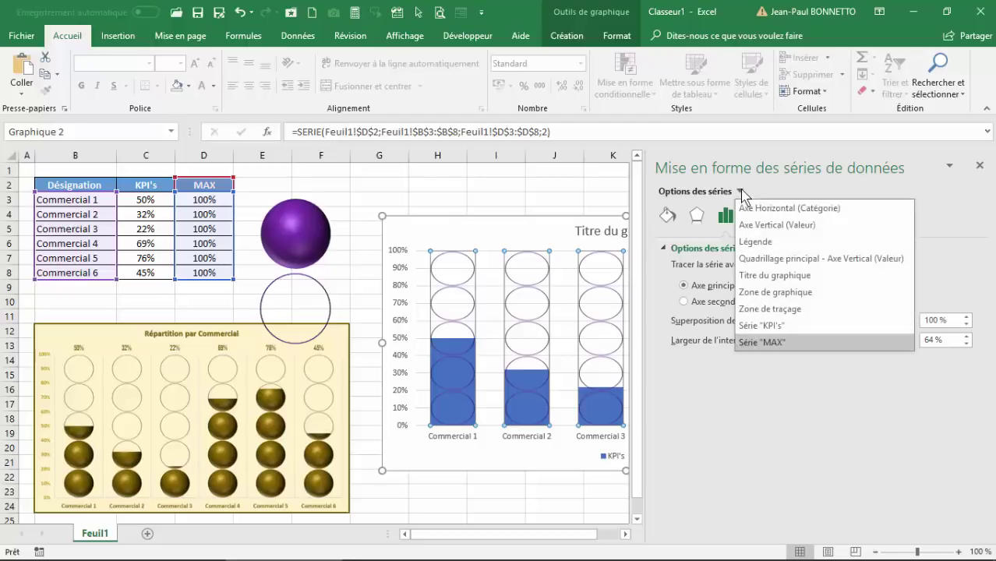
click(765, 325)
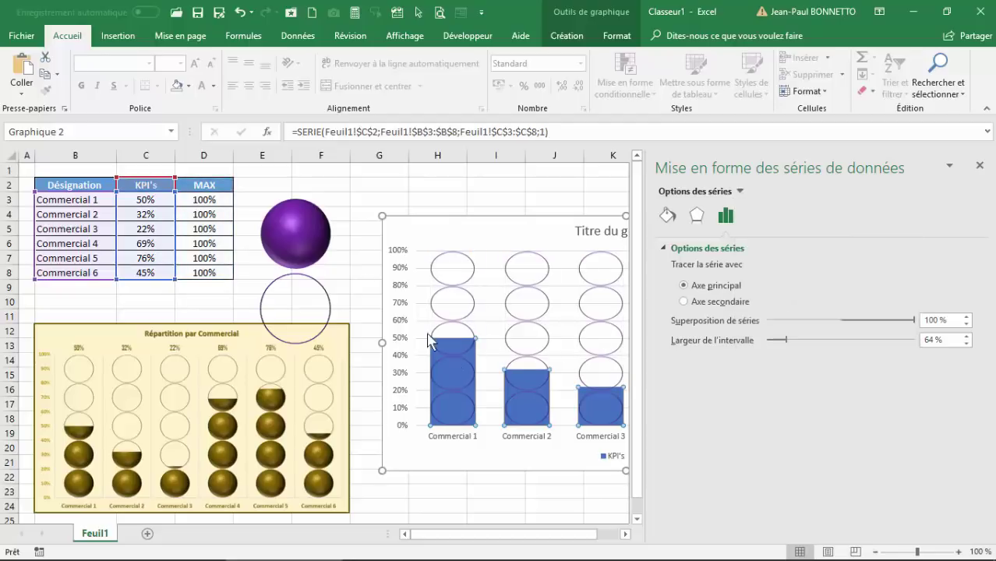
click(303, 227)
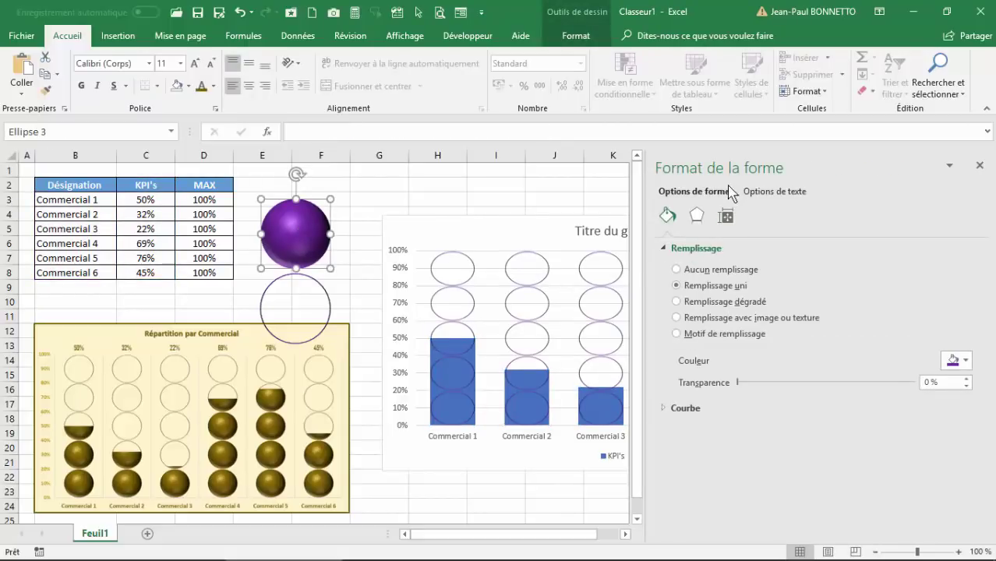
click(524, 372)
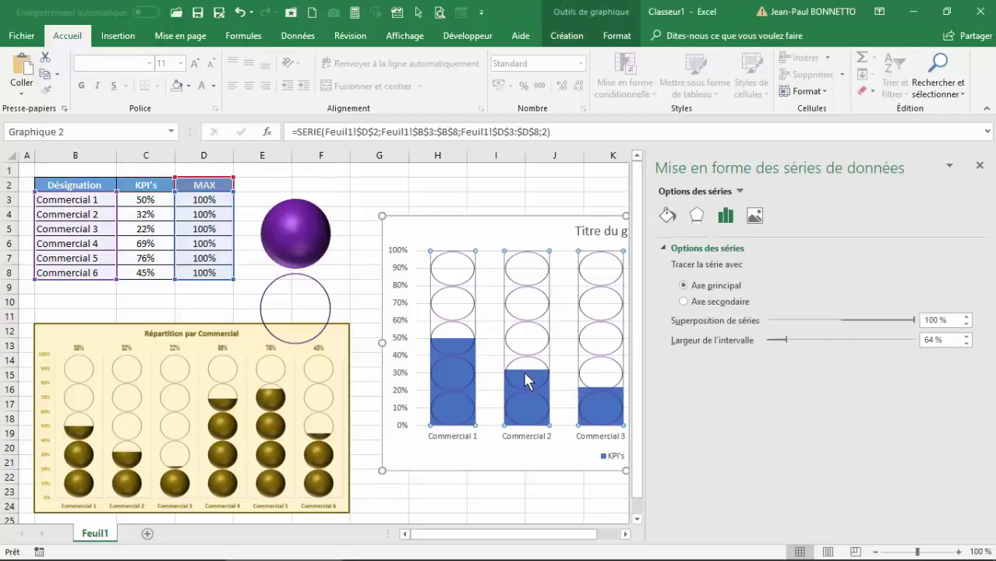
click(741, 189)
click(748, 321)
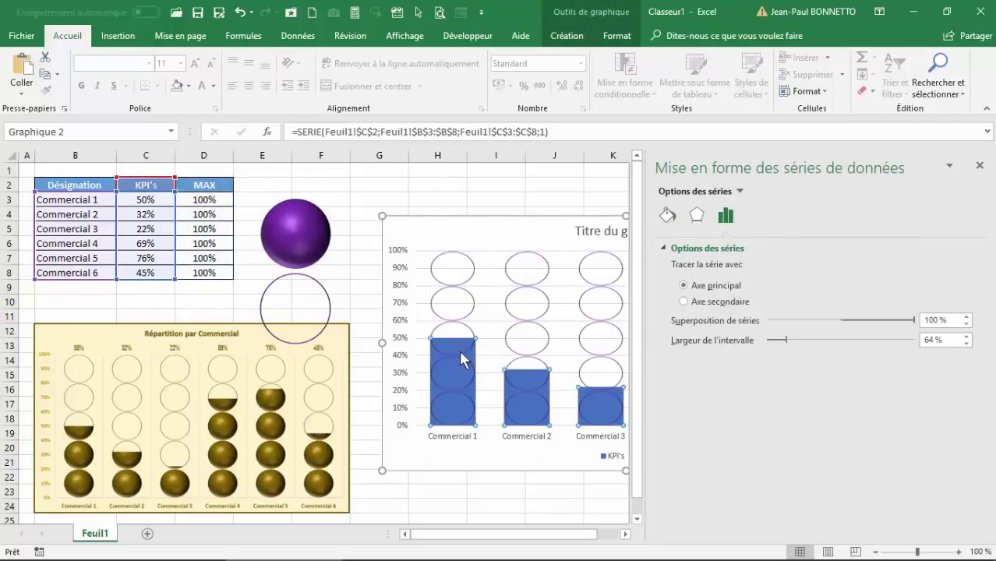
mouse_move(460, 352)
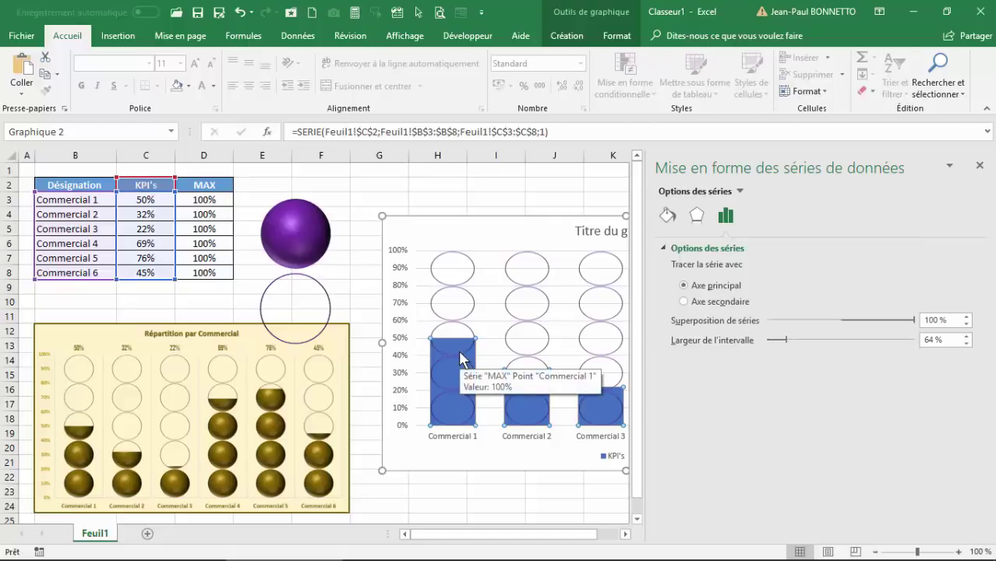
key(ctrl+v)
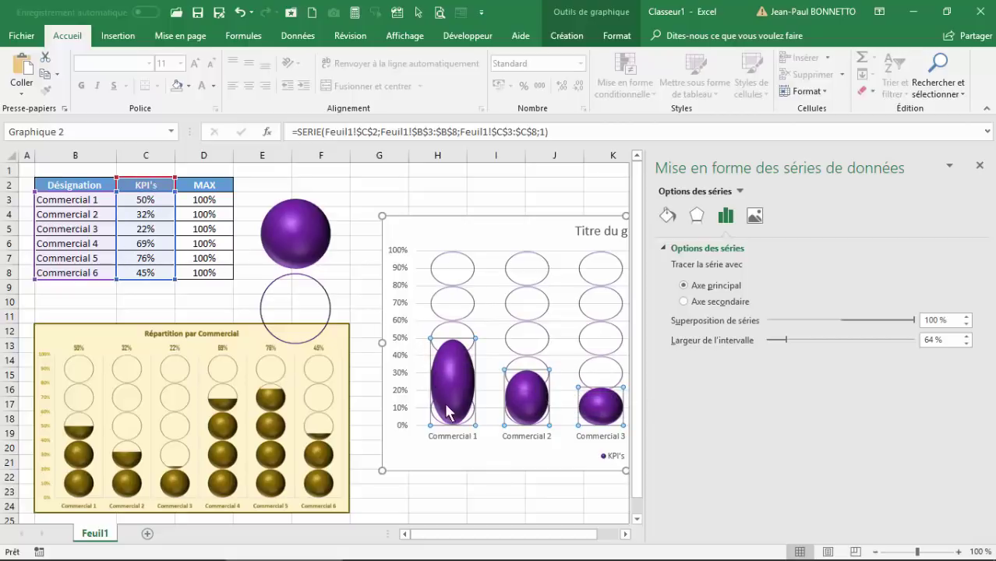
Set the KPI's series' picture fill to stack and scale with 0,2 units per picture and close the formatting options
click(667, 217)
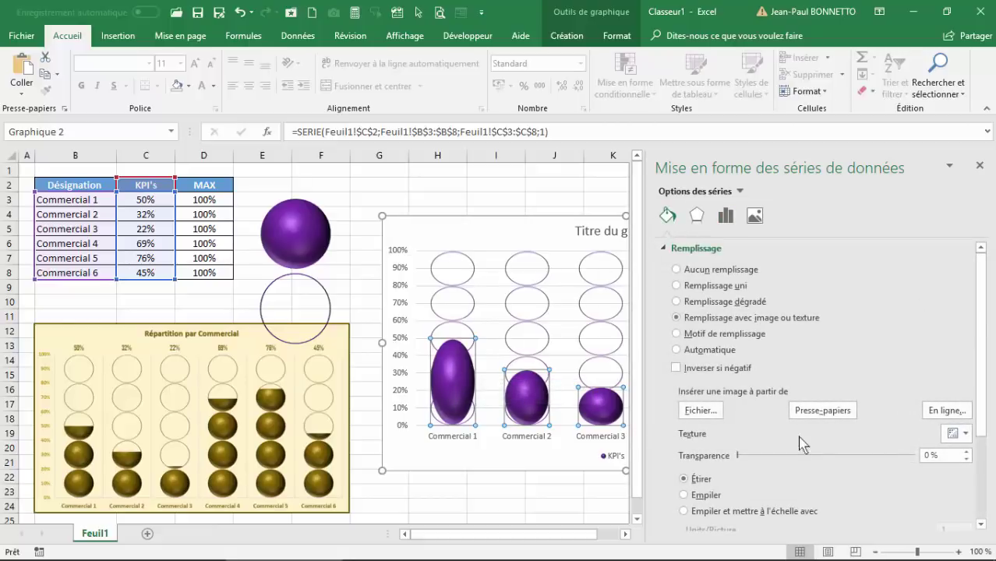
drag(985, 278, 974, 407)
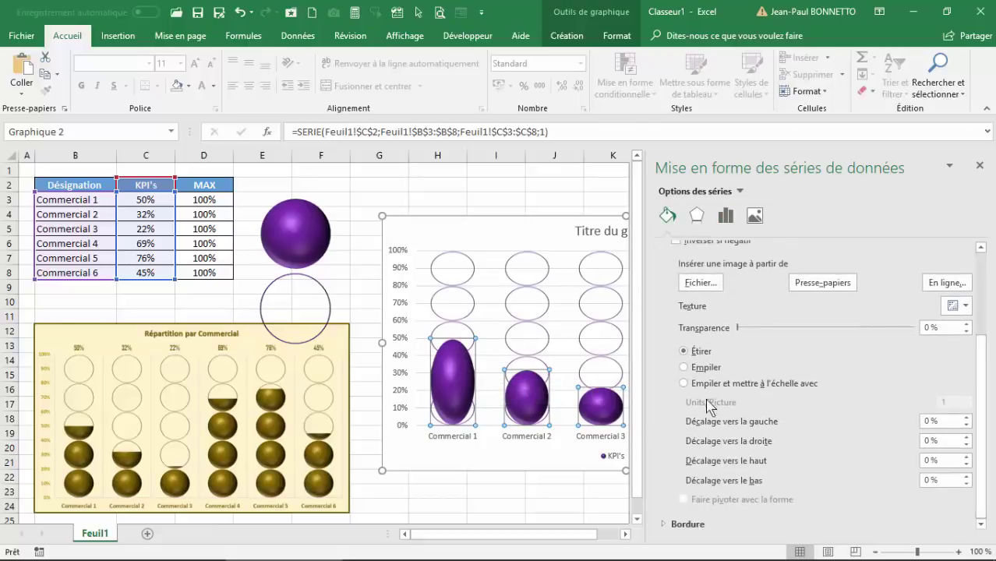
click(684, 385)
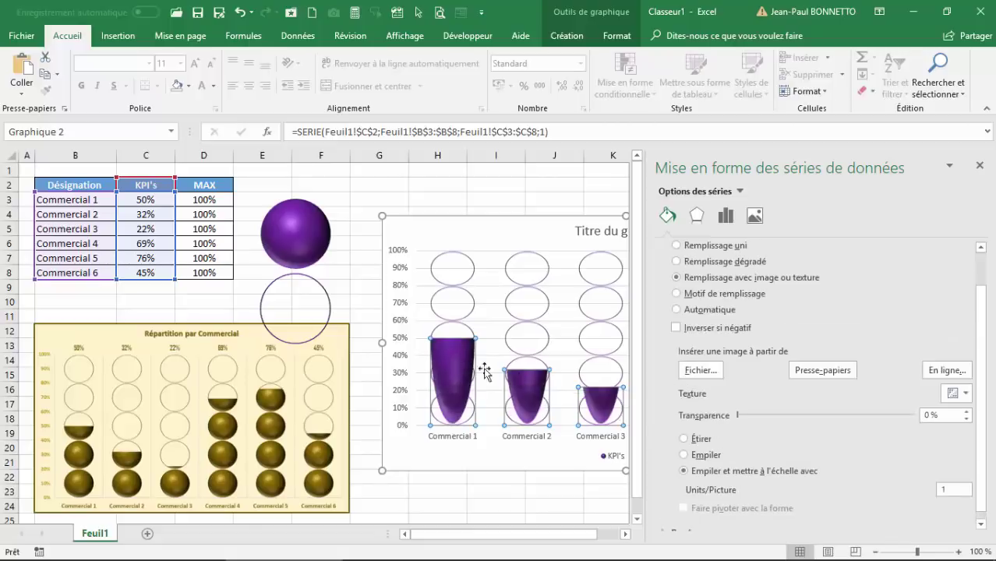
double_click(950, 489)
text(0,2)
key(Tab)
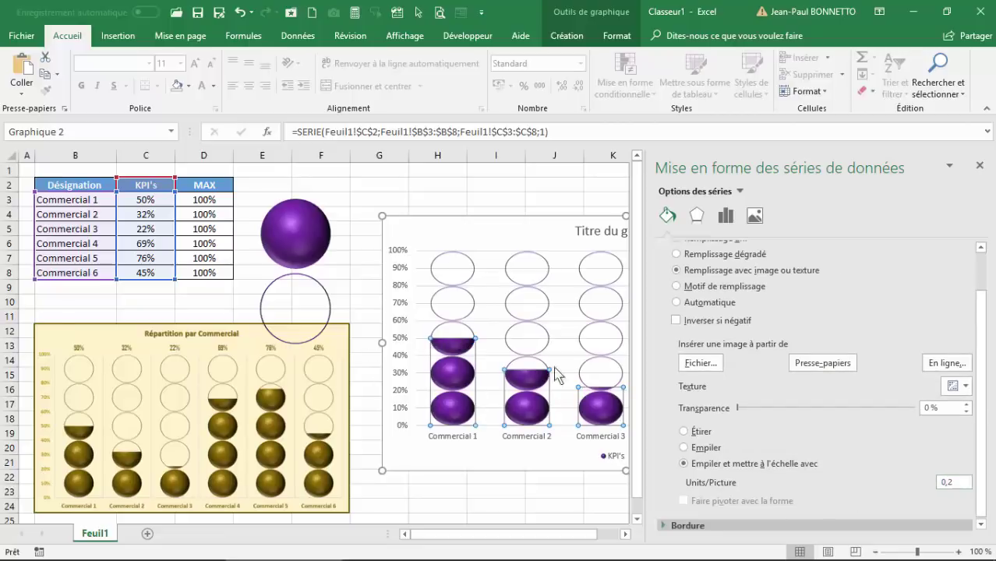
click(979, 165)
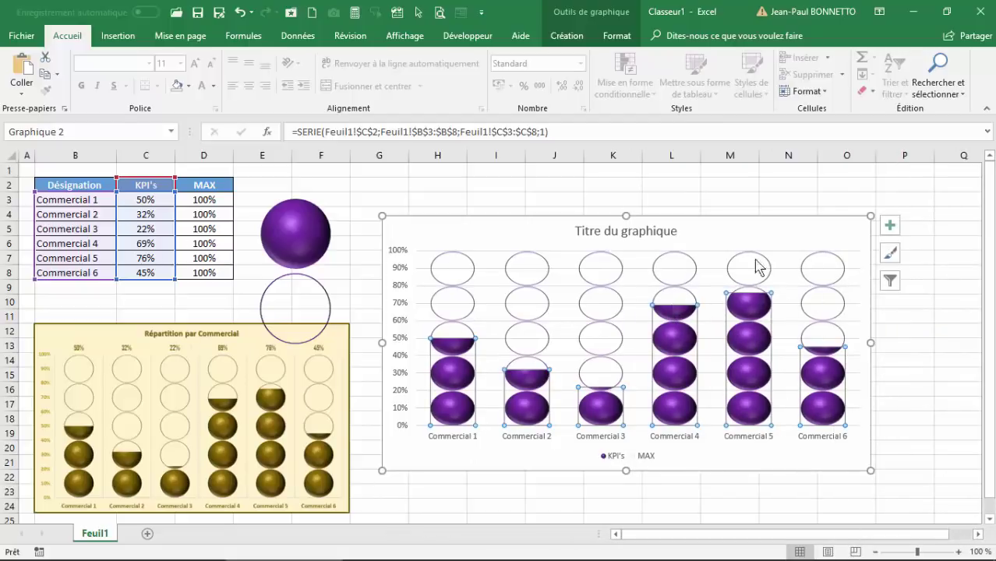
Change the KPI of Commercial 3 in cell C5 to 50%
click(146, 227)
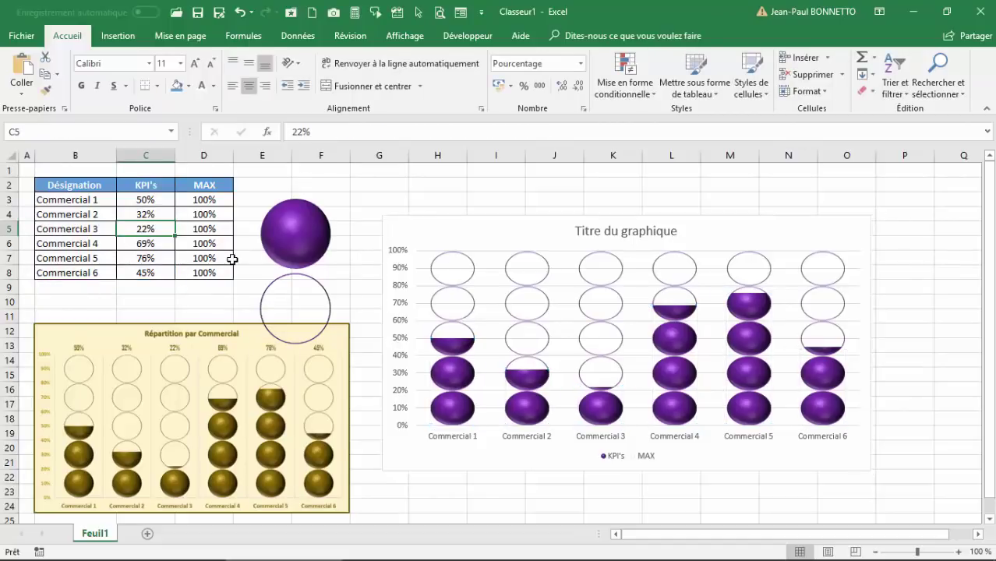
text(50%)
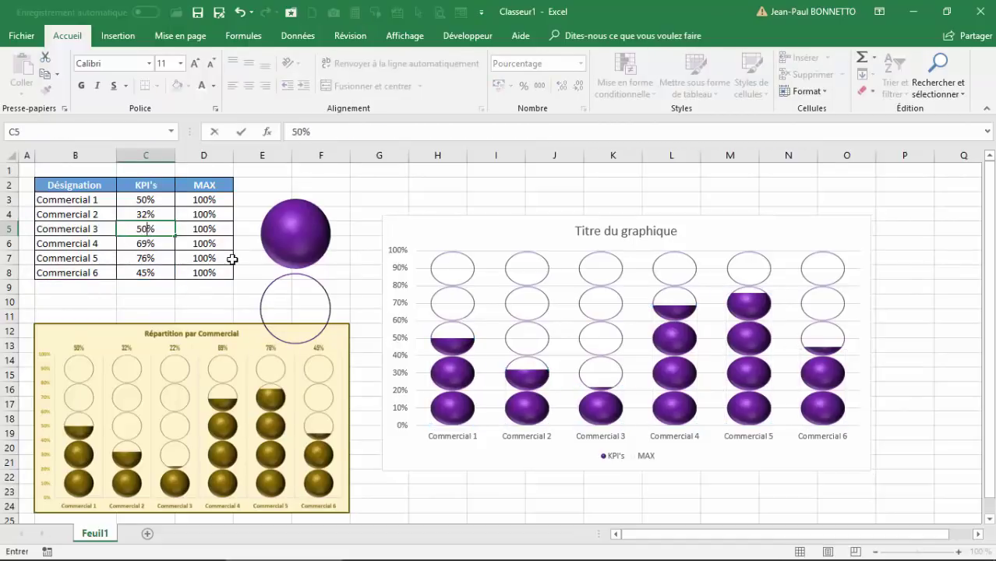
key(Return)
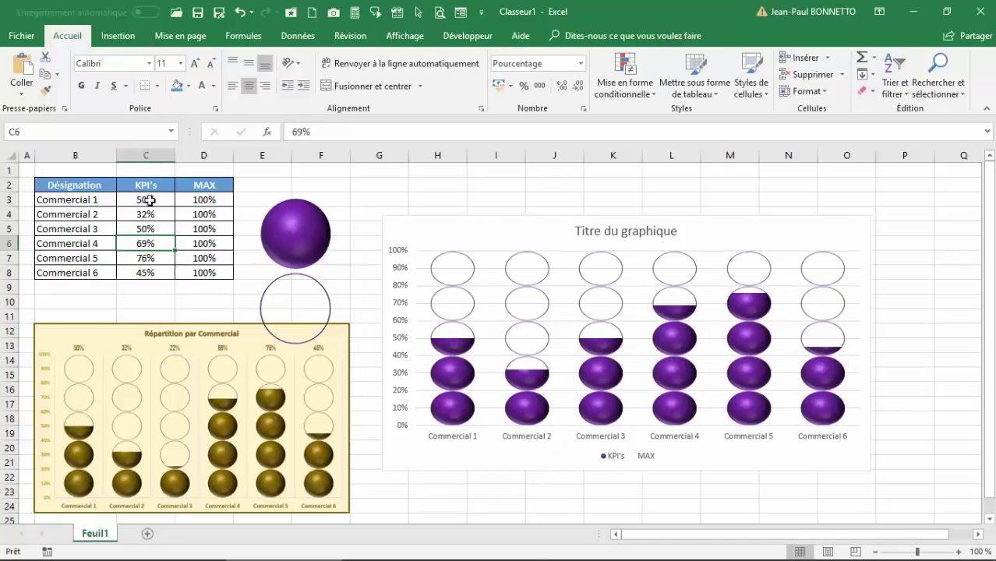
Change the KPI of Commercial 3 in cell C5 to 75%
click(143, 227)
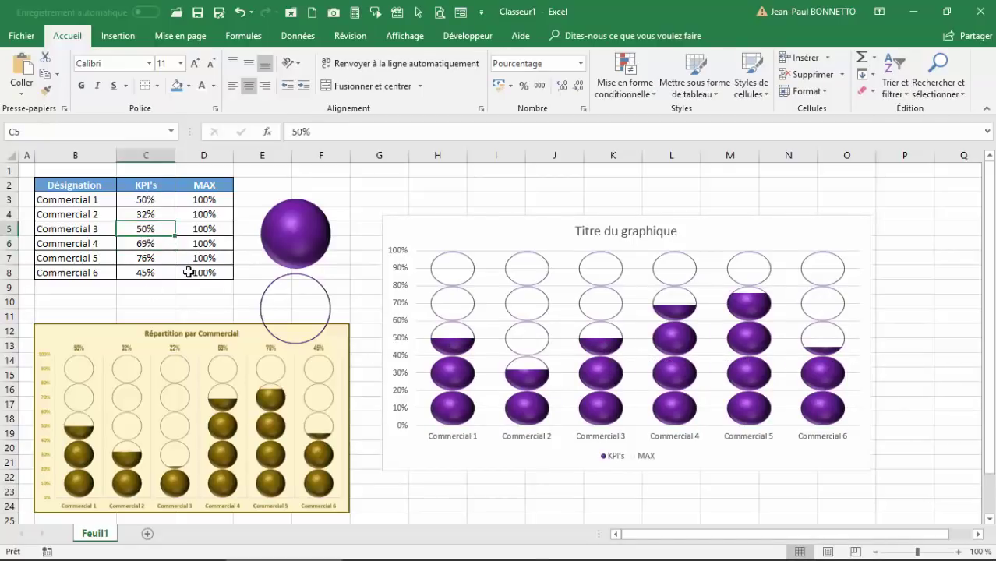
text(5)
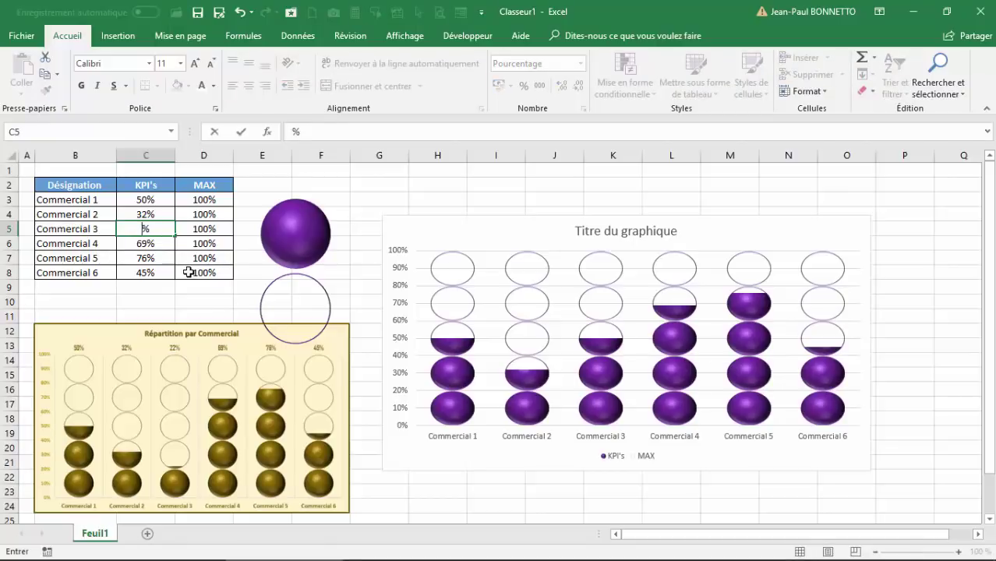
key(Return)
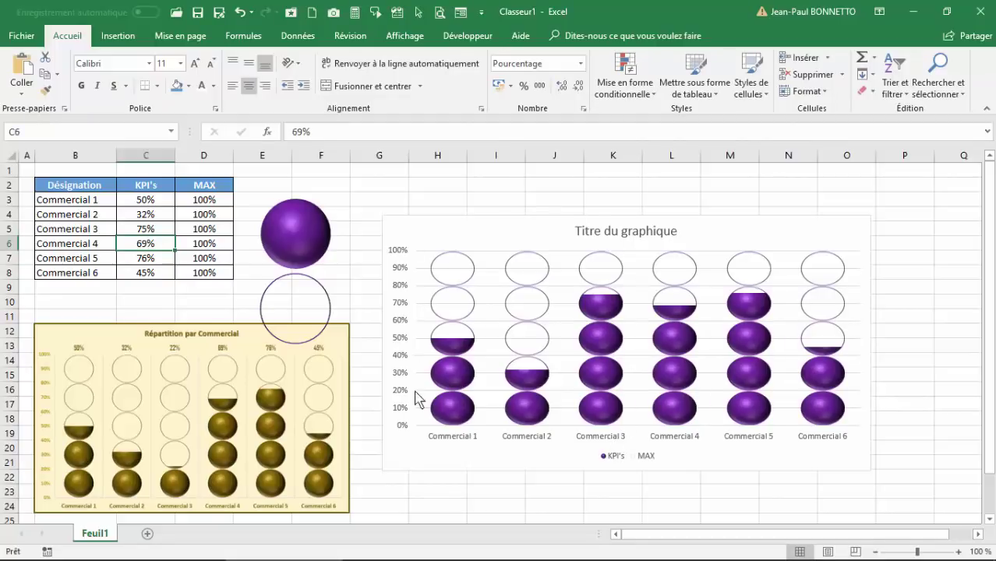
Shift the chart slightly up and to the left and retitle it "Comparaison des Commerciaux"
mouse_move(556, 218)
mouse_down()
mouse_move(556, 269)
mouse_move(549, 203)
mouse_up()
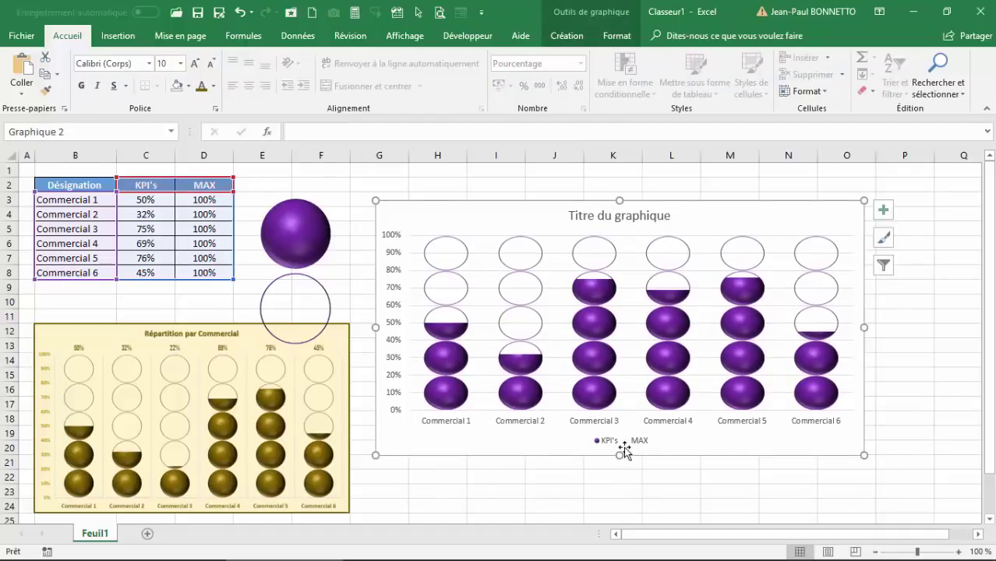
click(595, 219)
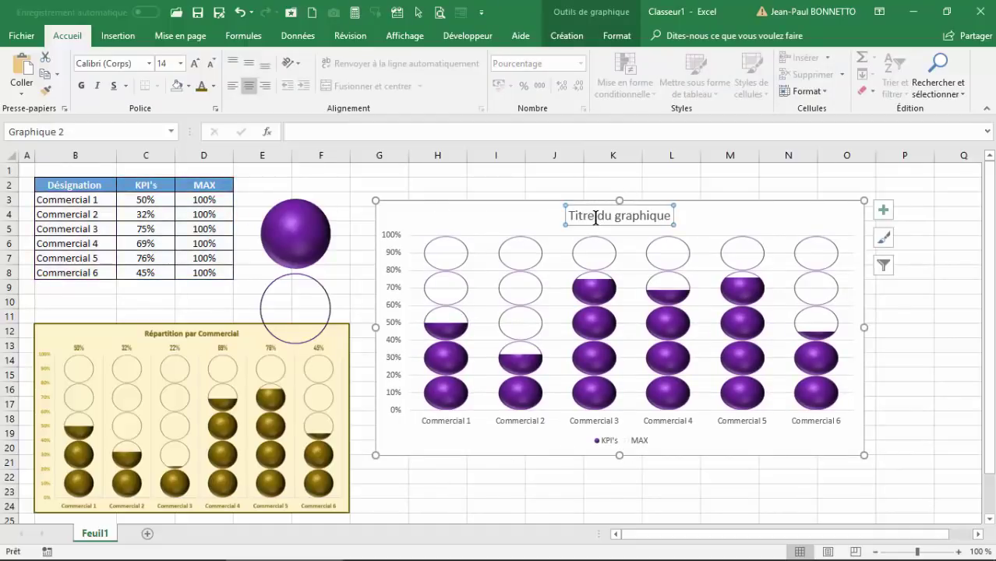
text(Cop)
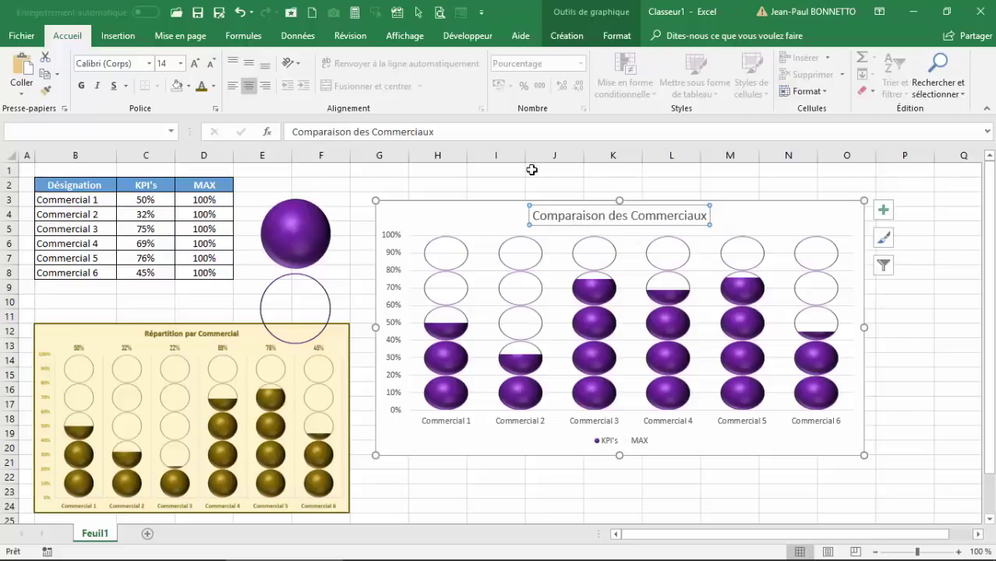
Format the chart title in bold with the standard purple font colour
click(212, 86)
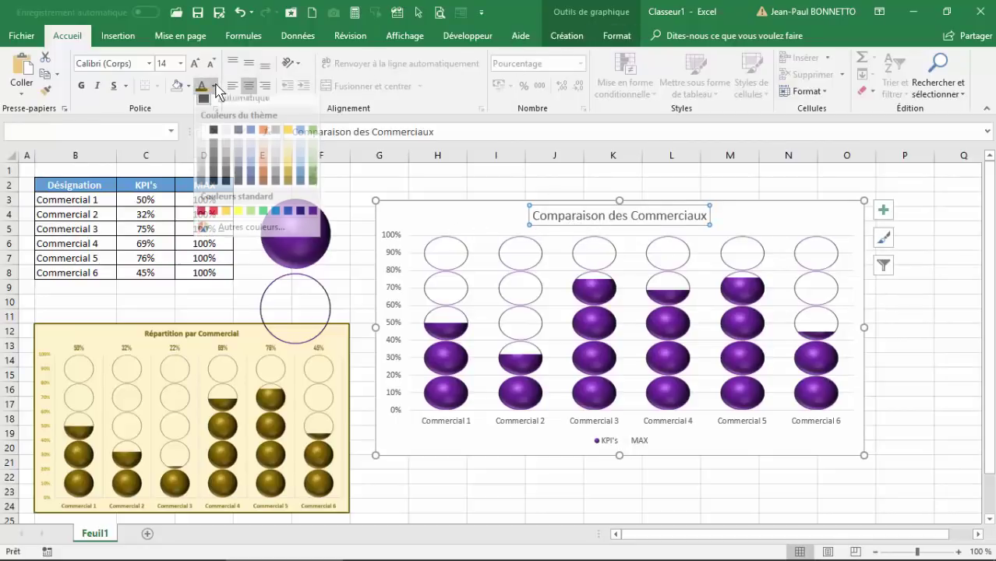
click(313, 218)
click(81, 86)
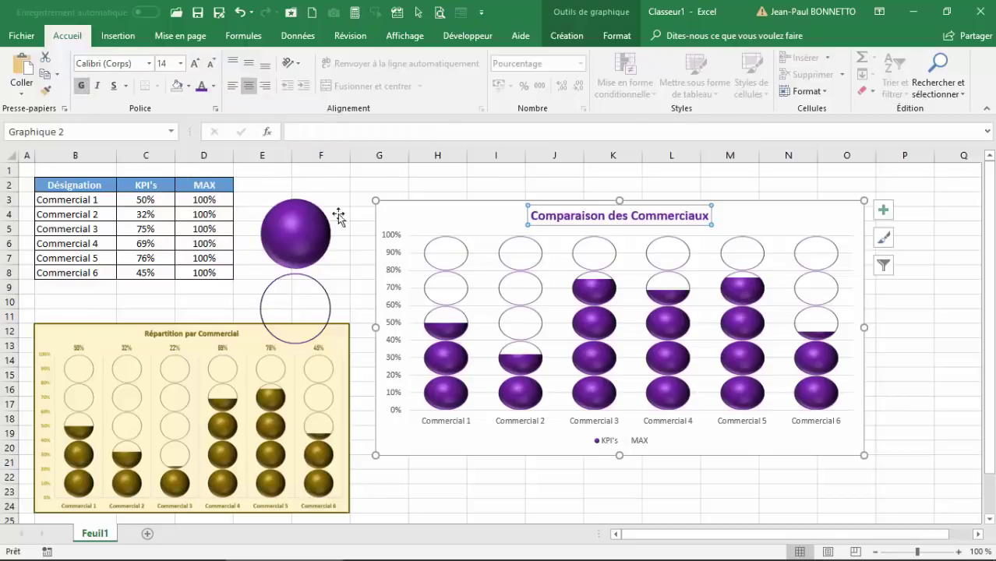
Make the labels of both the vertical and horizontal chart axes bold and purple
click(385, 254)
click(81, 86)
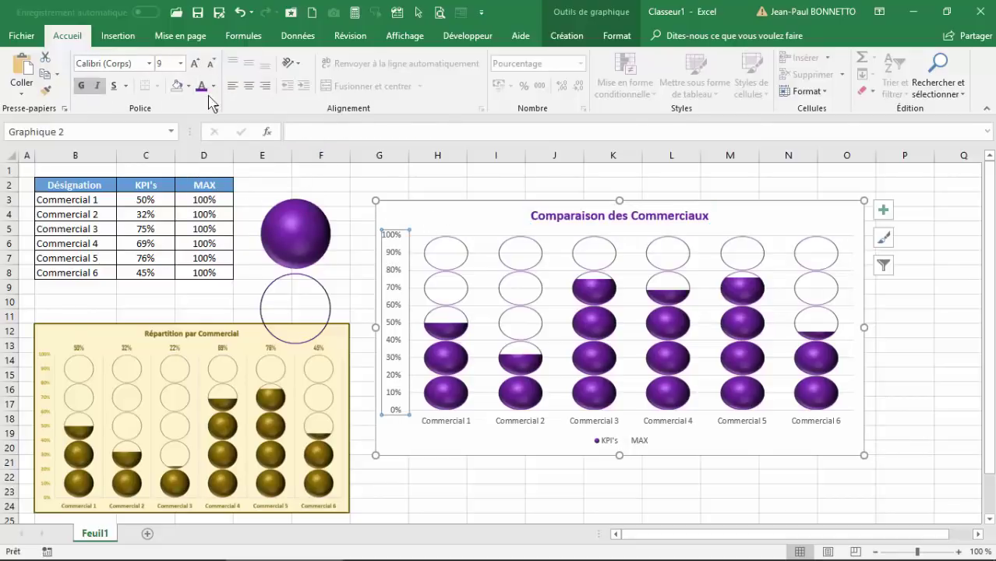
click(201, 86)
click(548, 415)
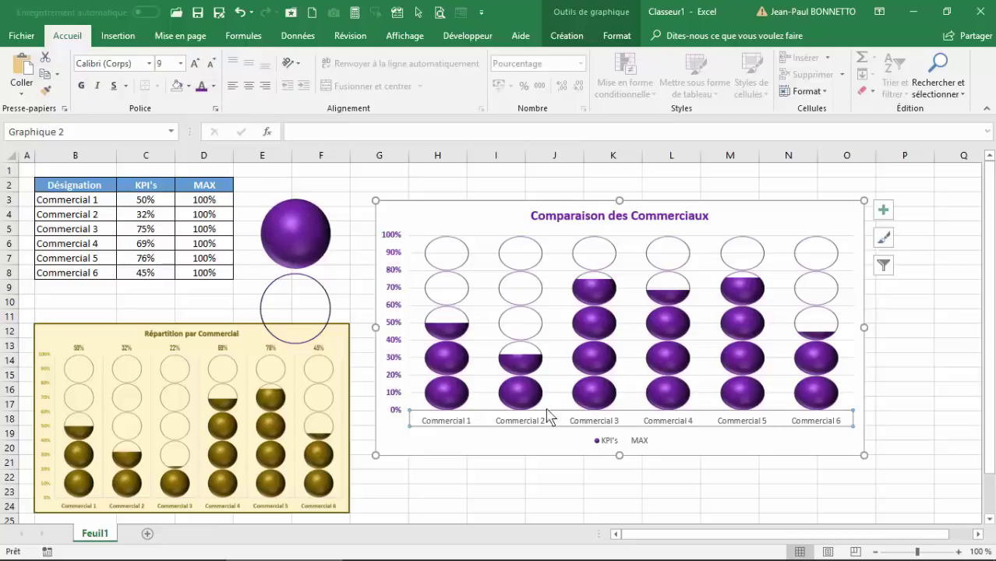
click(201, 86)
click(81, 86)
Delete the chart's legend and replace the primary major horizontal gridlines with primary major vertical ones
click(633, 444)
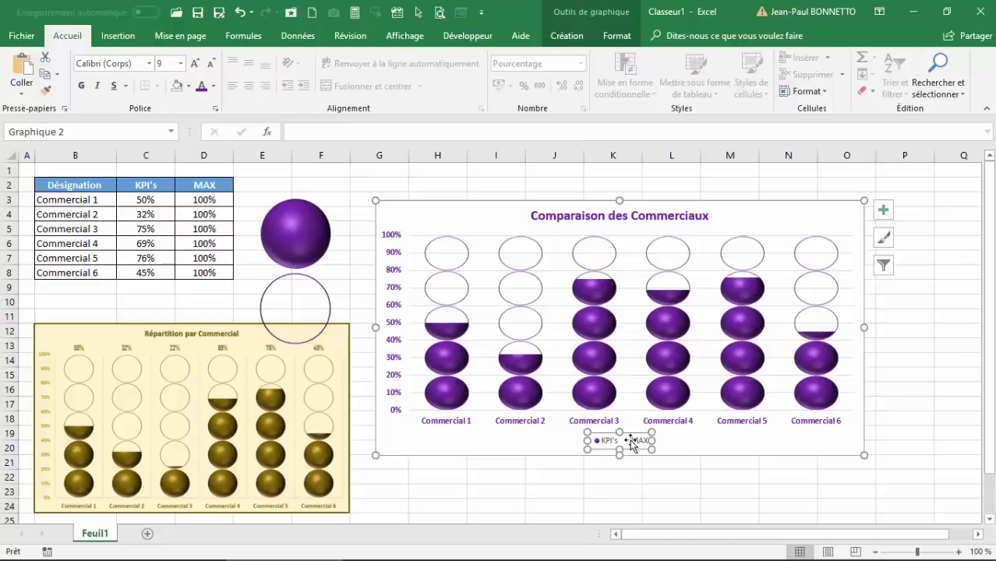
key(Delete)
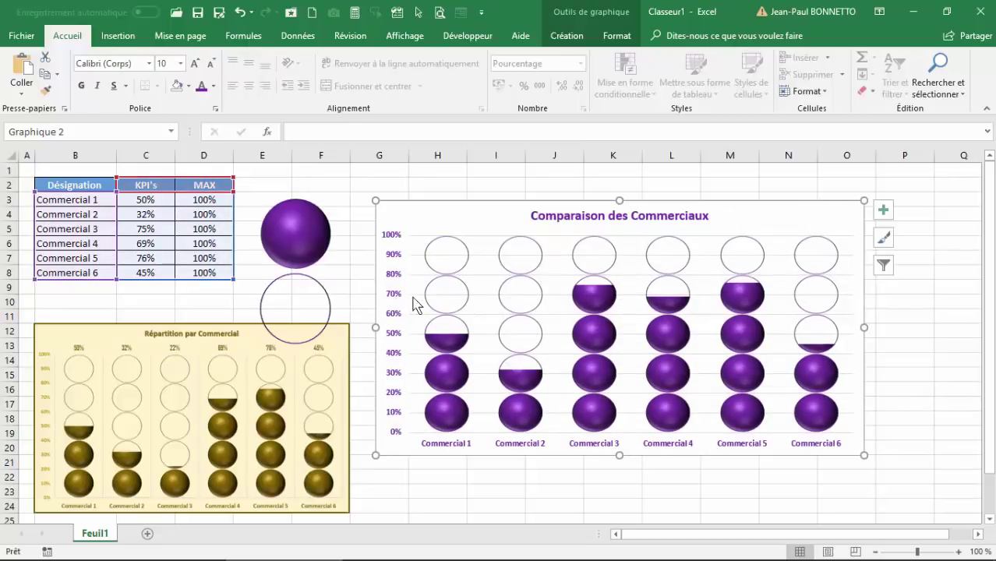
click(883, 209)
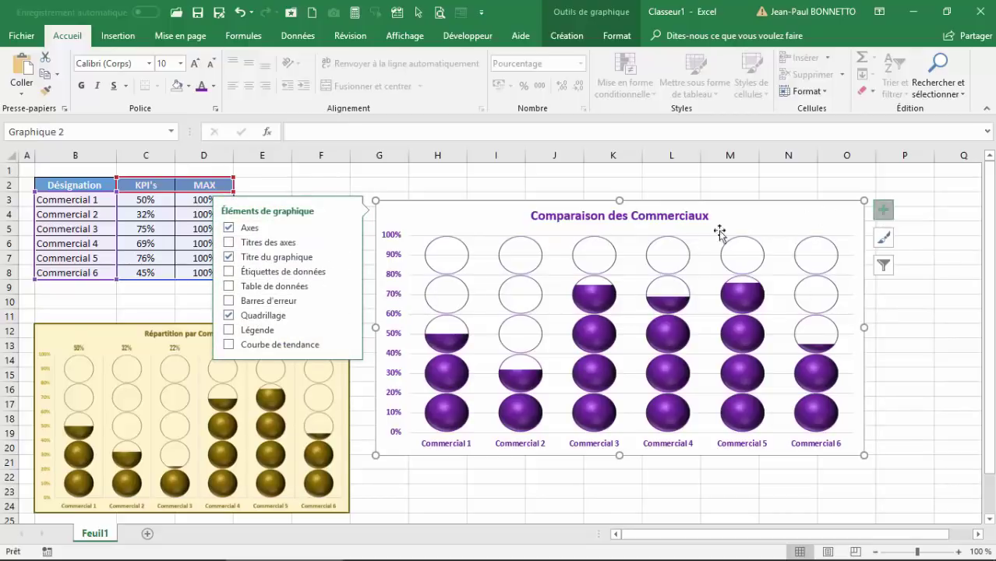
click(346, 315)
click(377, 317)
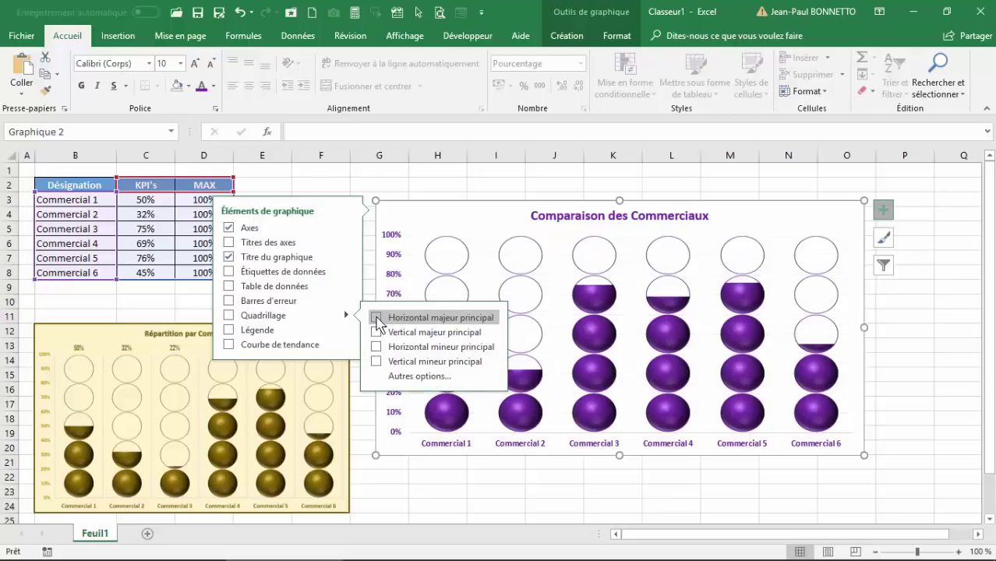
click(377, 332)
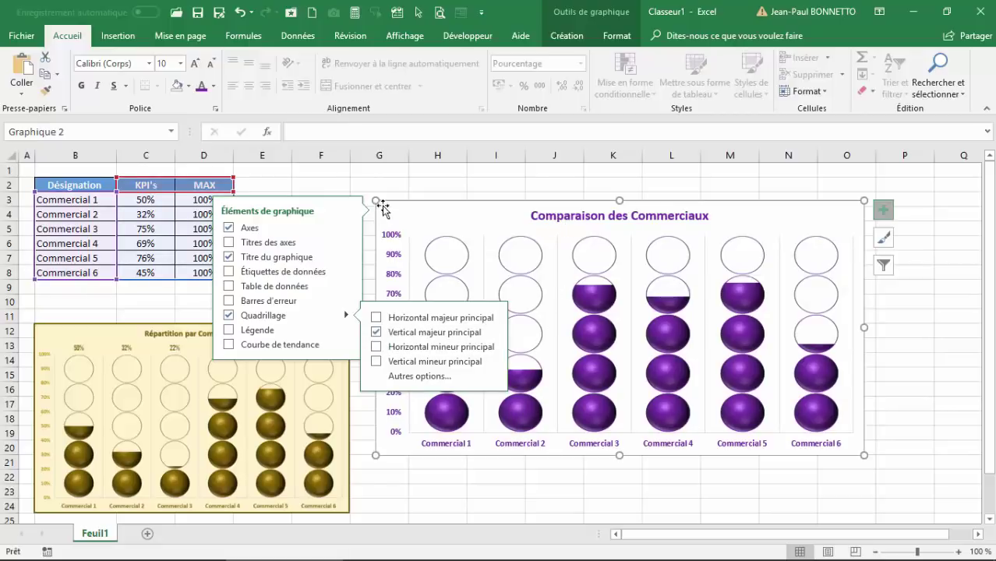
click(395, 172)
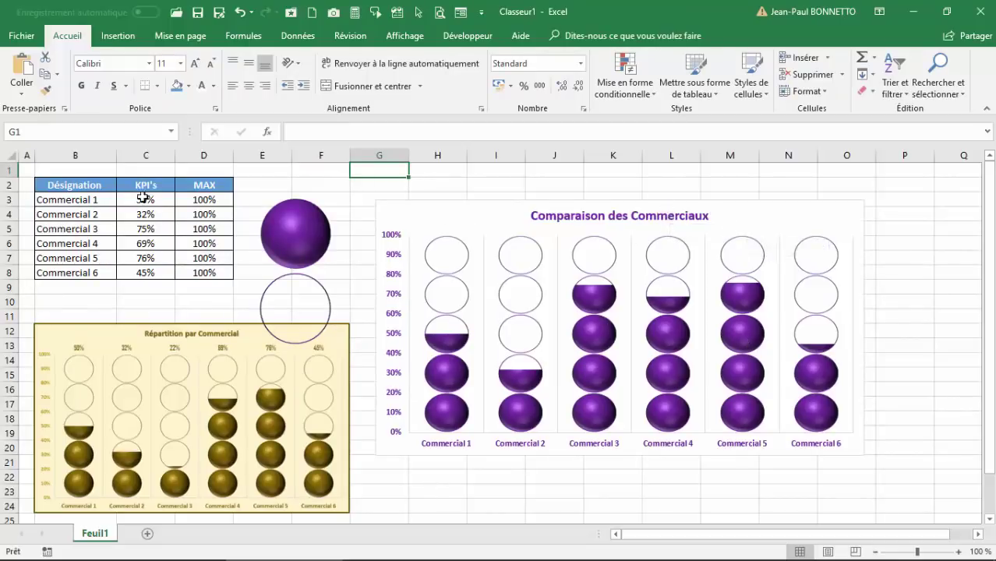
Add data labels to the MAX series of the chart
drag(141, 201, 145, 273)
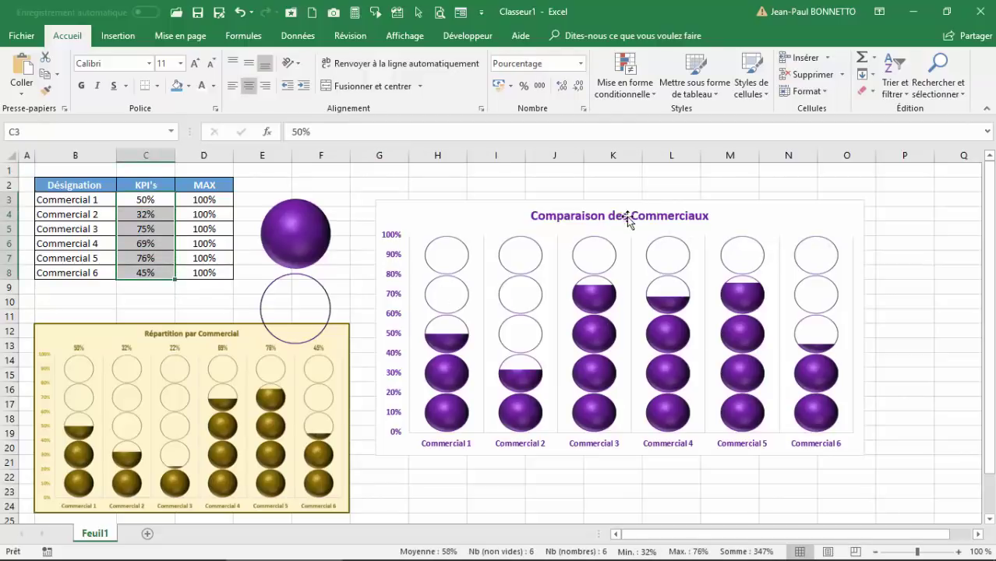
click(452, 249)
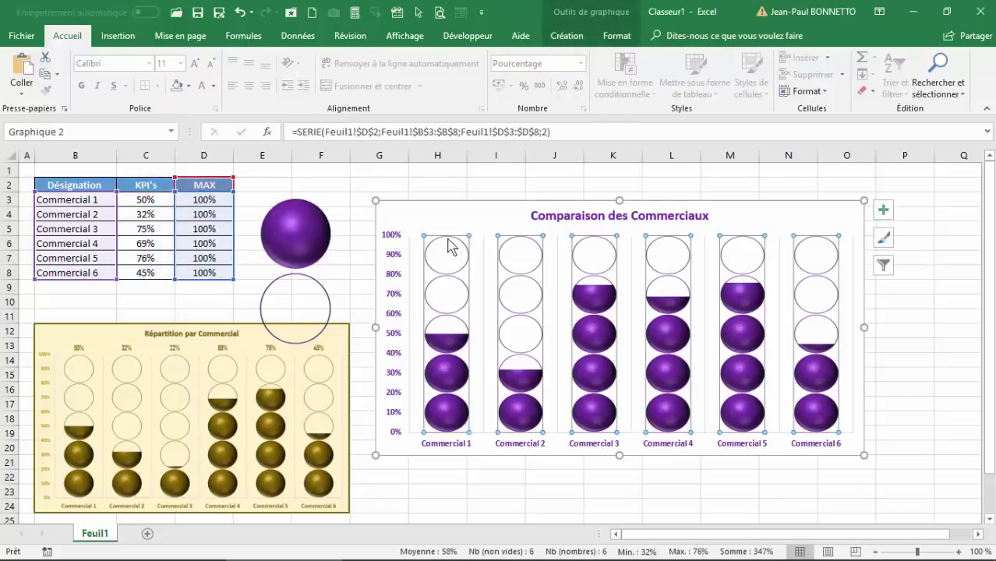
right_click(445, 255)
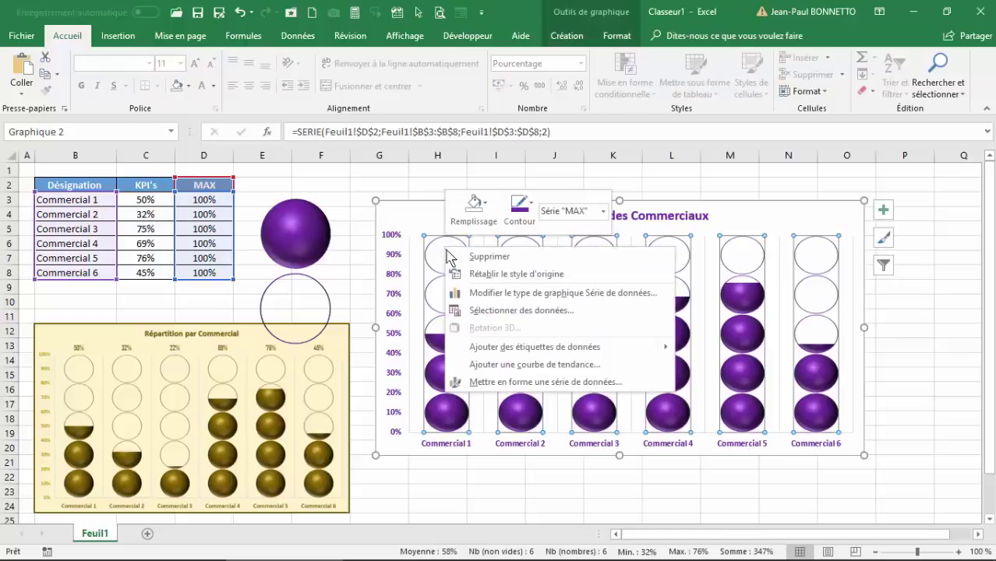
click(510, 345)
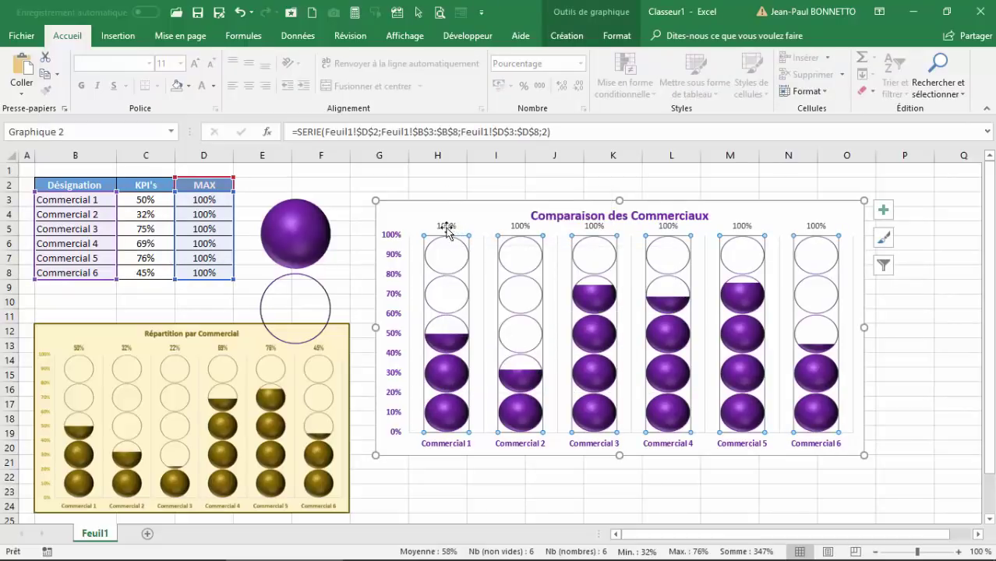
Link the data label above Commercial 1 to the KPI value in cell C3
click(446, 225)
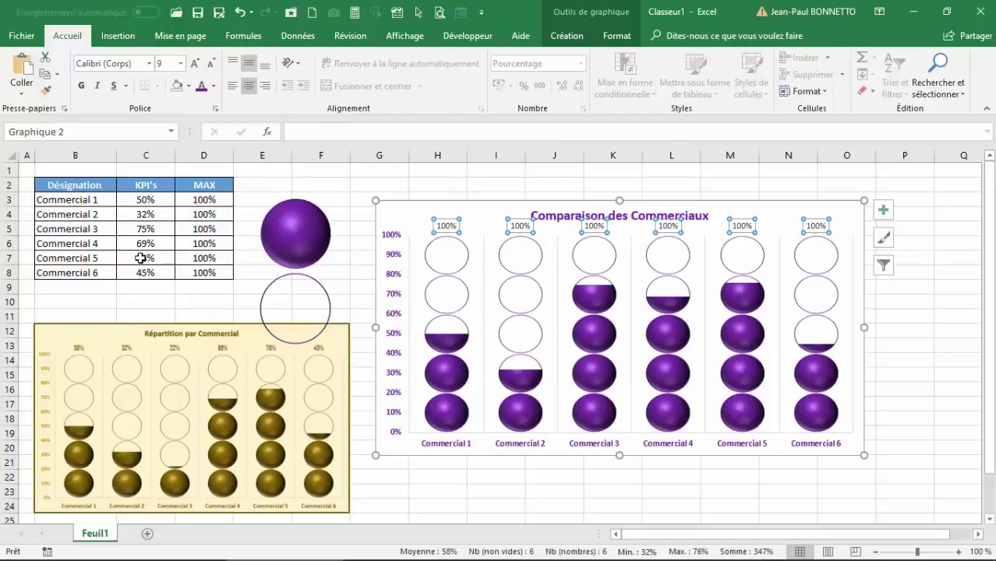
click(445, 219)
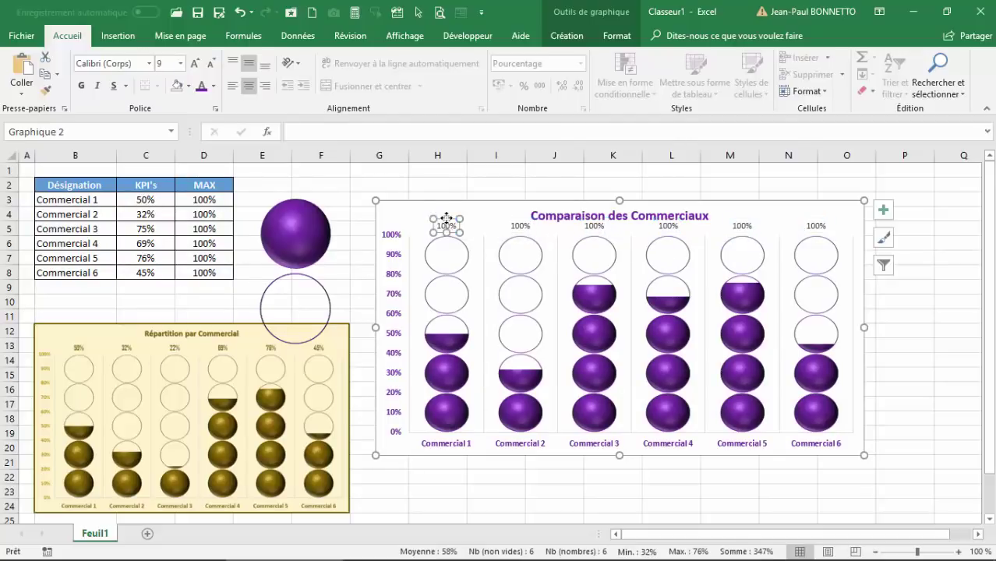
click(336, 128)
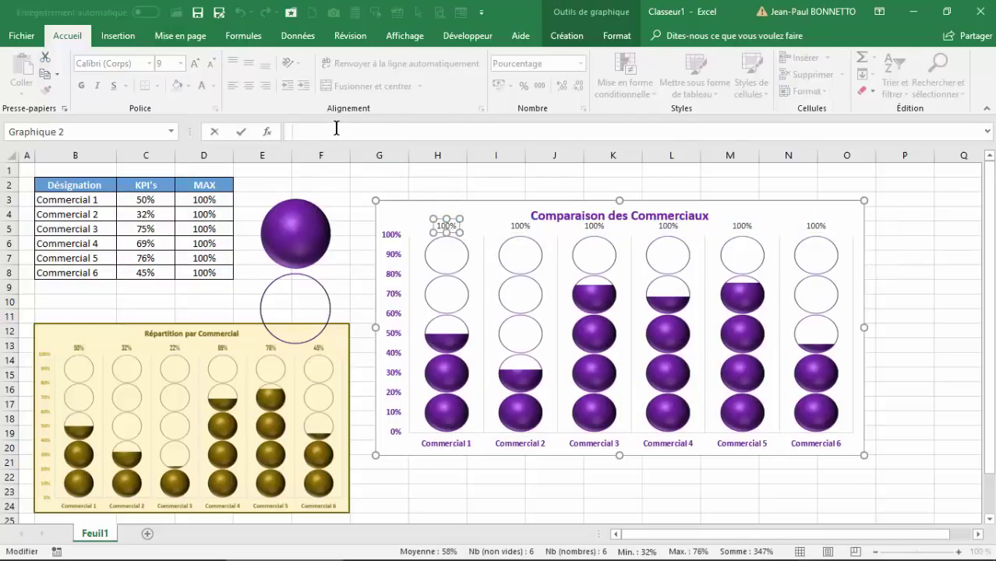
text(=)
click(138, 203)
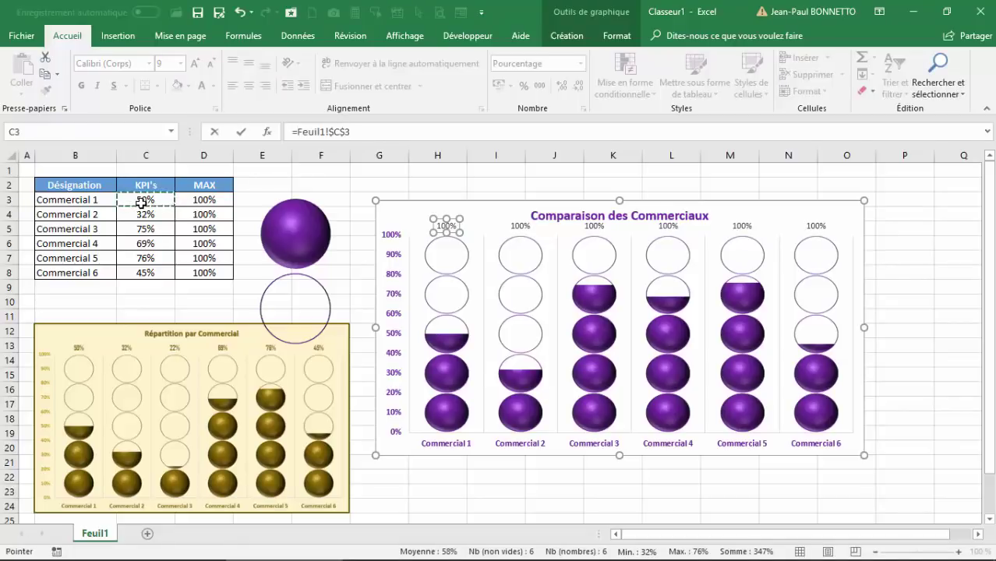
key(Return)
Link the data label above Commercial 2 to the KPI value in cell C4
click(520, 226)
click(358, 133)
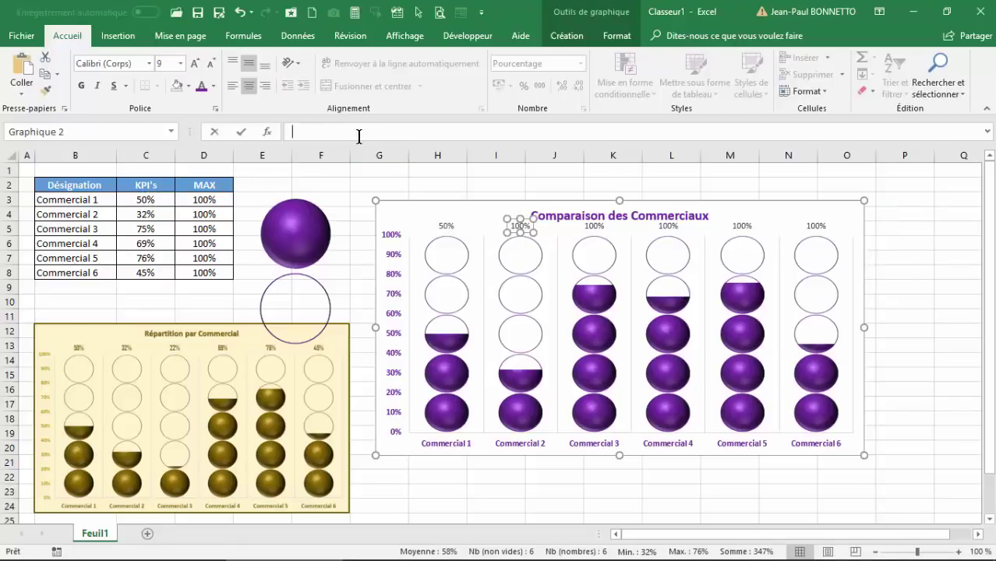
text(=)
click(148, 214)
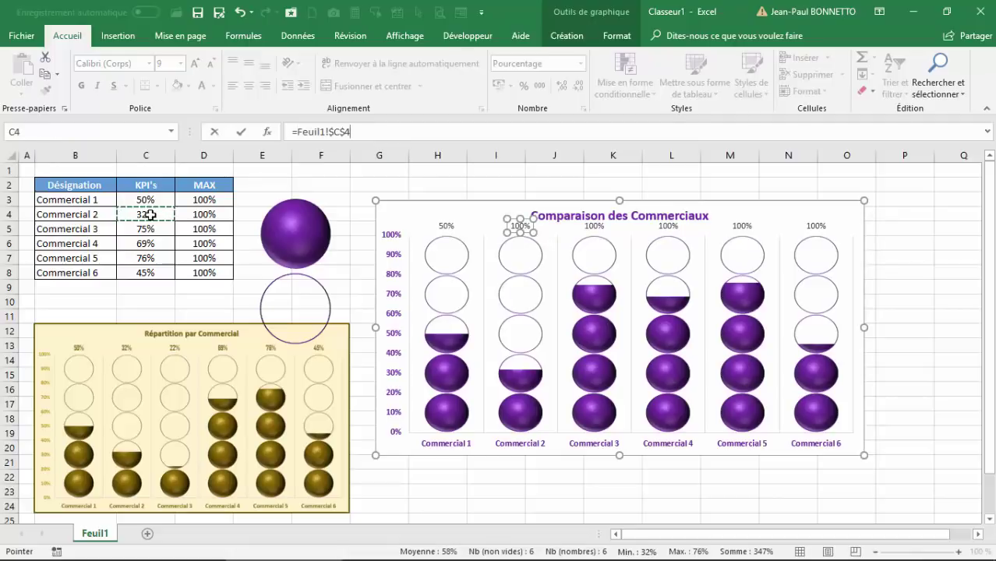
key(Return)
Link the data label above Commercial 3 to the KPI value in cell C5
click(594, 226)
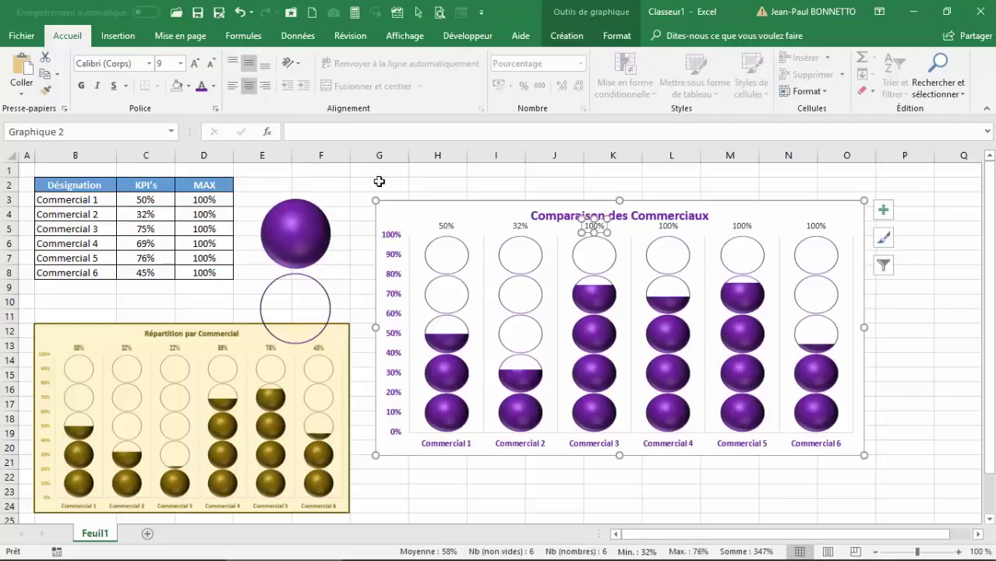
click(347, 133)
text(=)
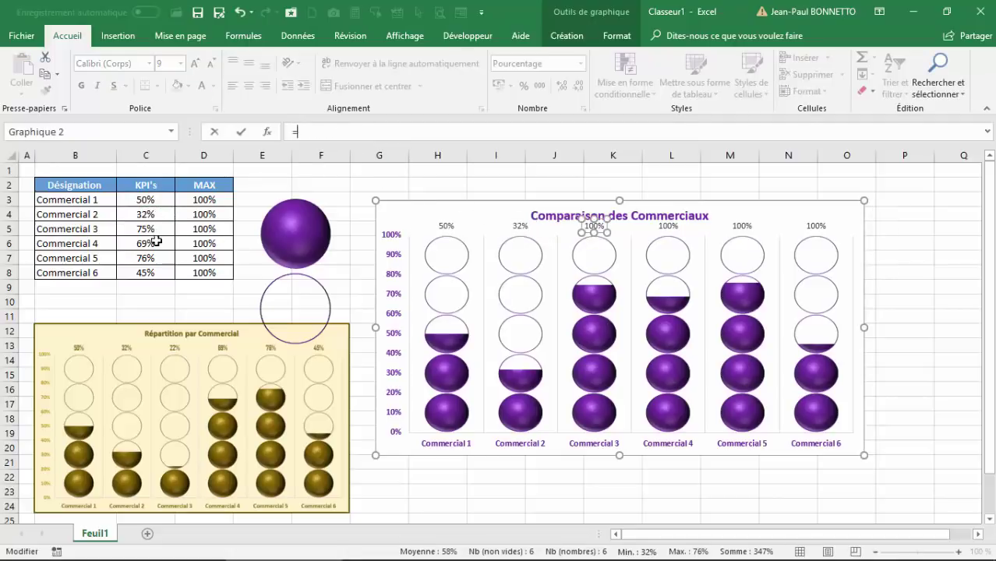
click(147, 228)
key(Return)
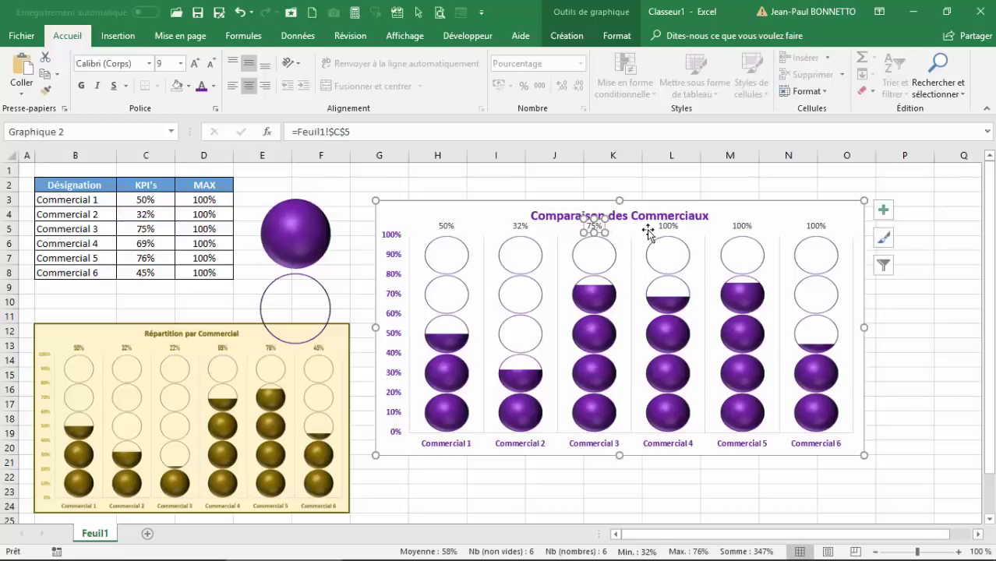
Link the data label above Commercial 4 to the KPI value in cell C6
click(656, 226)
click(328, 131)
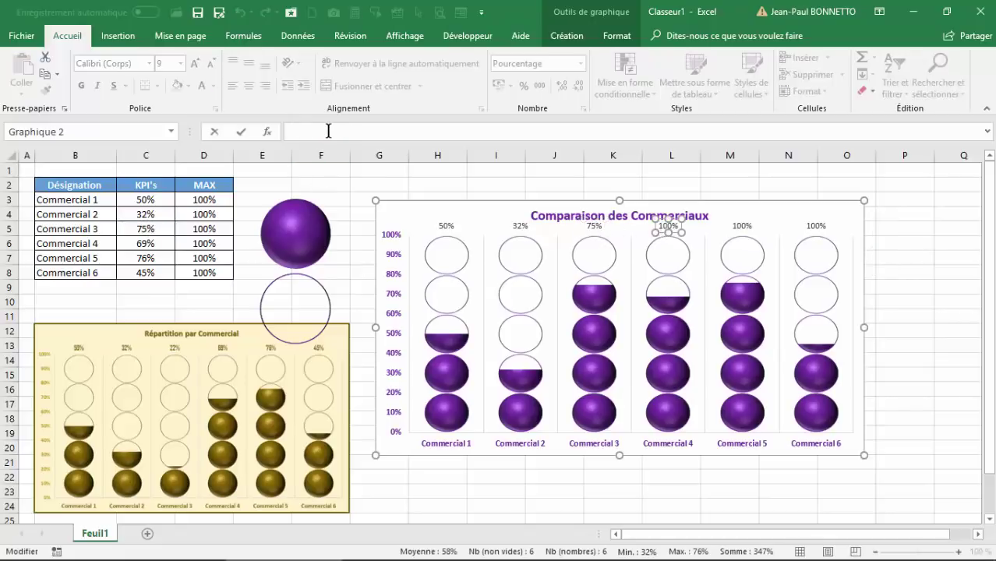
text(=)
click(147, 243)
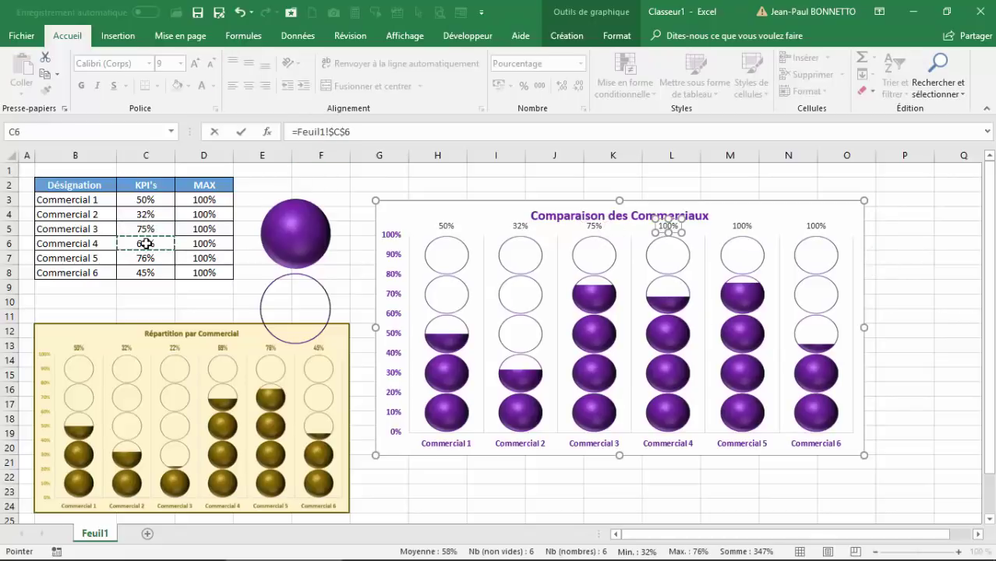
key(Return)
Link the data label above Commercial 5 to the KPI value in cell C7
click(740, 227)
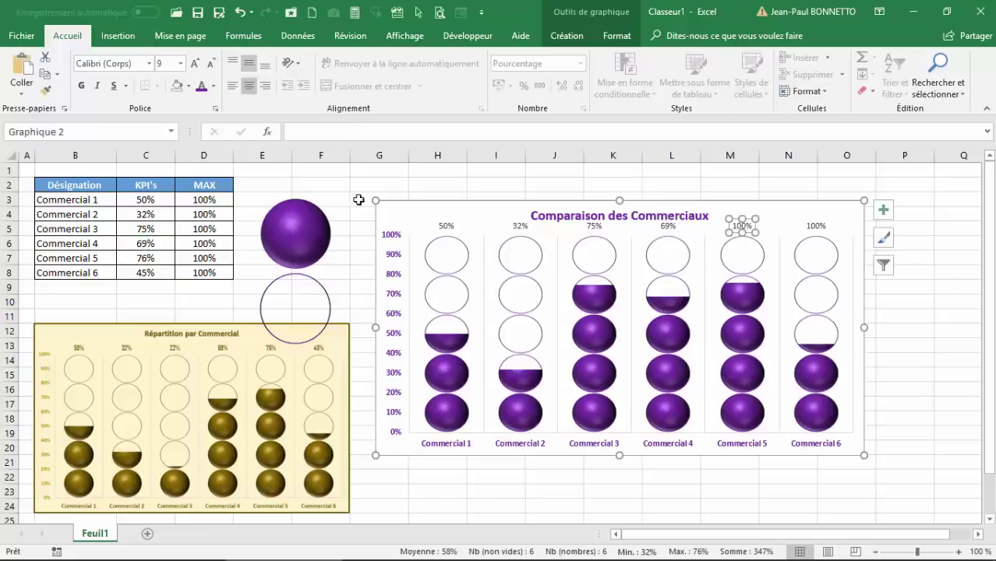
click(319, 133)
text(=)
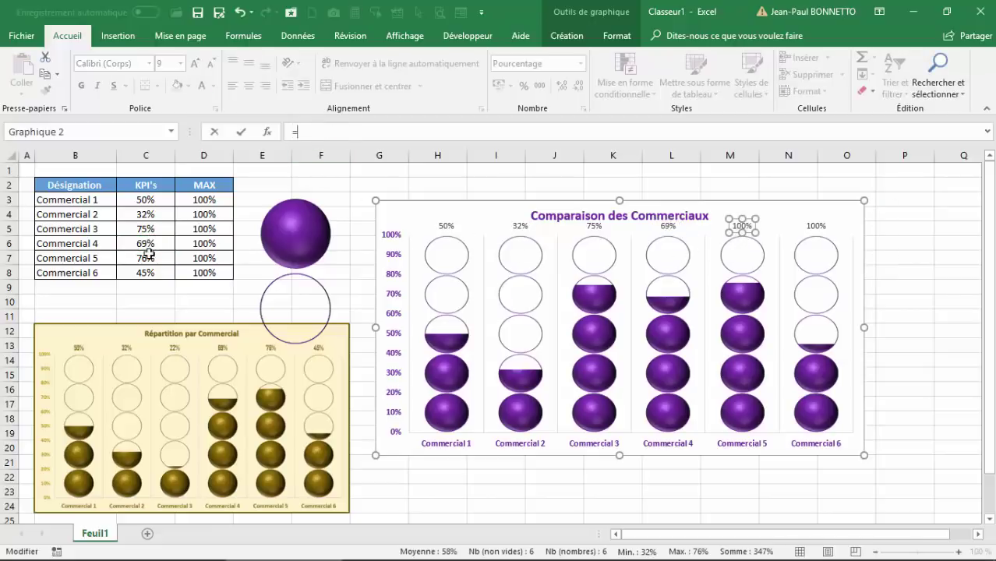
click(146, 258)
key(Return)
Link the data label above Commercial 6 to the KPI value in cell C8
click(815, 227)
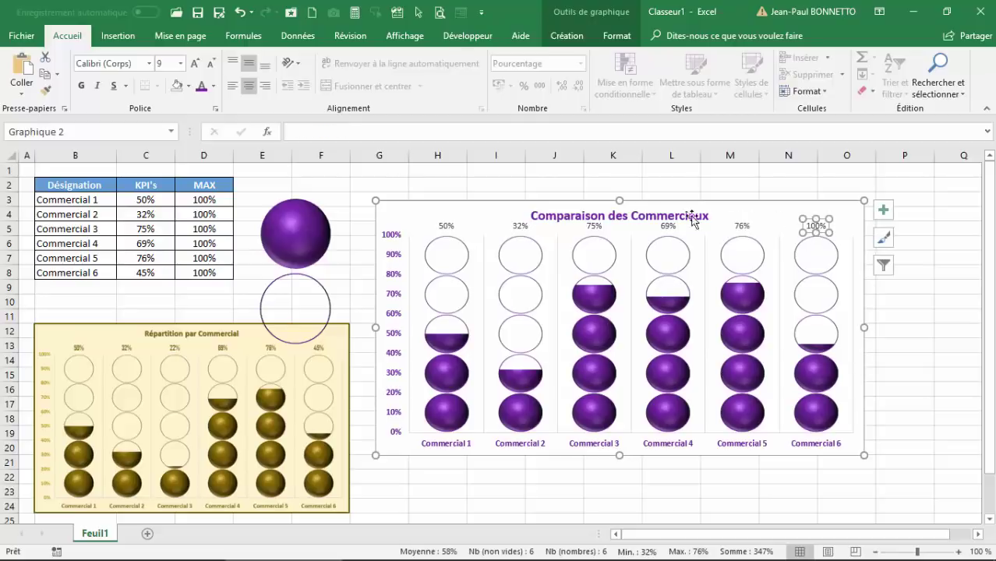
click(291, 131)
text(=)
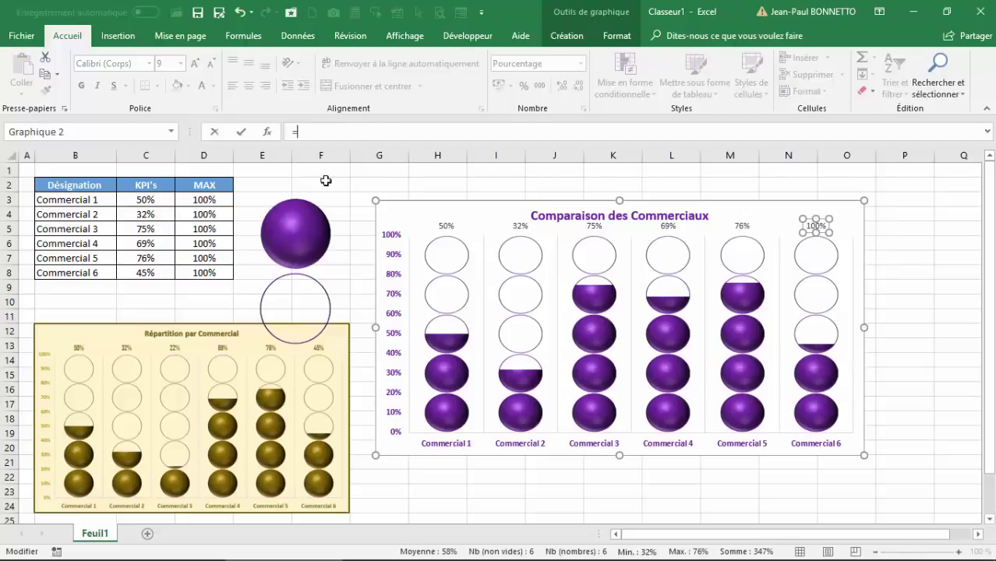
click(147, 274)
key(Return)
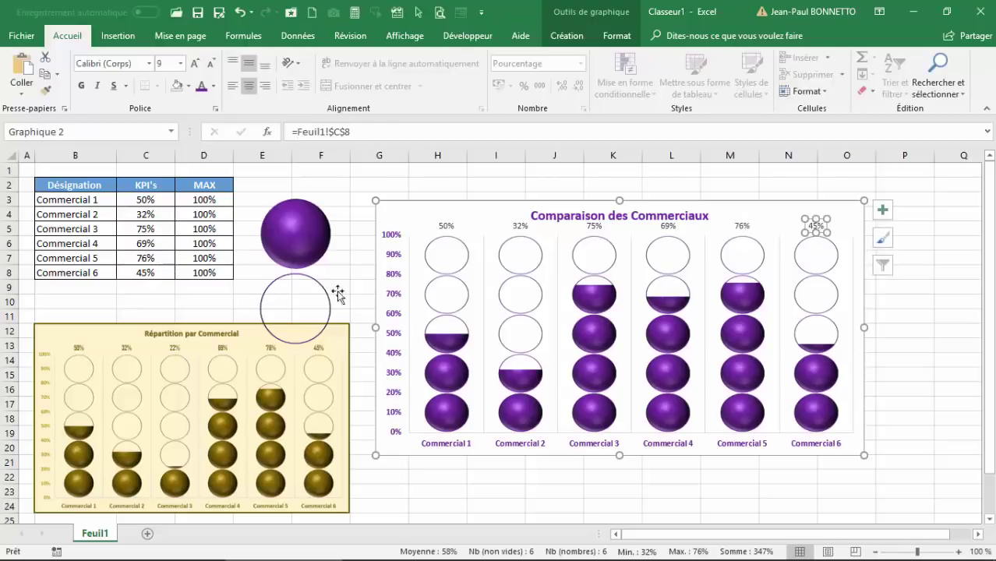
Format the Commercial 1 data label in bold purple Agency FB at size 10.5
click(438, 228)
click(81, 86)
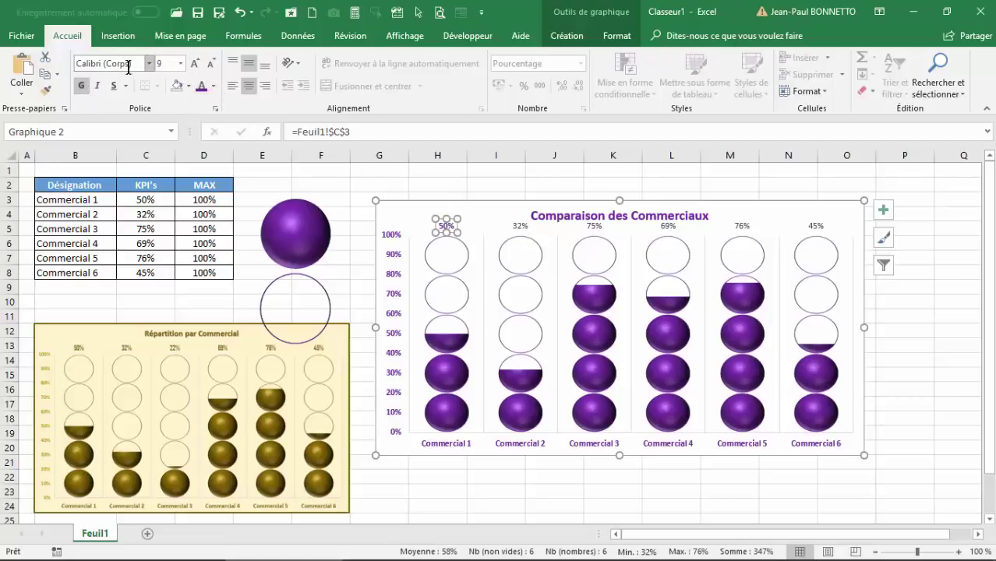
click(149, 63)
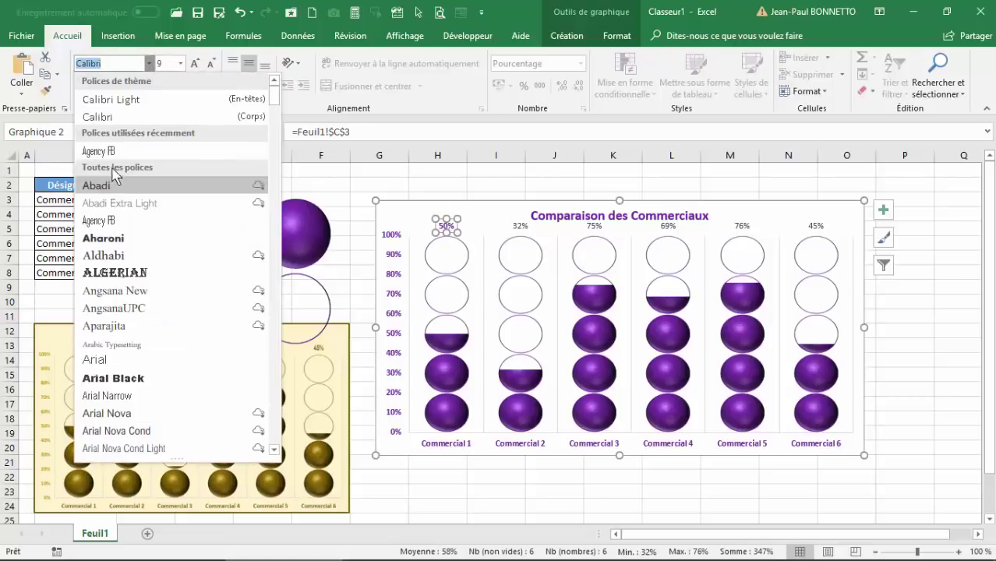
click(87, 180)
click(195, 64)
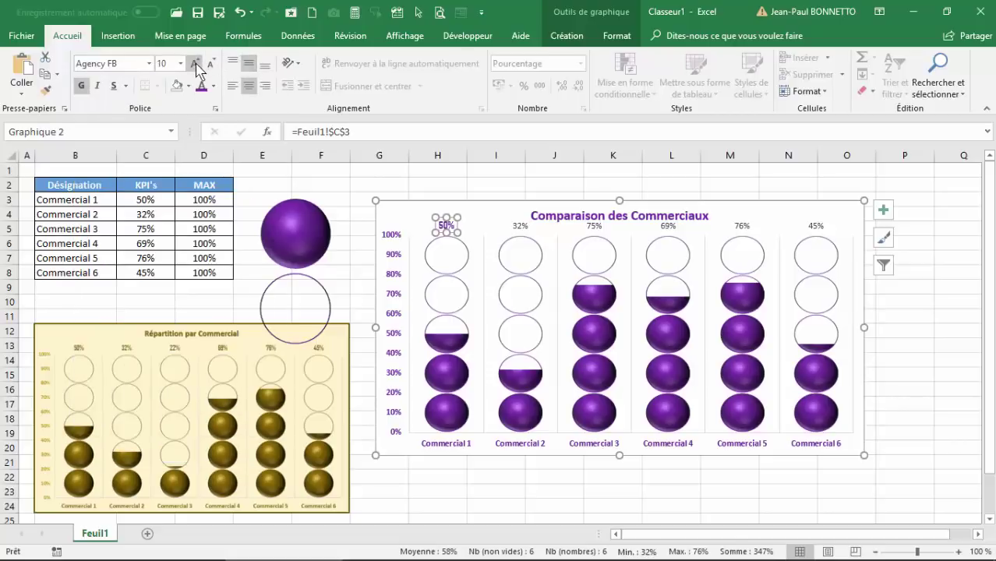
click(195, 65)
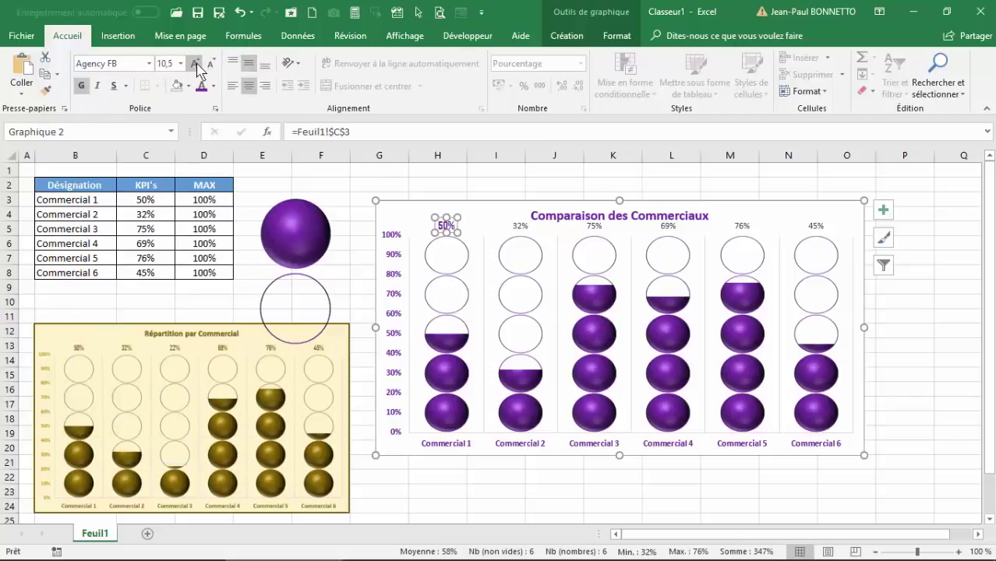
Copy the Commercial 1 label's formatting onto the data labels of Commercial 2 to 6 with Format Painter
click(47, 90)
click(520, 227)
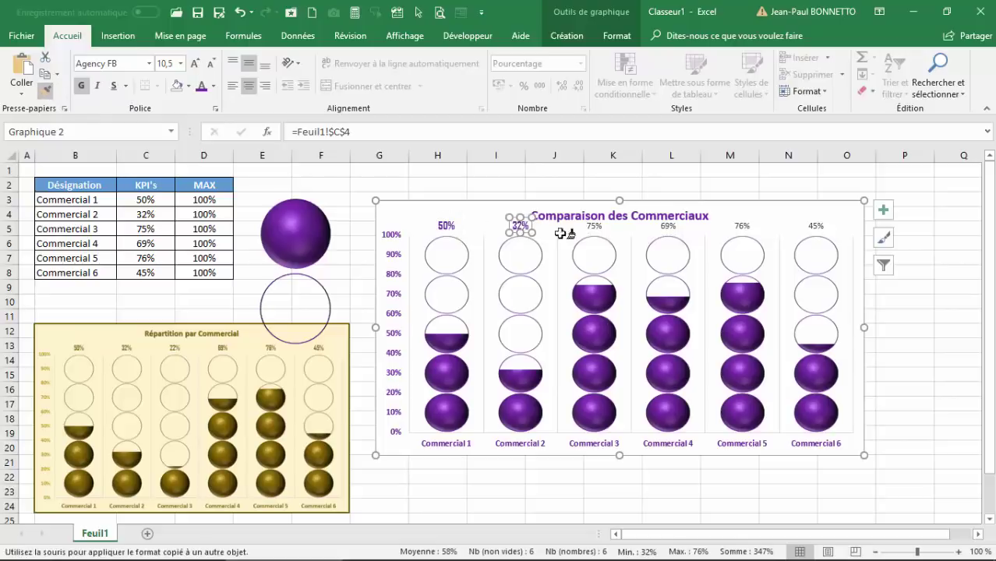
click(595, 227)
click(667, 226)
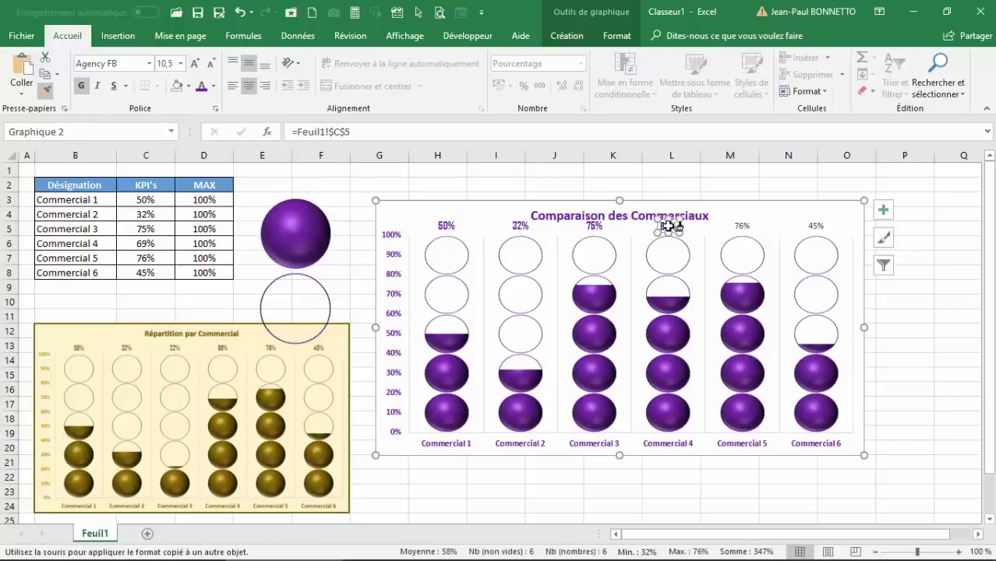
click(747, 227)
click(816, 226)
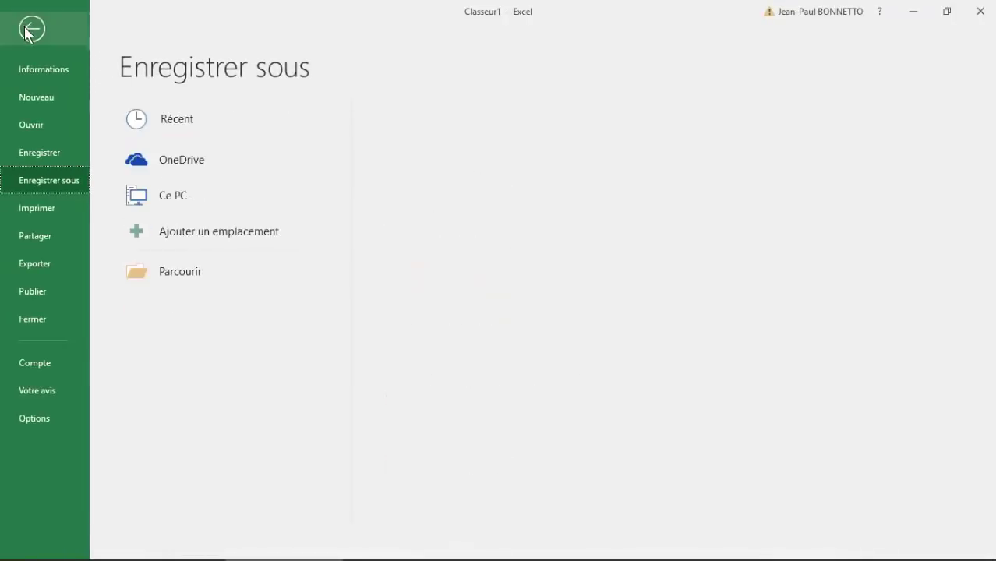
key(Escape)
click(762, 225)
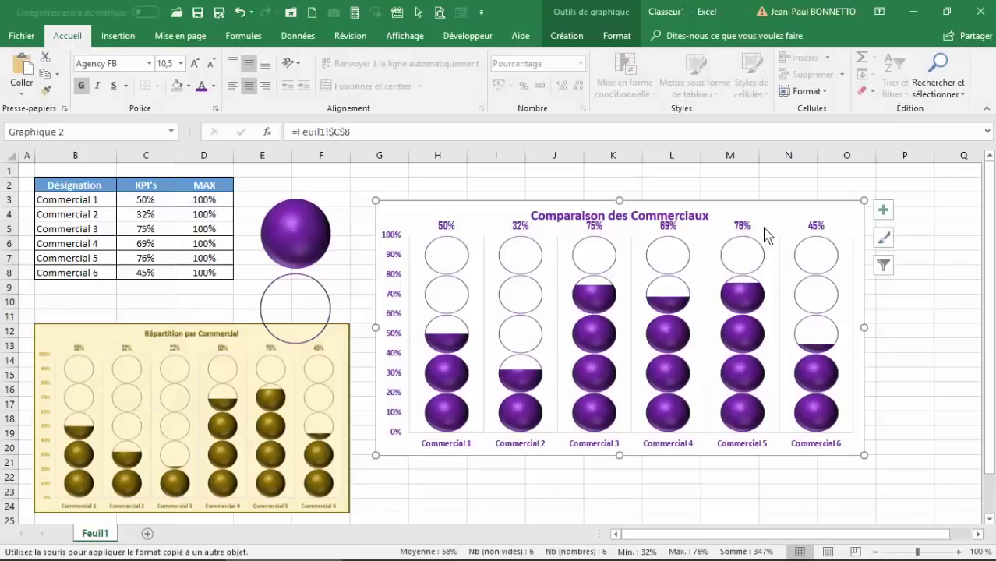
Apply the copied label formatting to the chart's axis labels and title, and lower the plot area's upper edge to make room below the title
click(707, 273)
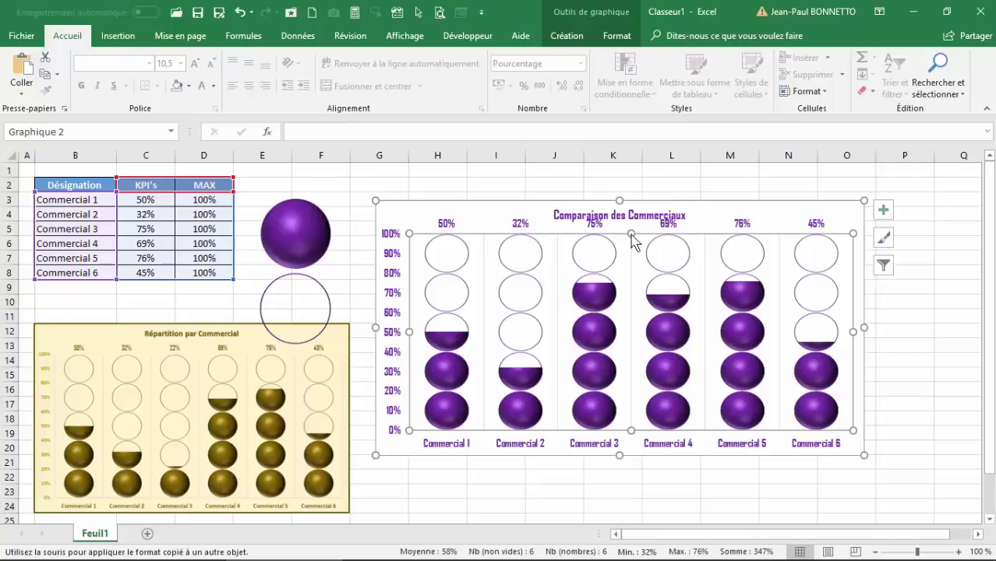
mouse_move(631, 234)
mouse_down()
mouse_move(633, 251)
mouse_move(626, 244)
mouse_up()
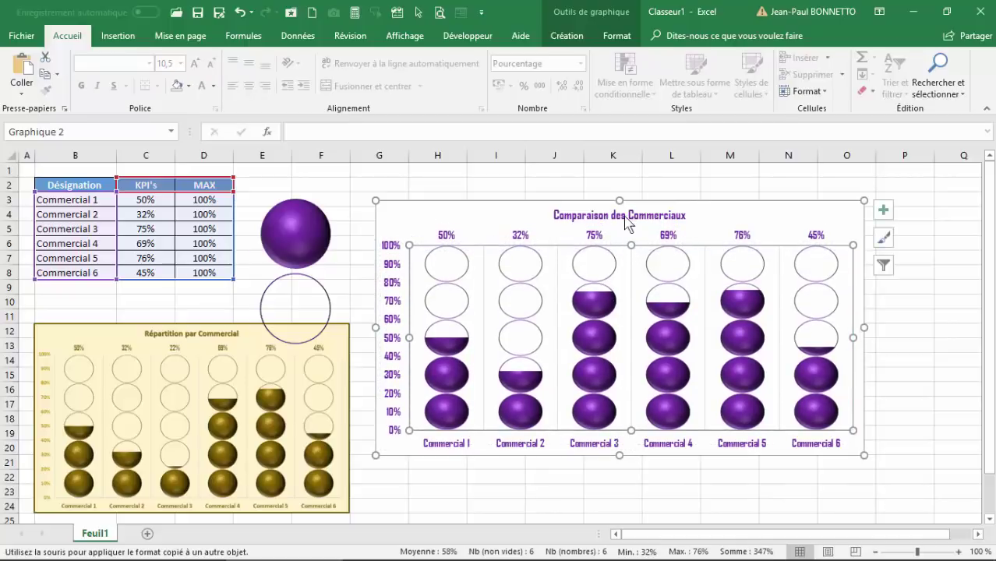
click(632, 217)
click(664, 184)
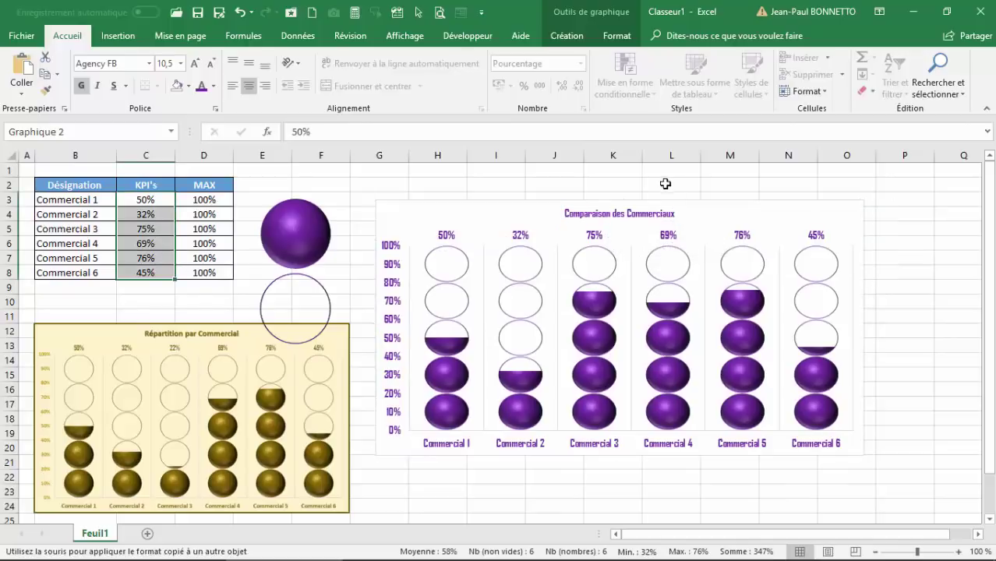
Shift the chart slightly down and give its chart area a purple outline 2¼ pt thick
click(725, 208)
drag(726, 208, 727, 214)
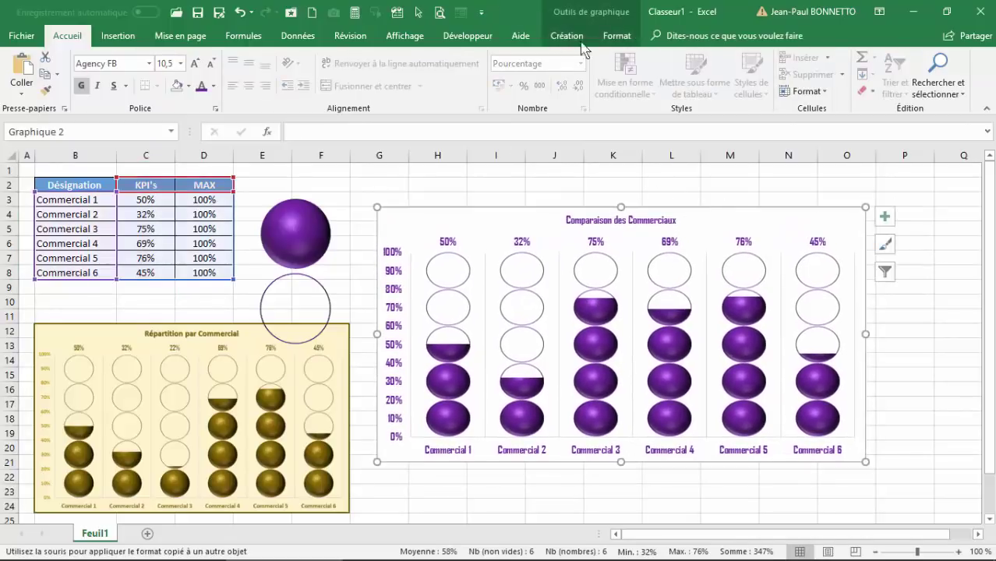
click(624, 37)
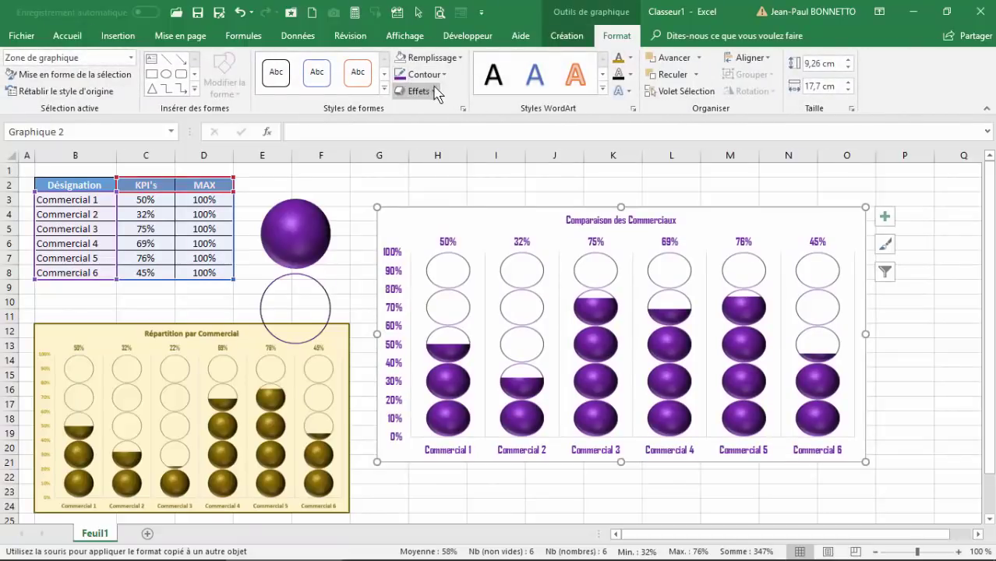
click(421, 74)
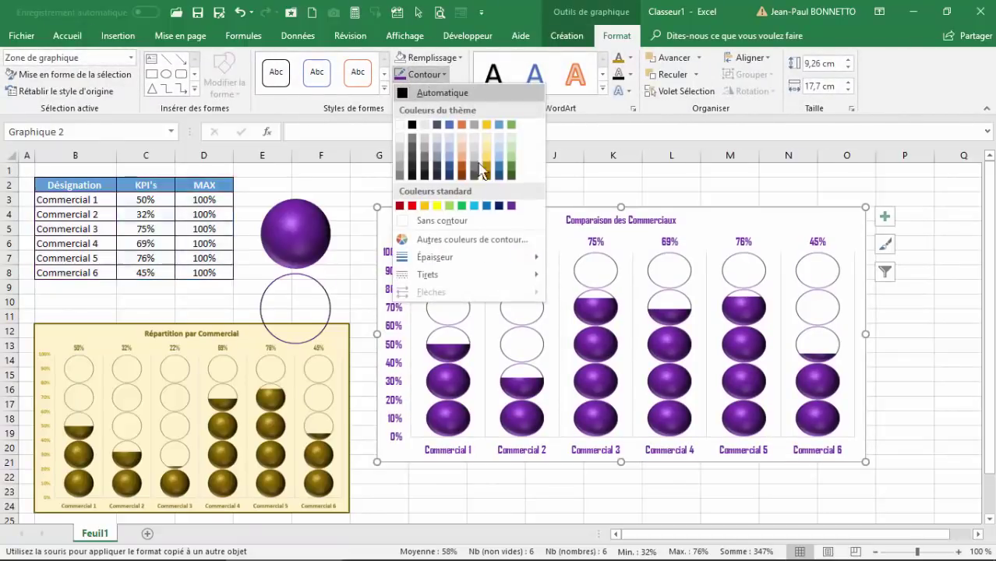
click(512, 205)
click(421, 75)
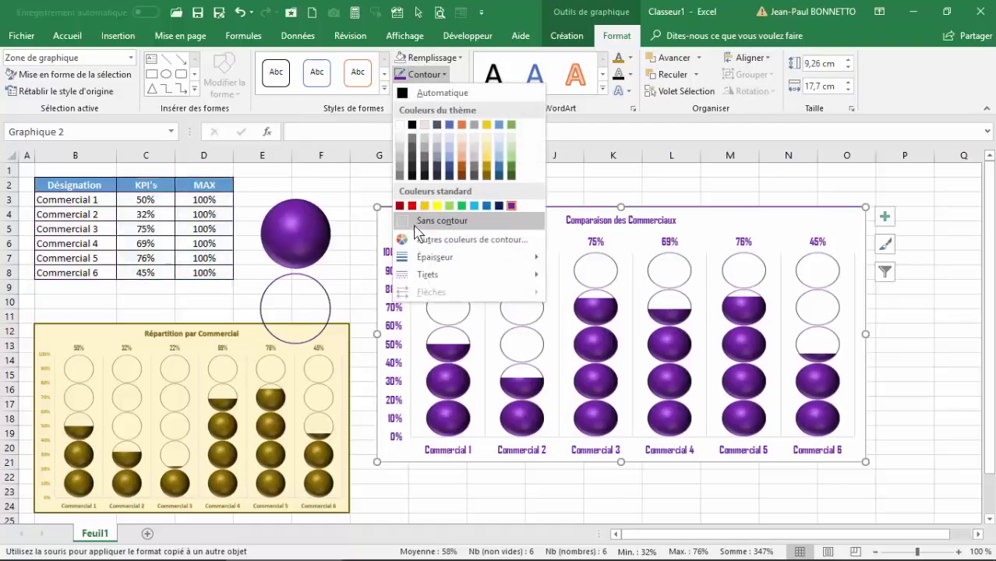
mouse_move(413, 259)
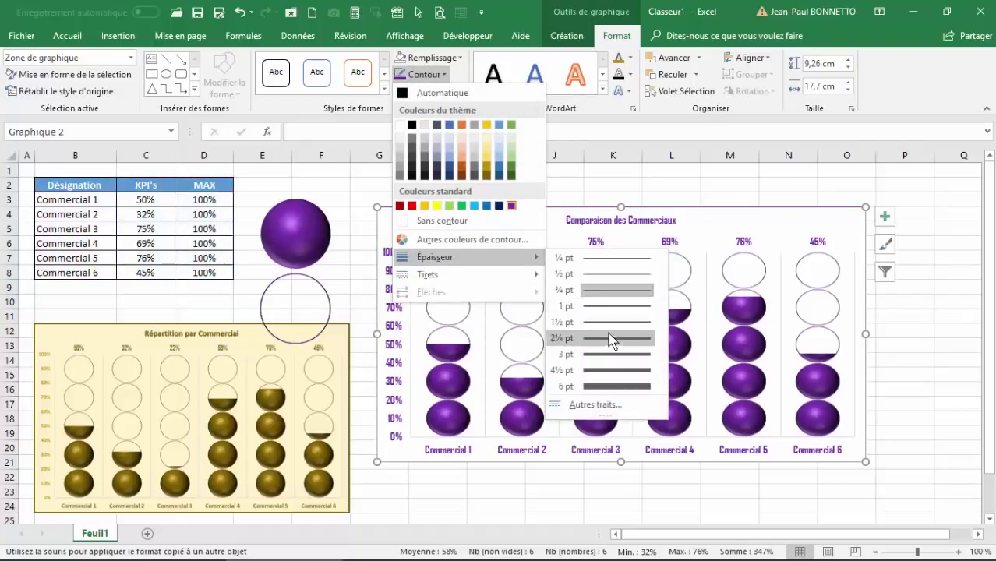
click(611, 338)
click(535, 189)
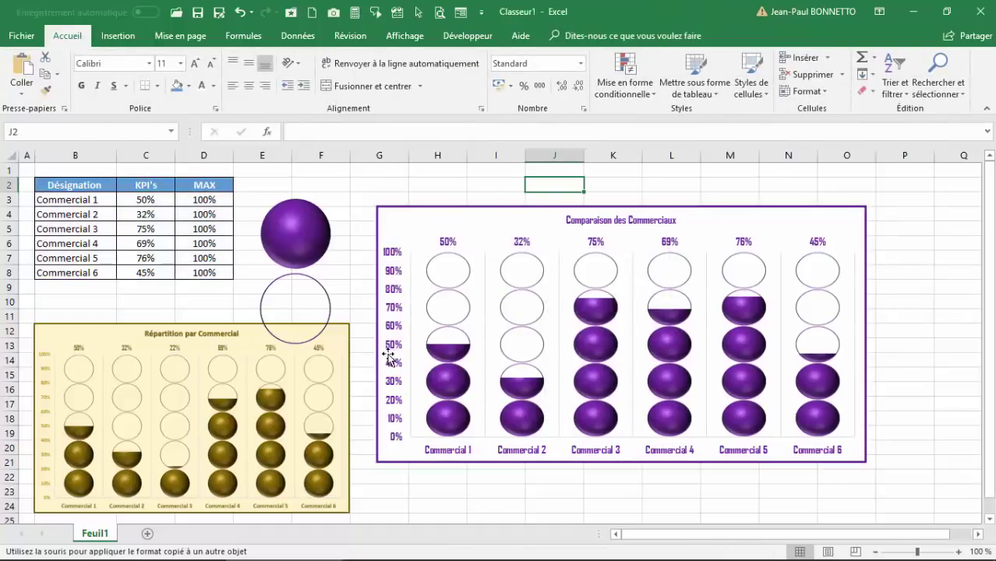
click(452, 212)
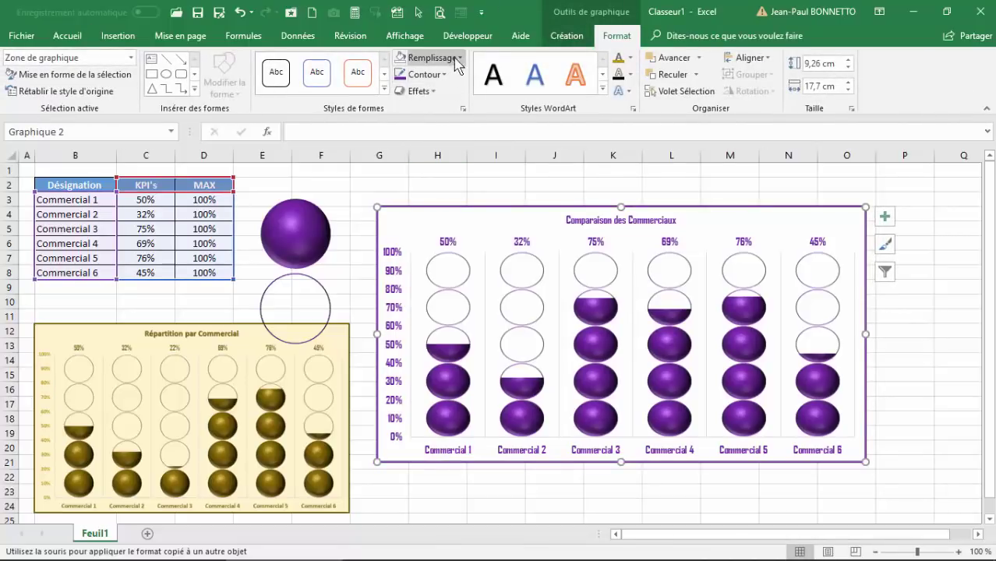
click(460, 59)
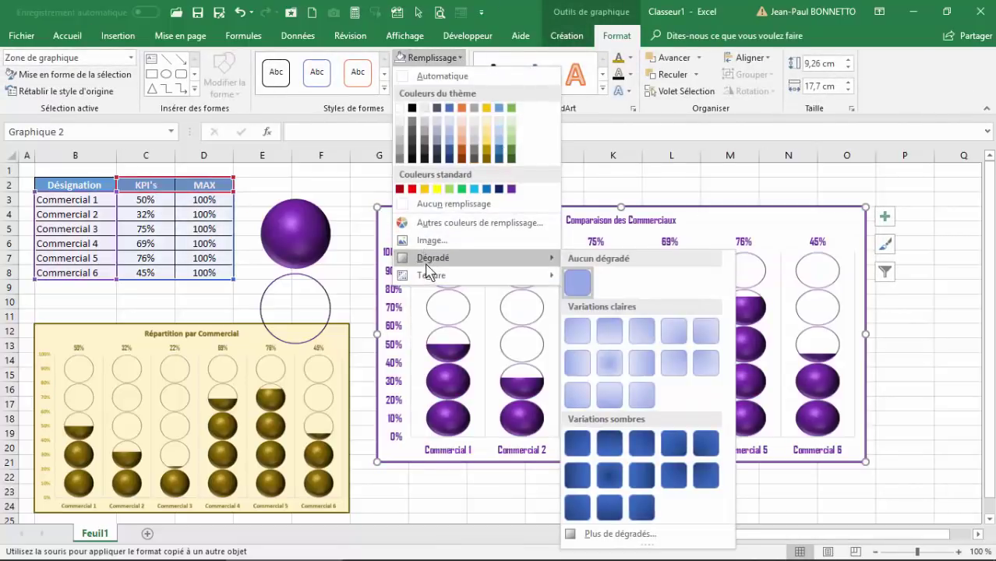
click(448, 223)
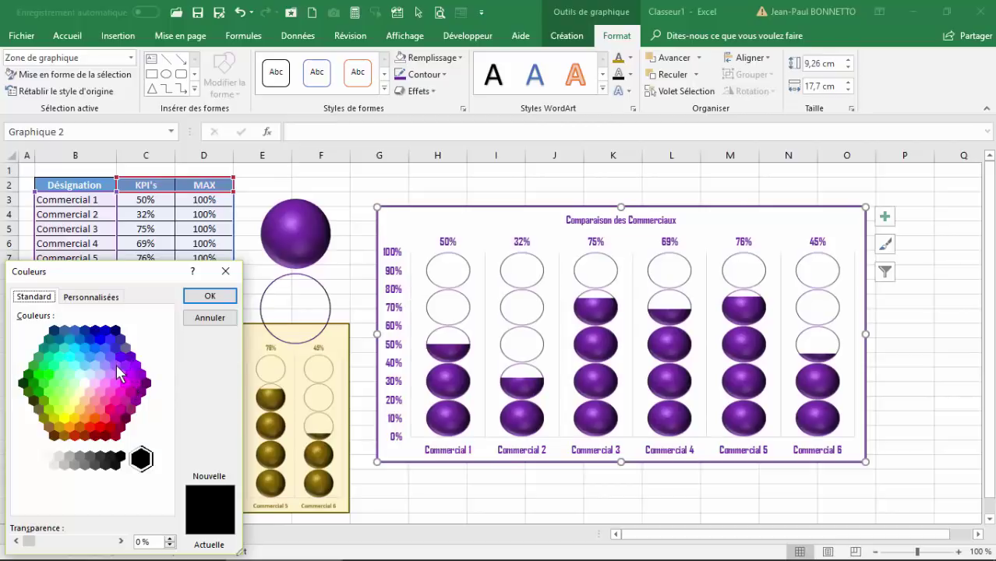
click(115, 366)
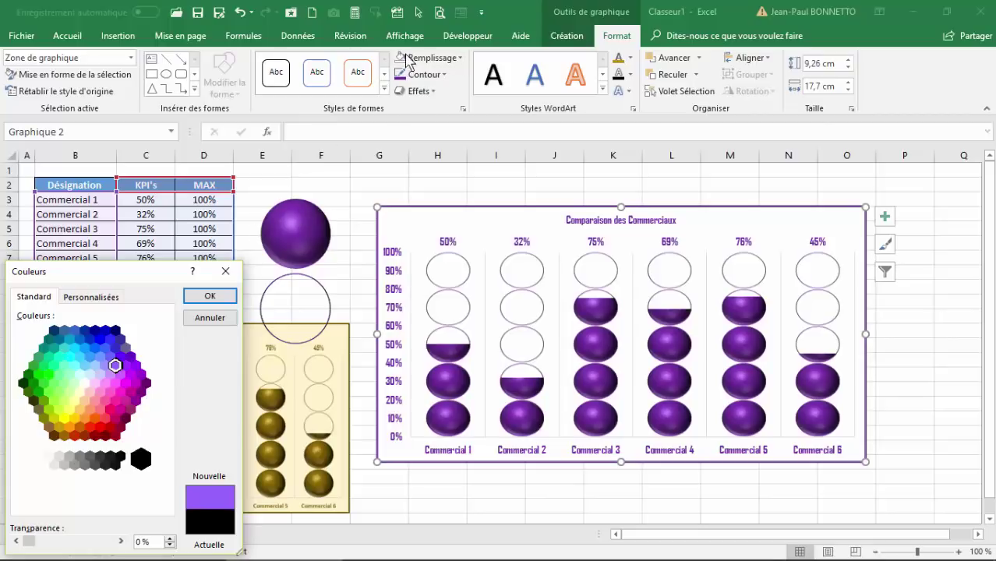
click(225, 271)
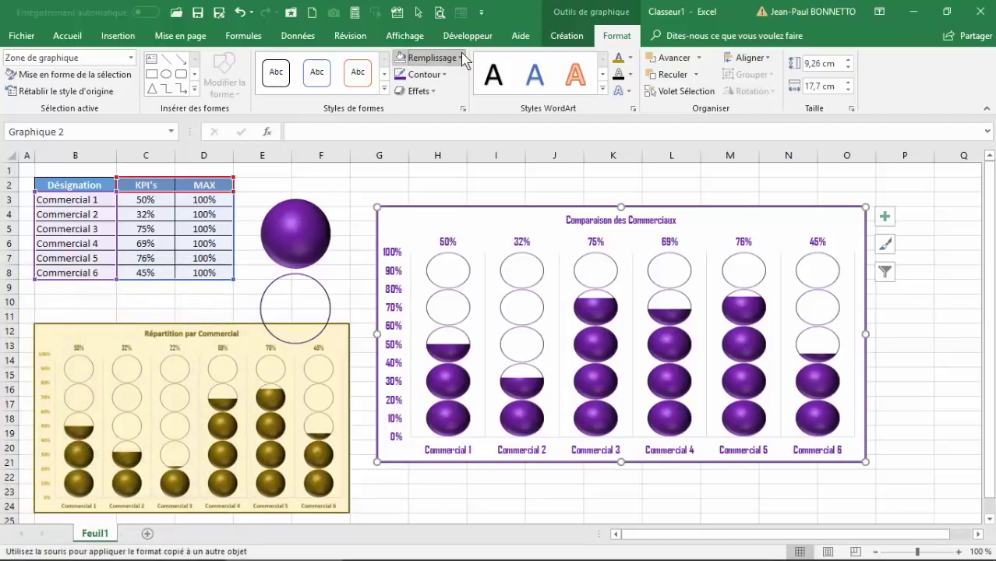
Fill the chart area with a bright violet from the standard palette of additional fill colours
click(431, 57)
click(444, 223)
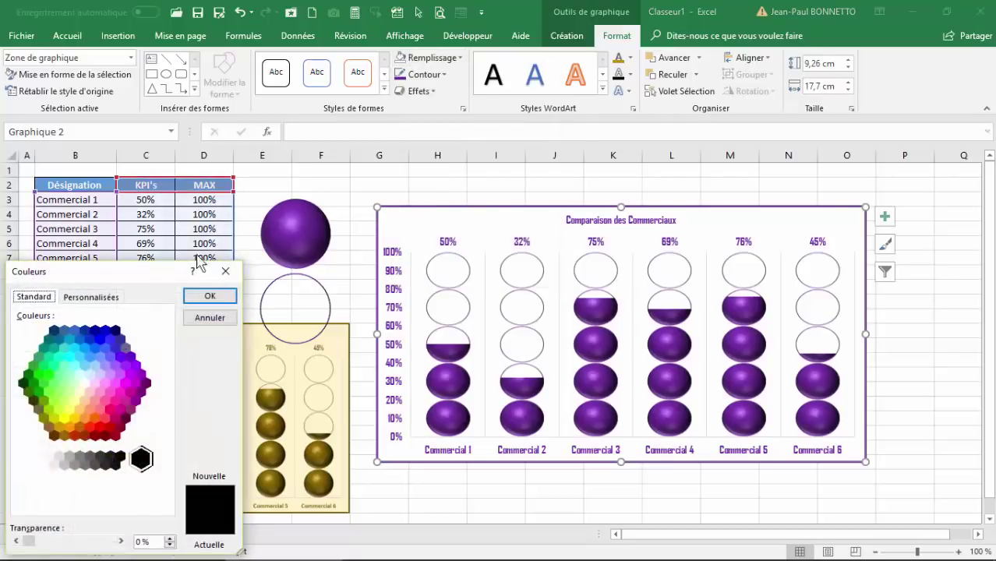
click(114, 383)
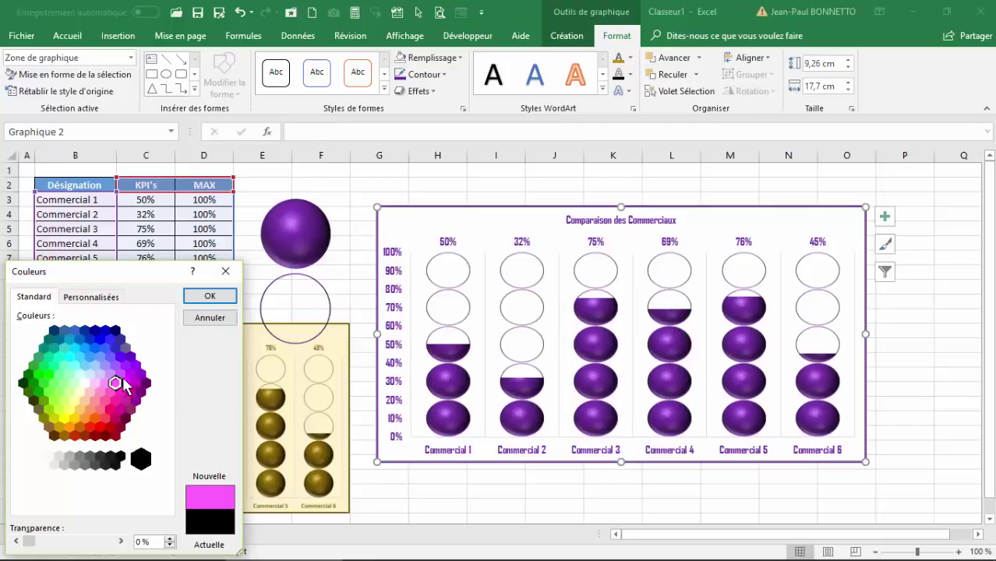
click(121, 374)
click(116, 366)
click(121, 374)
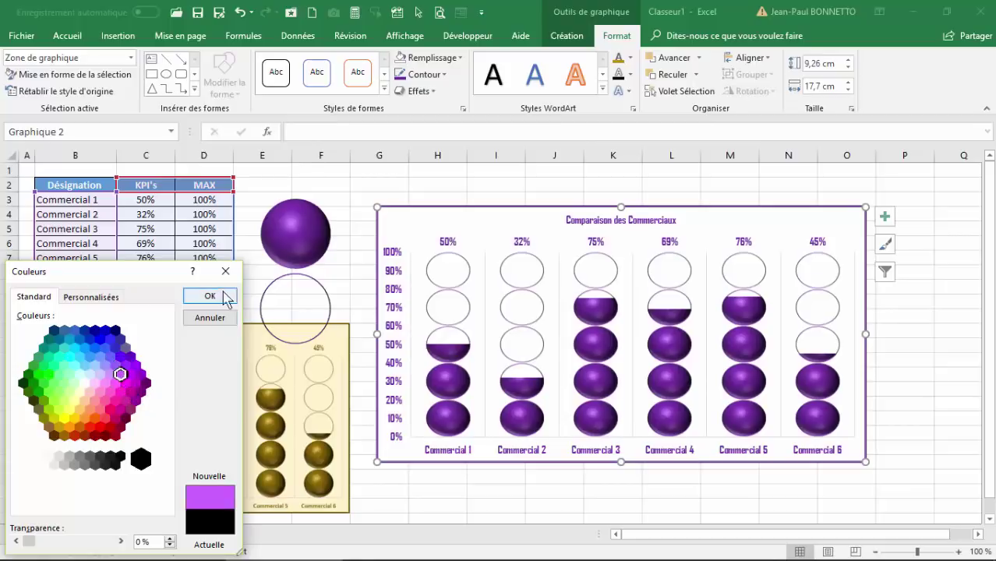
click(225, 297)
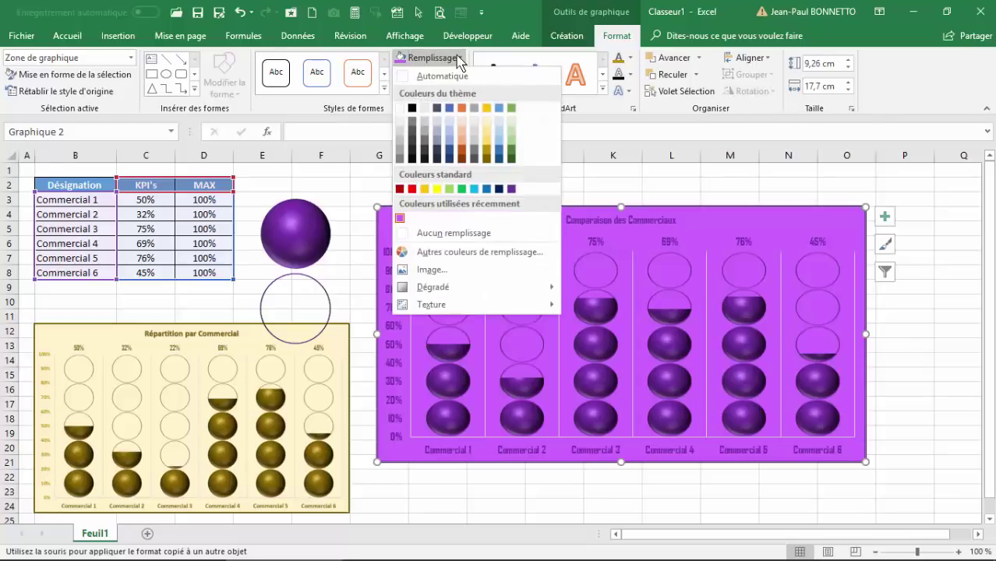
Set the transparency of the chart area's violet fill to 50 %
click(457, 58)
click(449, 253)
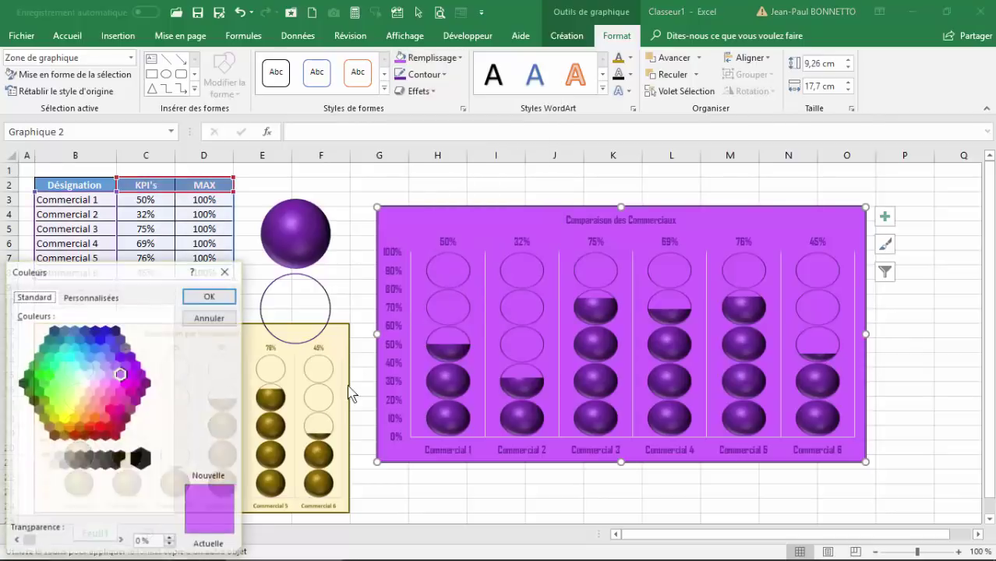
drag(19, 544, 69, 546)
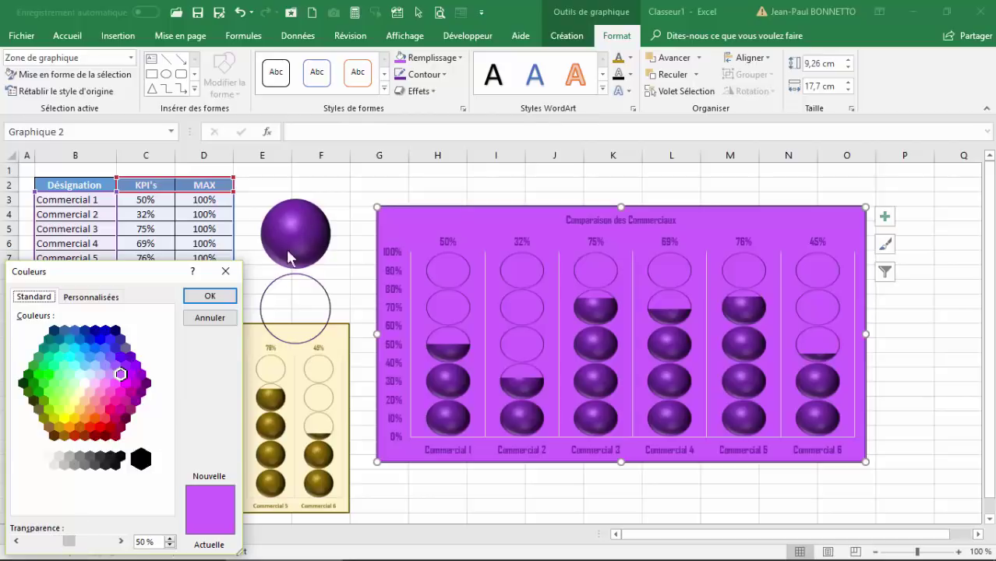
click(212, 297)
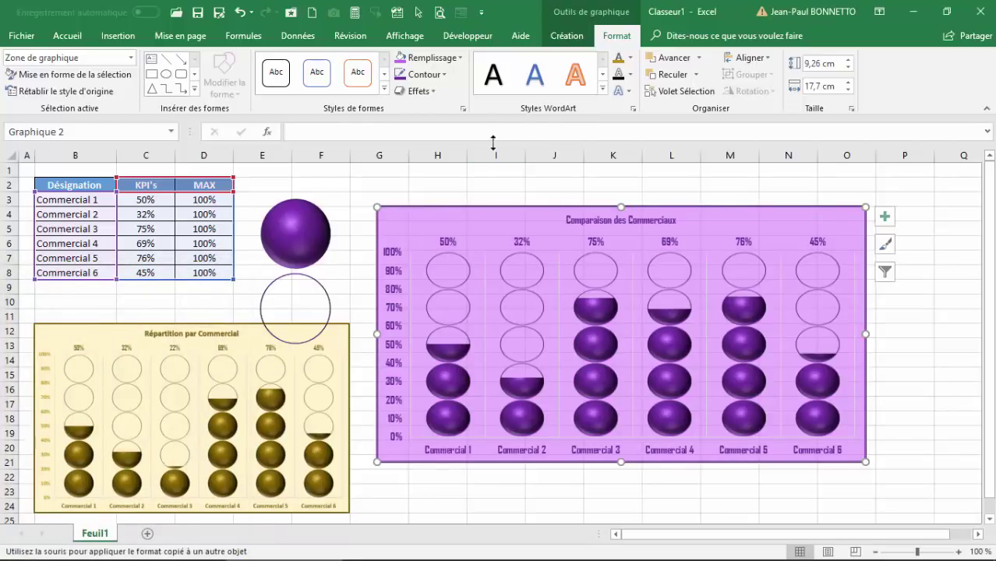
Move the purple chart up so its upper edge starts at row 3
click(451, 174)
drag(522, 208, 517, 192)
click(450, 166)
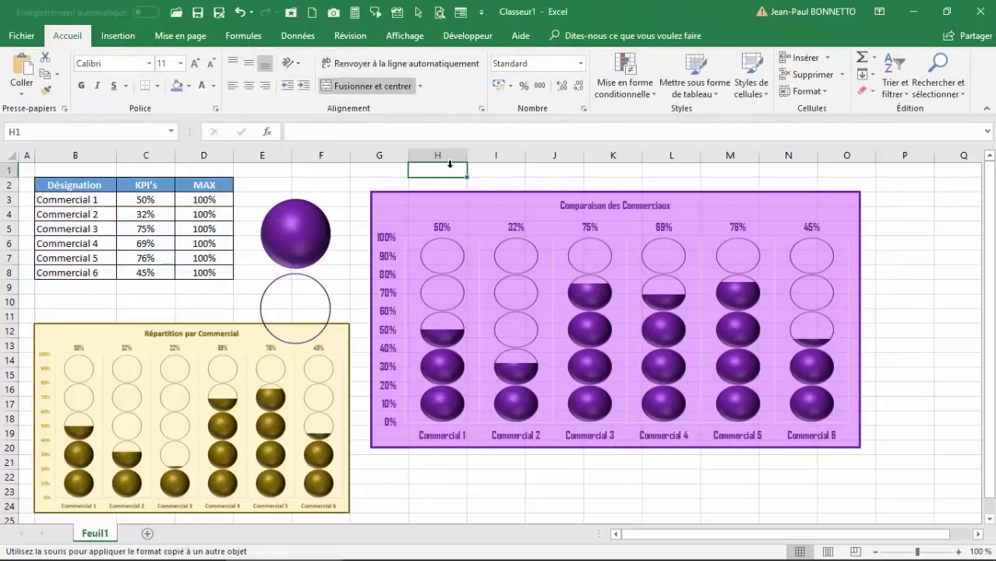
Hide the worksheet's gridlines
click(343, 171)
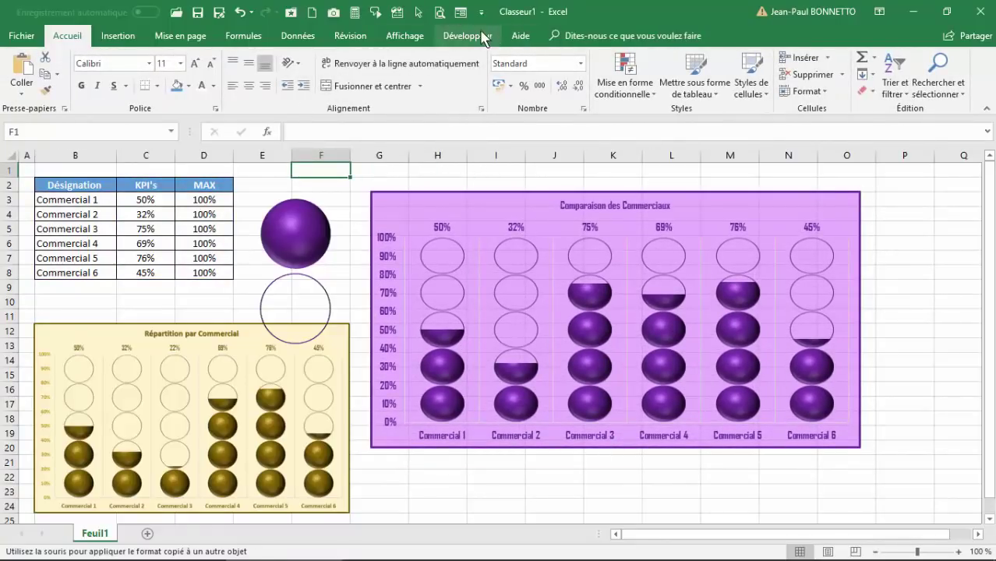
click(405, 36)
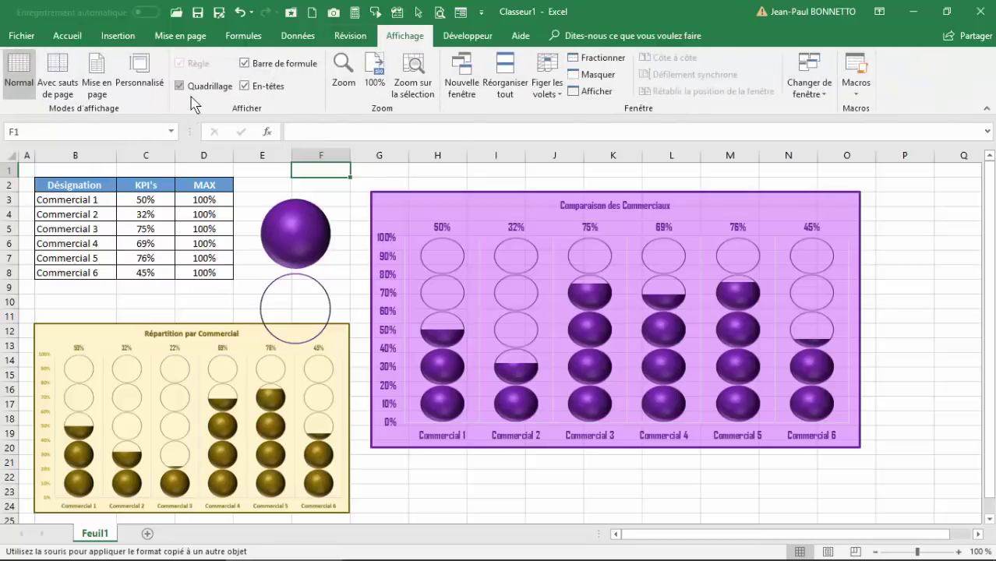
click(181, 86)
Delete the purple sphere and the empty circle beside the data table
click(304, 204)
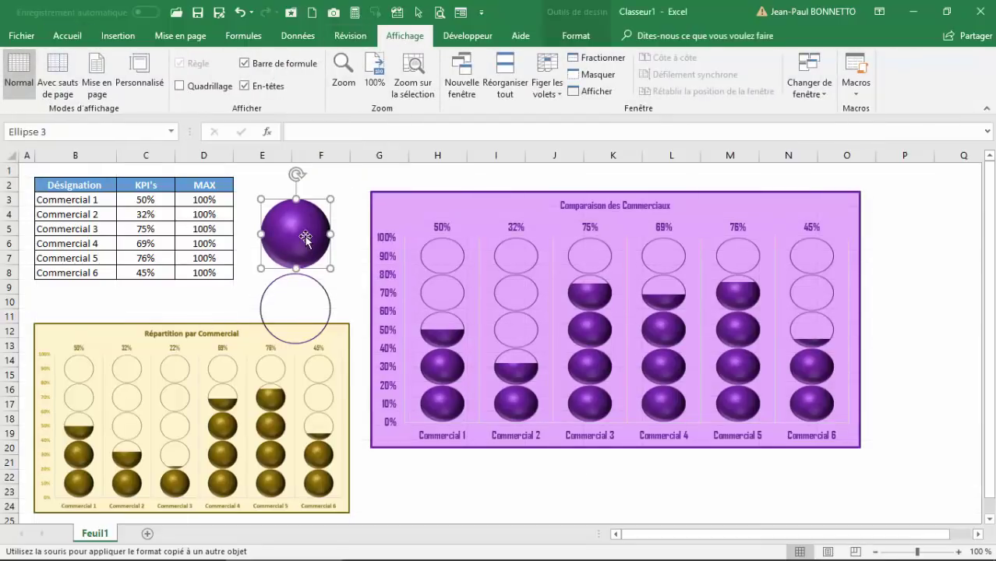
key(Delete)
click(300, 279)
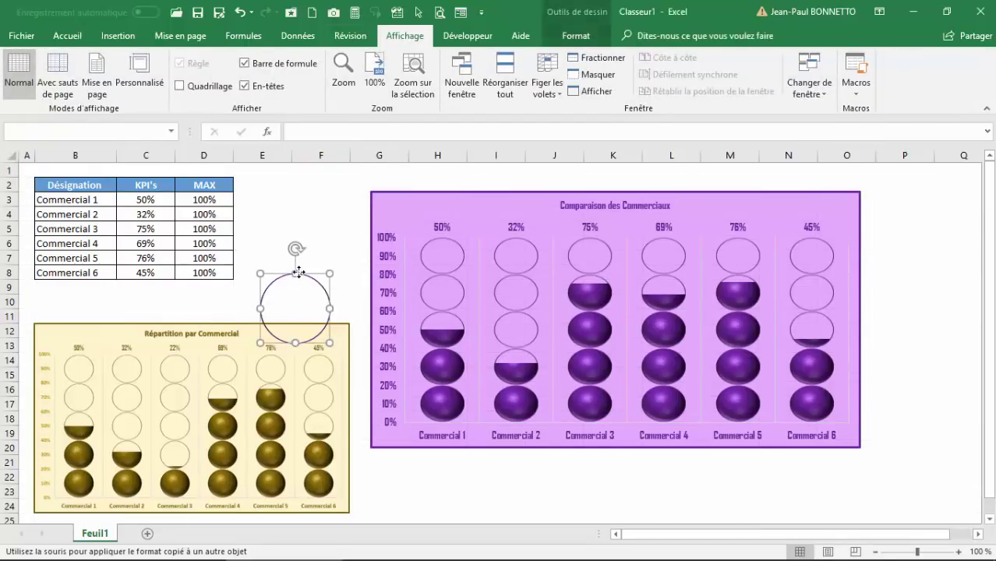
key(Delete)
Move the yellow sample chart down to row 20 and the purple chart up to row 1, starting at column F
drag(472, 193, 522, 181)
drag(279, 324, 300, 446)
drag(566, 180, 478, 169)
click(833, 246)
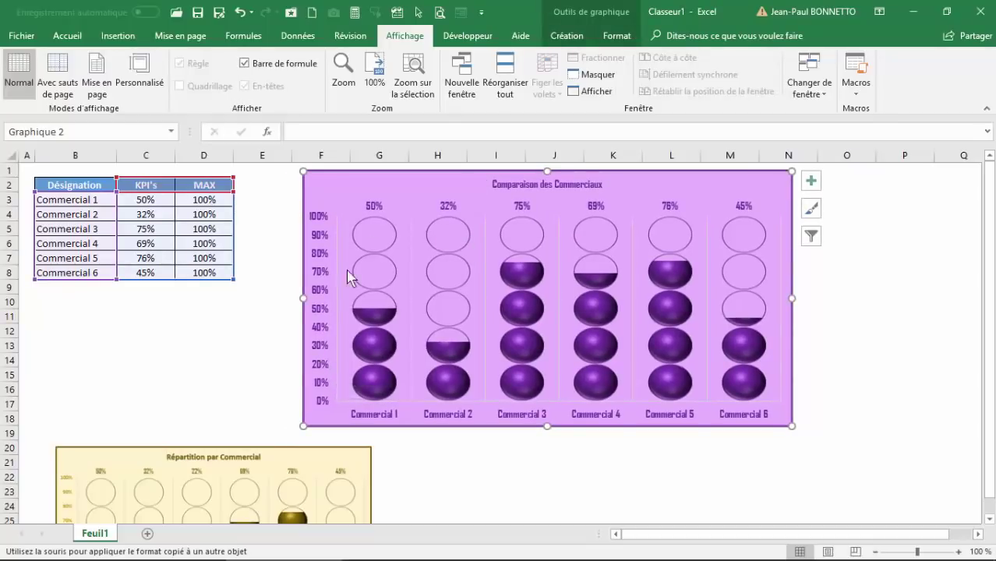
Change Commercial 2's KPI in cell C4 to 25% to test the chart
click(159, 216)
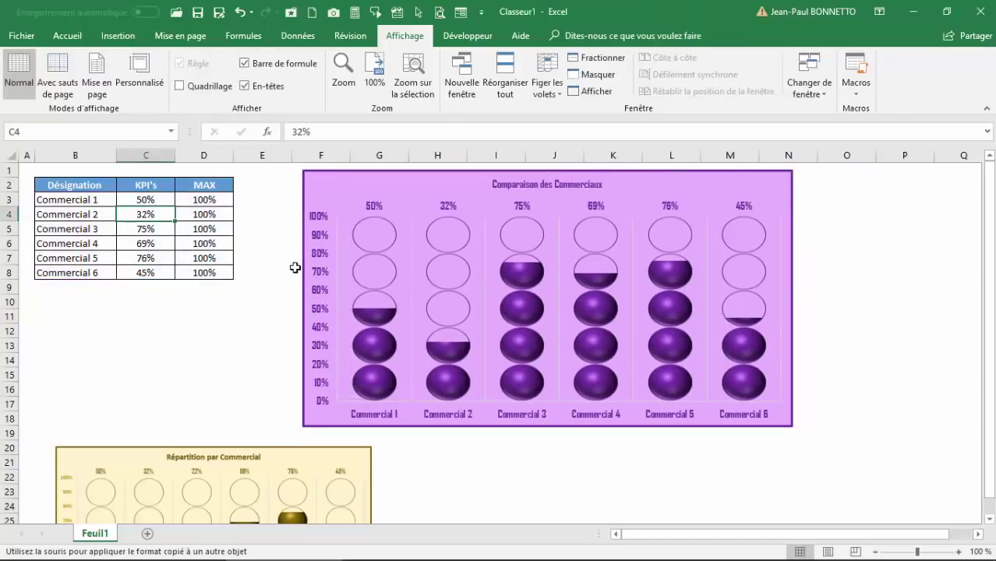
text(25%)
key(Return)
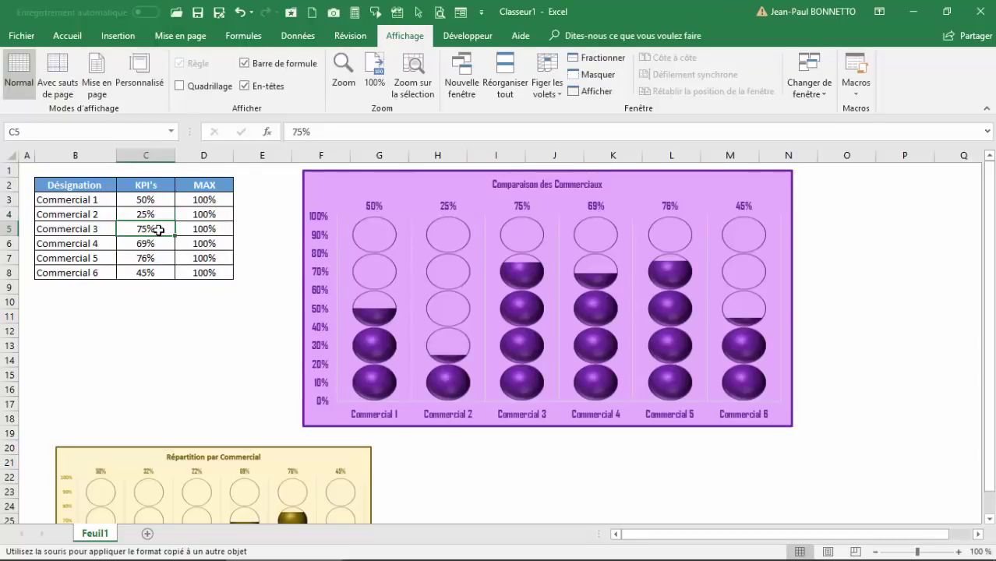
Move the purple chart slightly left, closer to the data table, and deselect it
drag(416, 173, 398, 173)
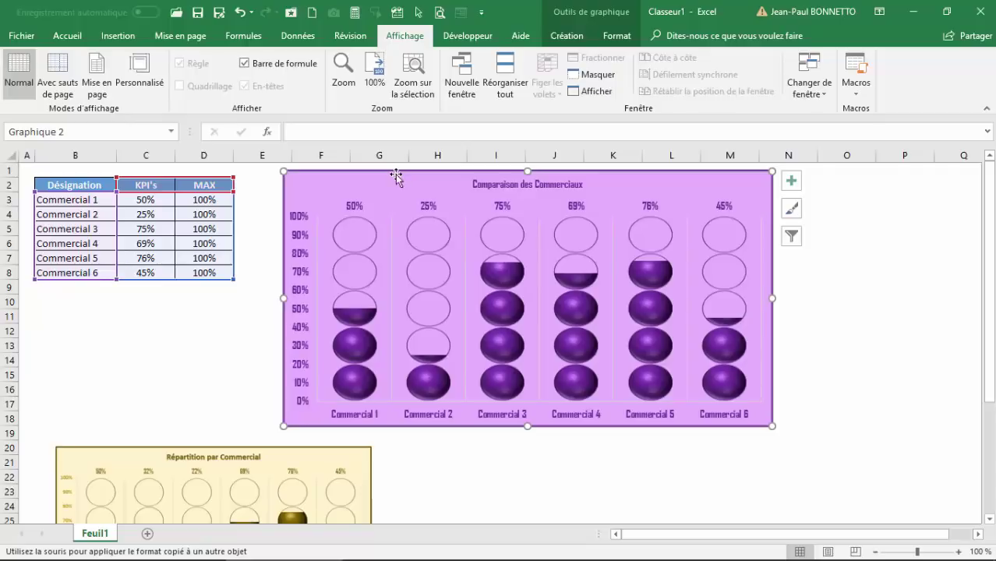
click(196, 327)
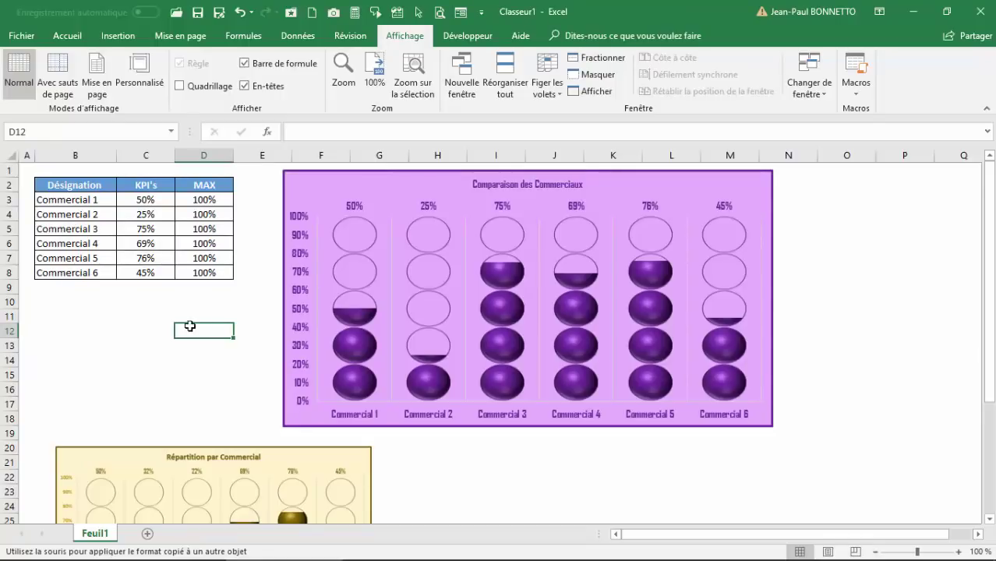
click(161, 335)
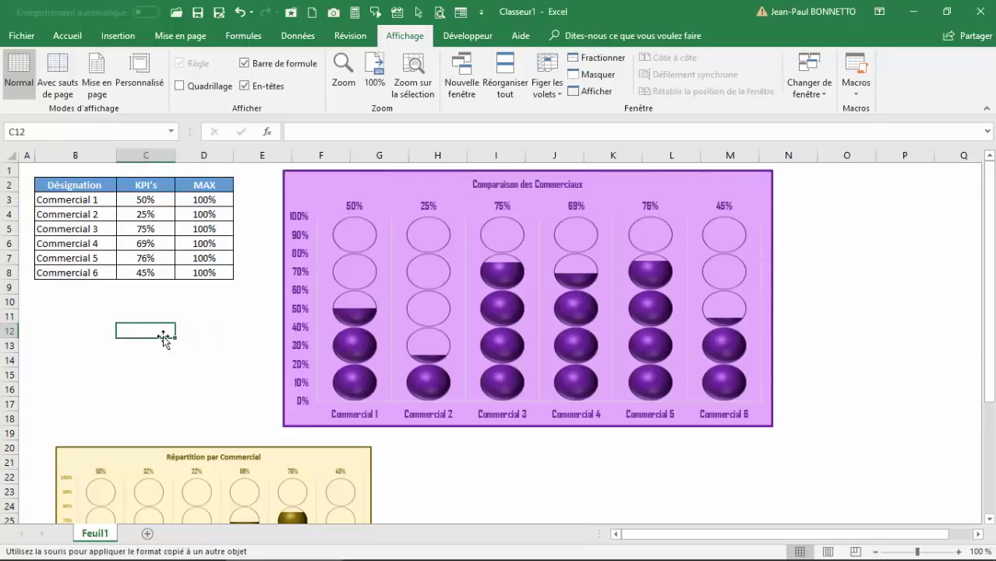